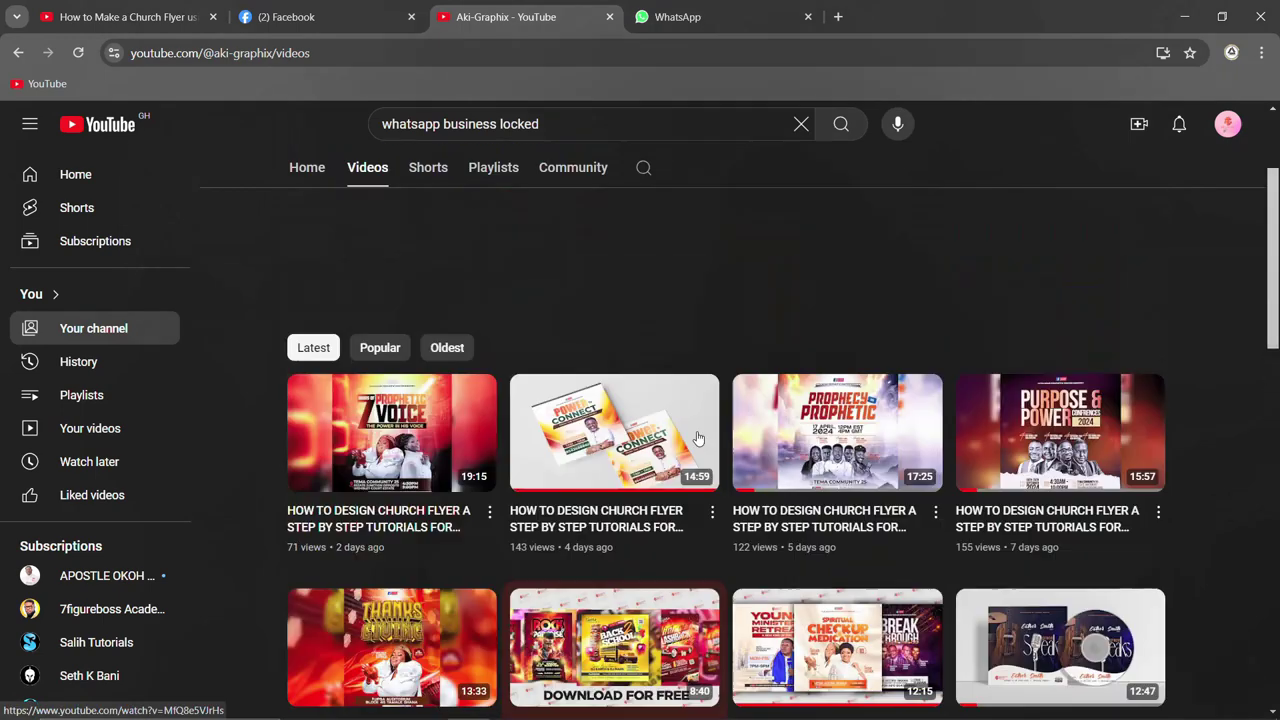
Scroll up and down repeatedly to browse the current page
scroll(871, 494, "down", 3)
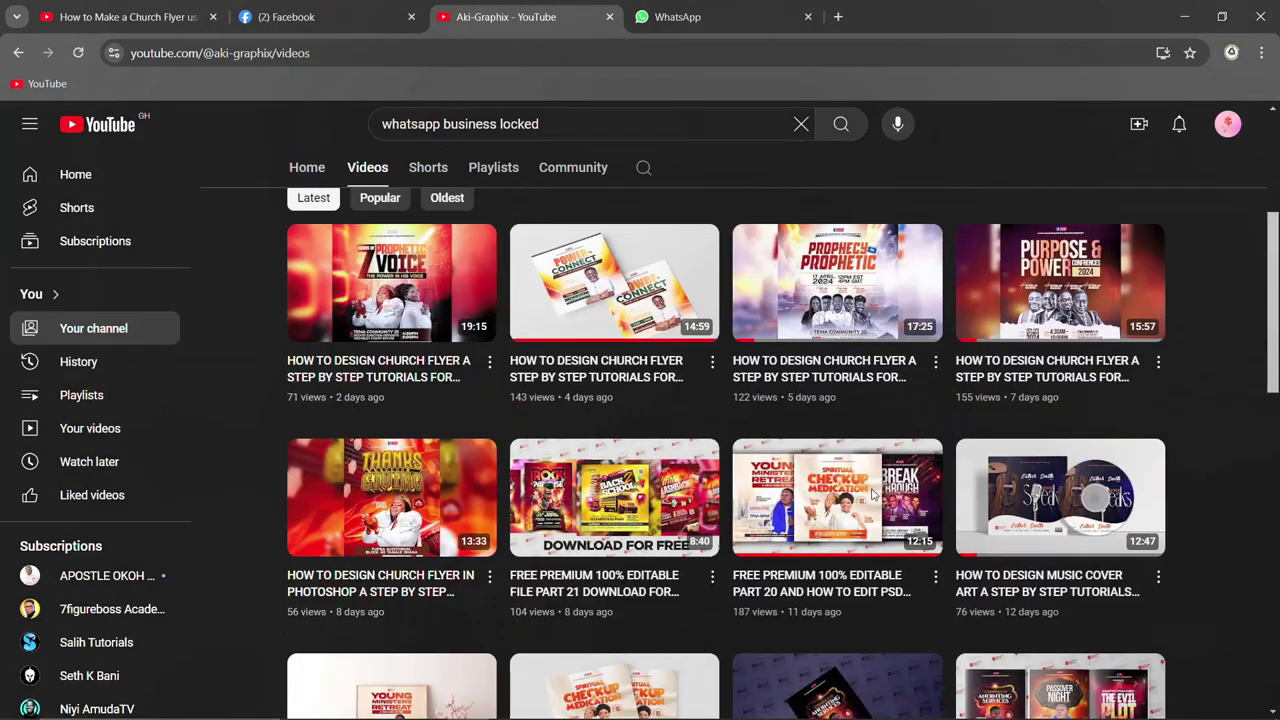
scroll(871, 494, "down", 3)
scroll(871, 494, "down", 2)
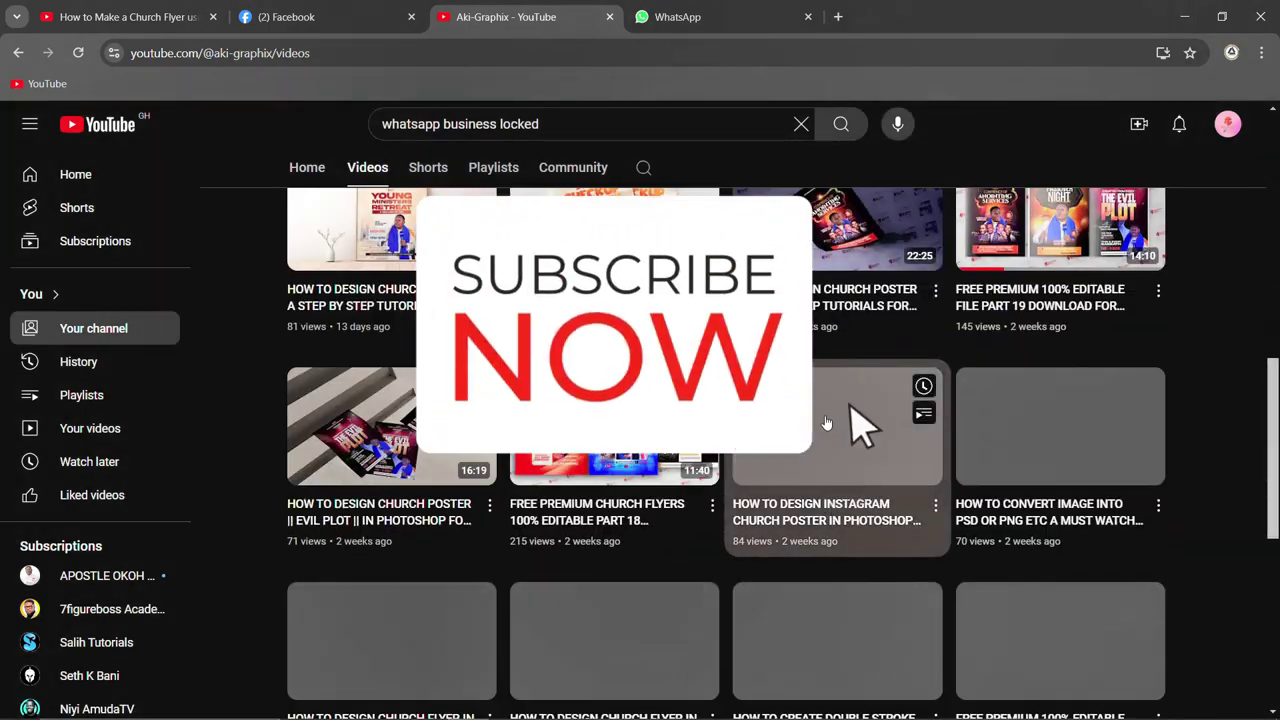
scroll(716, 553, "up", 4)
scroll(716, 553, "up", 3)
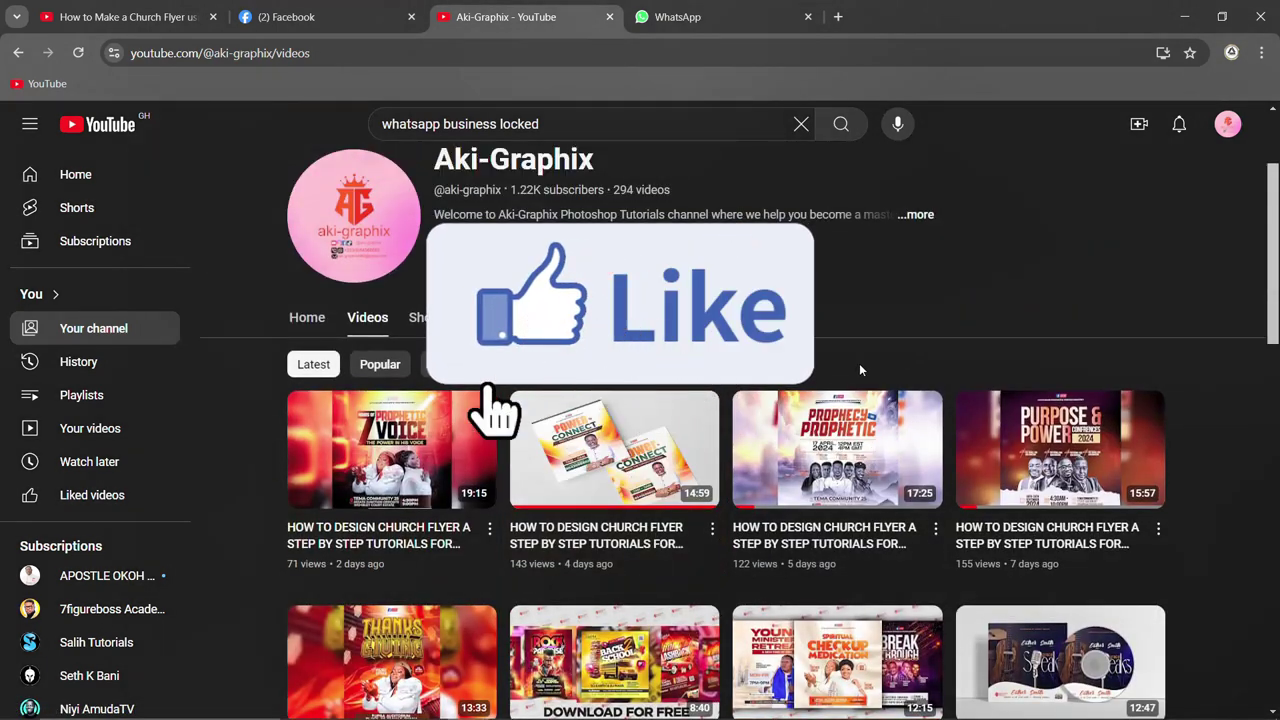
scroll(936, 394, "down", 2)
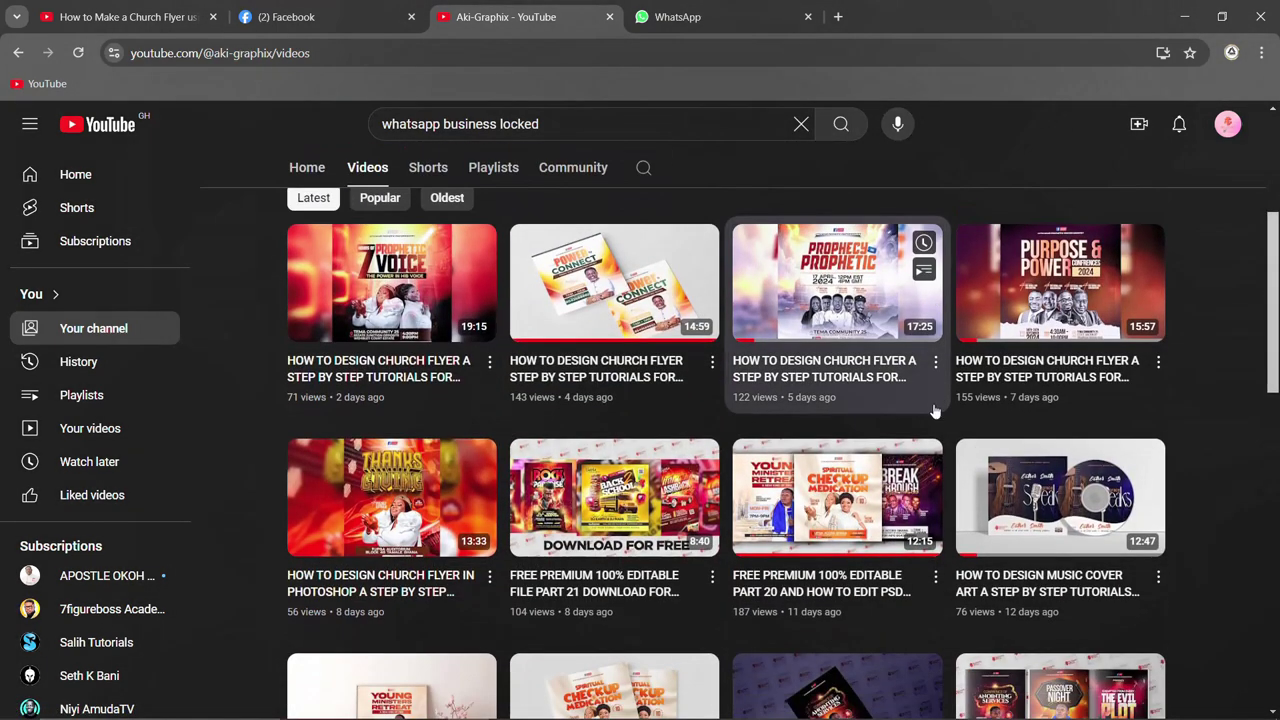
scroll(855, 421, "down", 3)
scroll(853, 421, "down", 3)
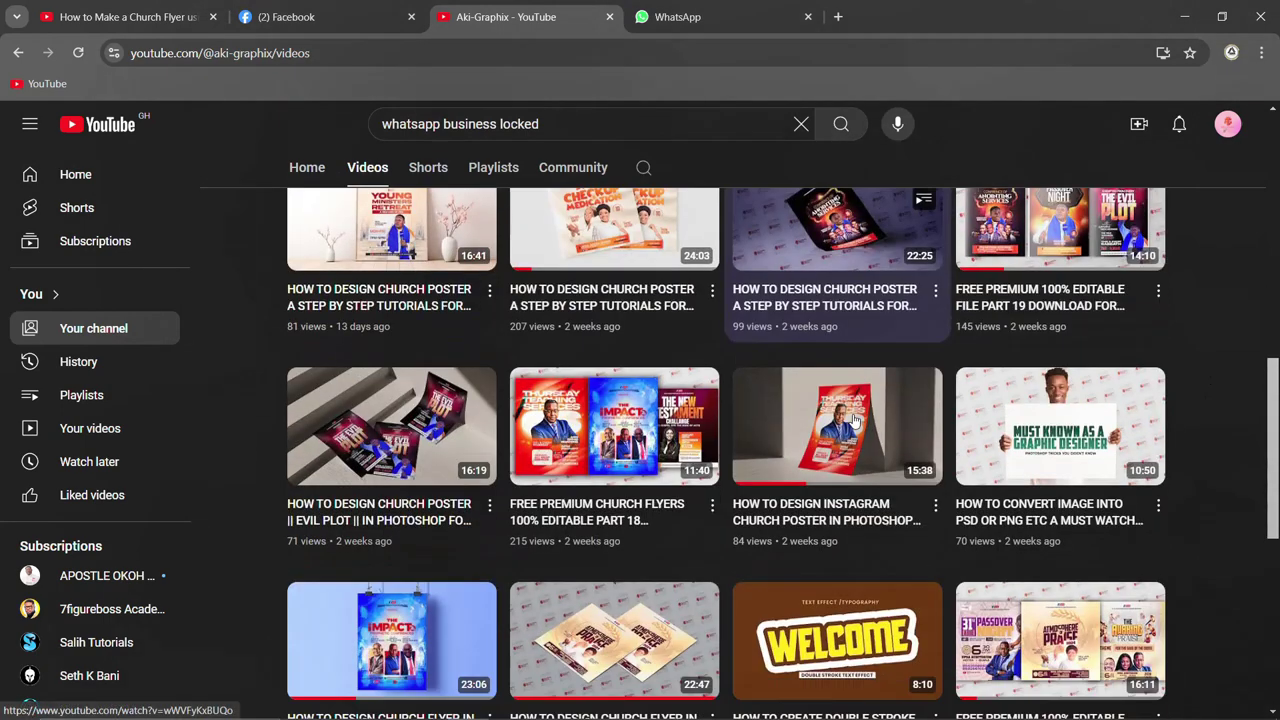
scroll(853, 421, "down", 3)
scroll(853, 421, "down", 3)
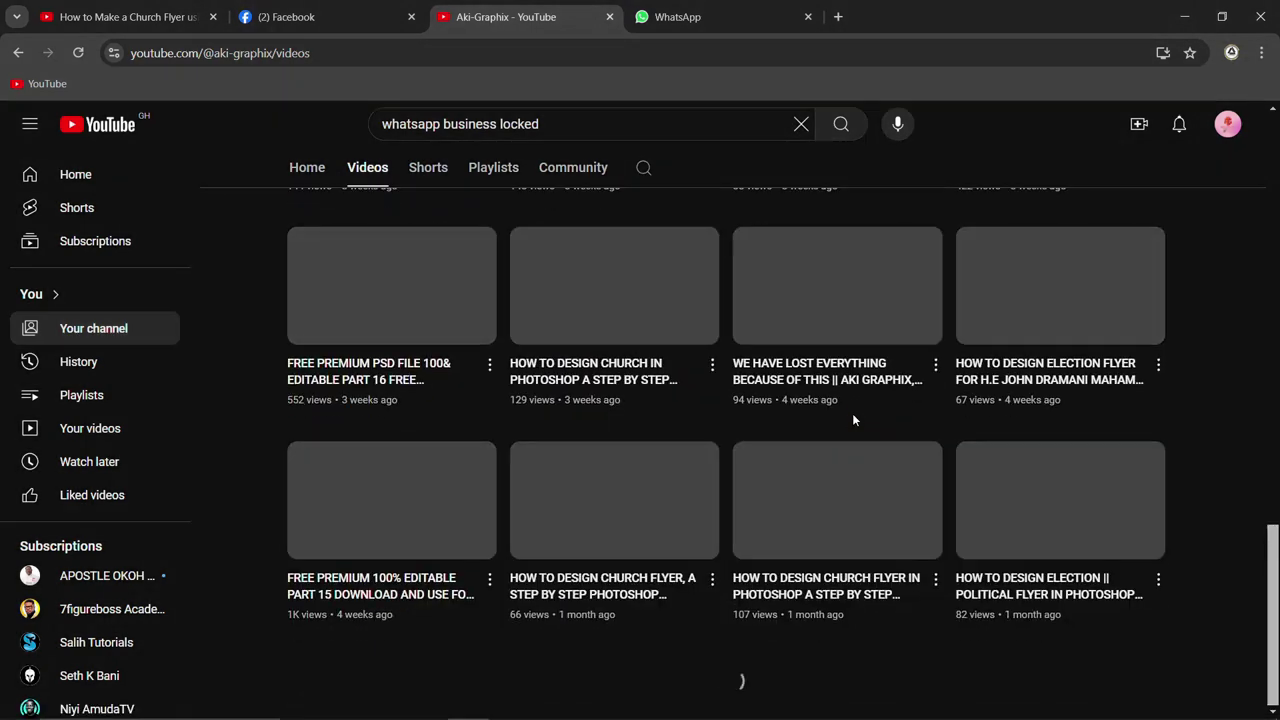
scroll(853, 420, "up", 1)
scroll(853, 420, "up", 5)
scroll(853, 420, "up", 4)
scroll(853, 421, "up", 1)
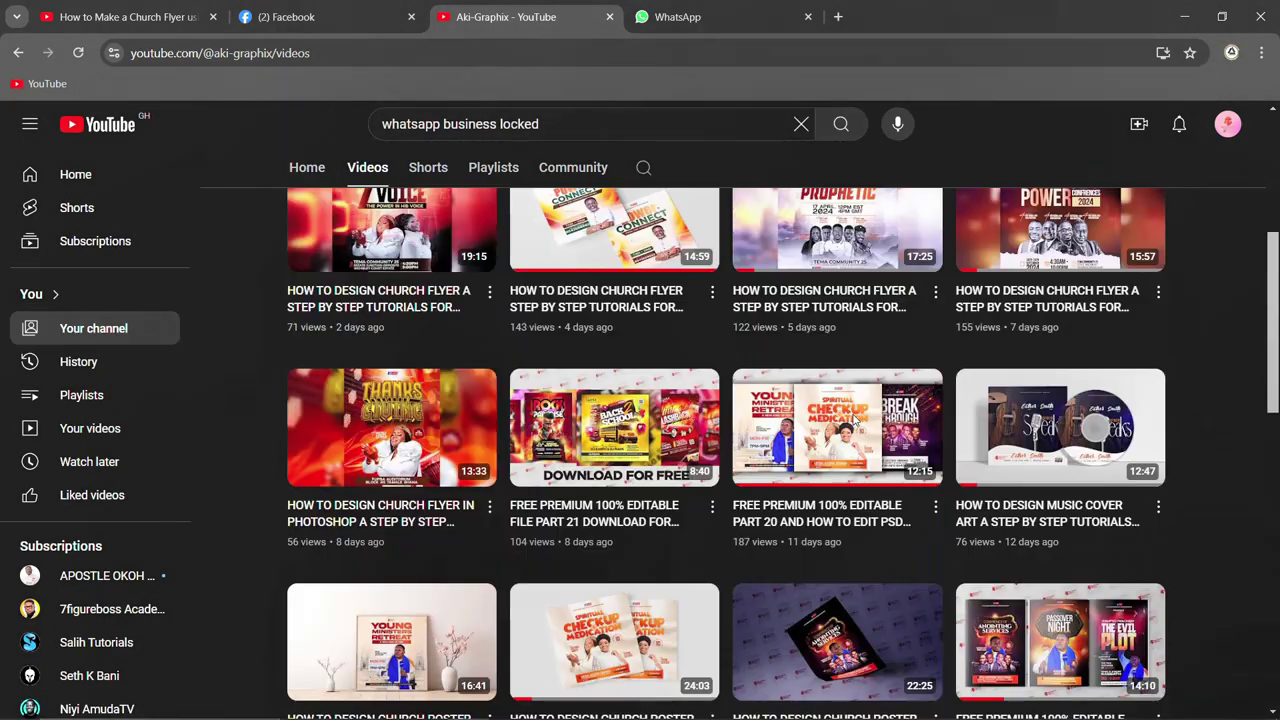
scroll(853, 421, "up", 4)
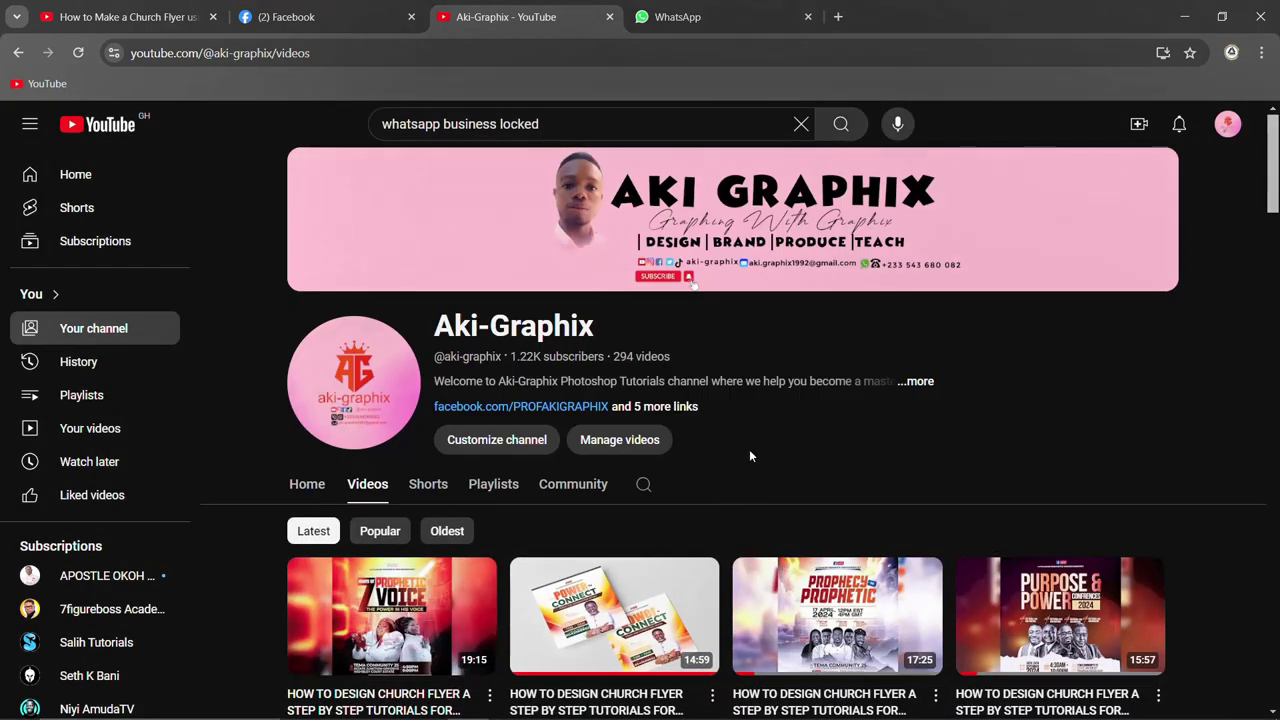
scroll(749, 456, "down", 3)
scroll(749, 456, "down", 3)
scroll(749, 456, "down", 2)
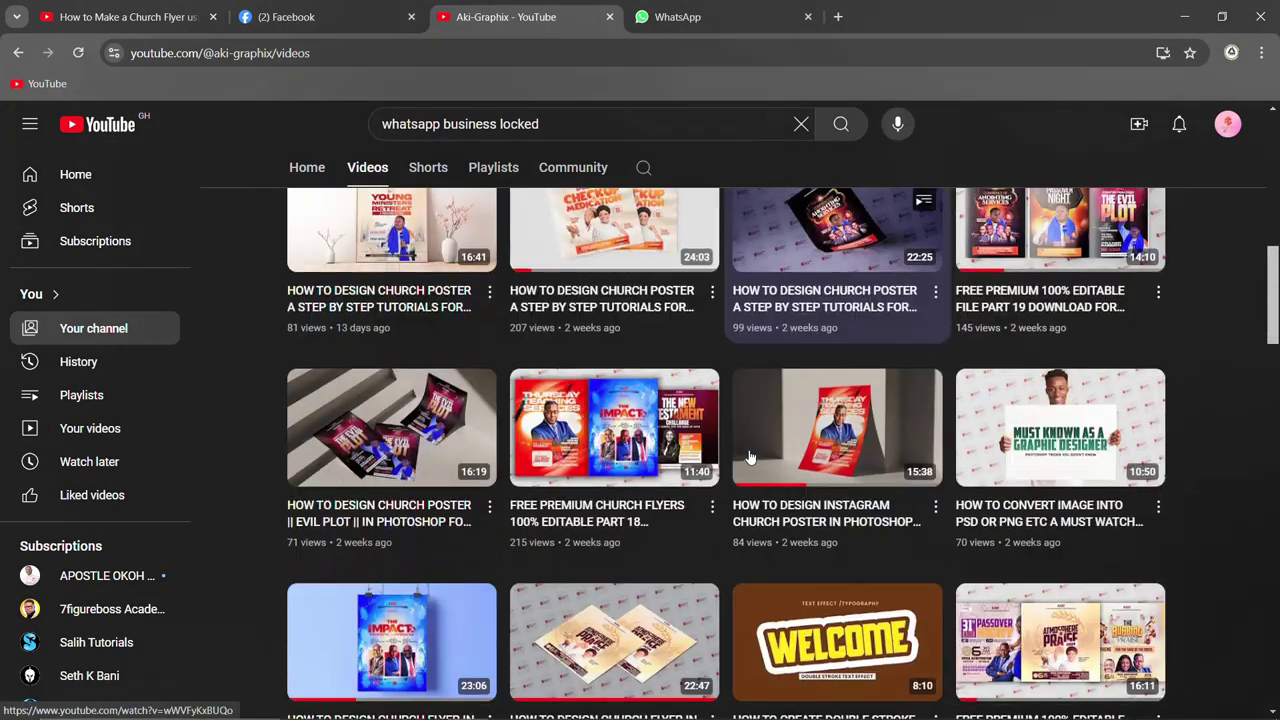
scroll(749, 456, "down", 2)
scroll(749, 456, "down", 2)
scroll(749, 456, "down", 3)
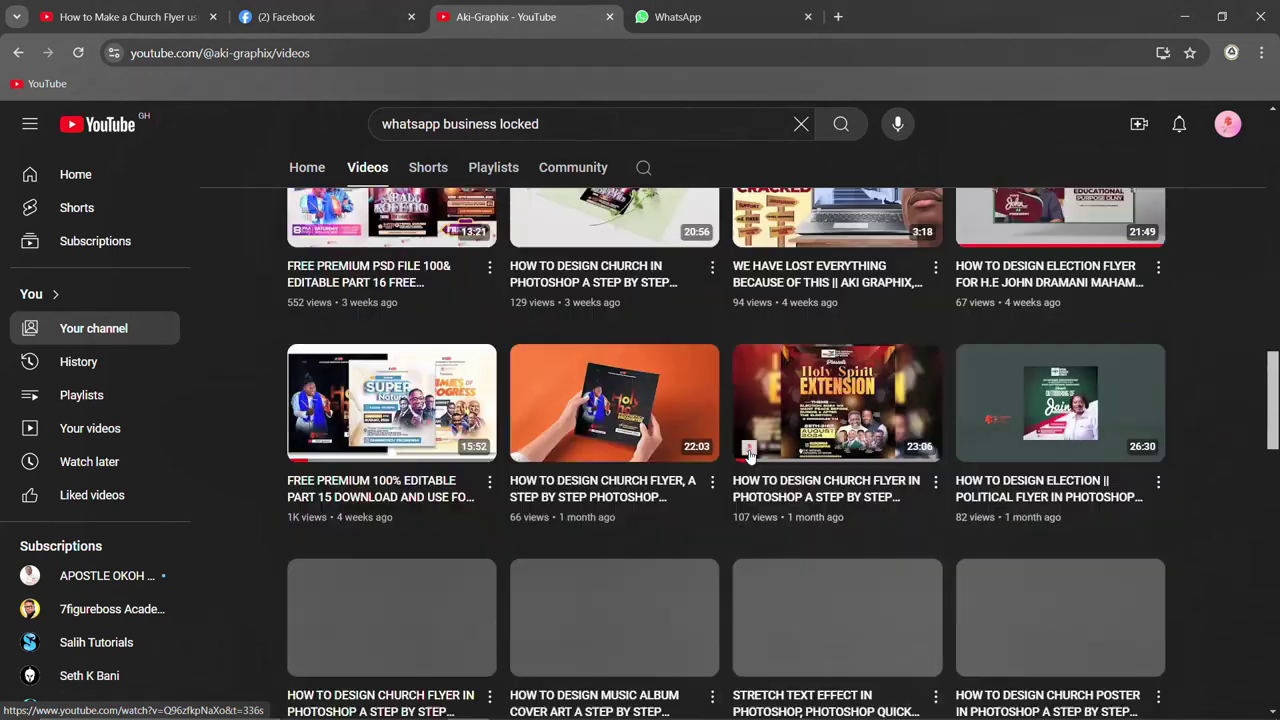
scroll(748, 449, "up", 2)
scroll(760, 448, "up", 2)
scroll(772, 452, "up", 2)
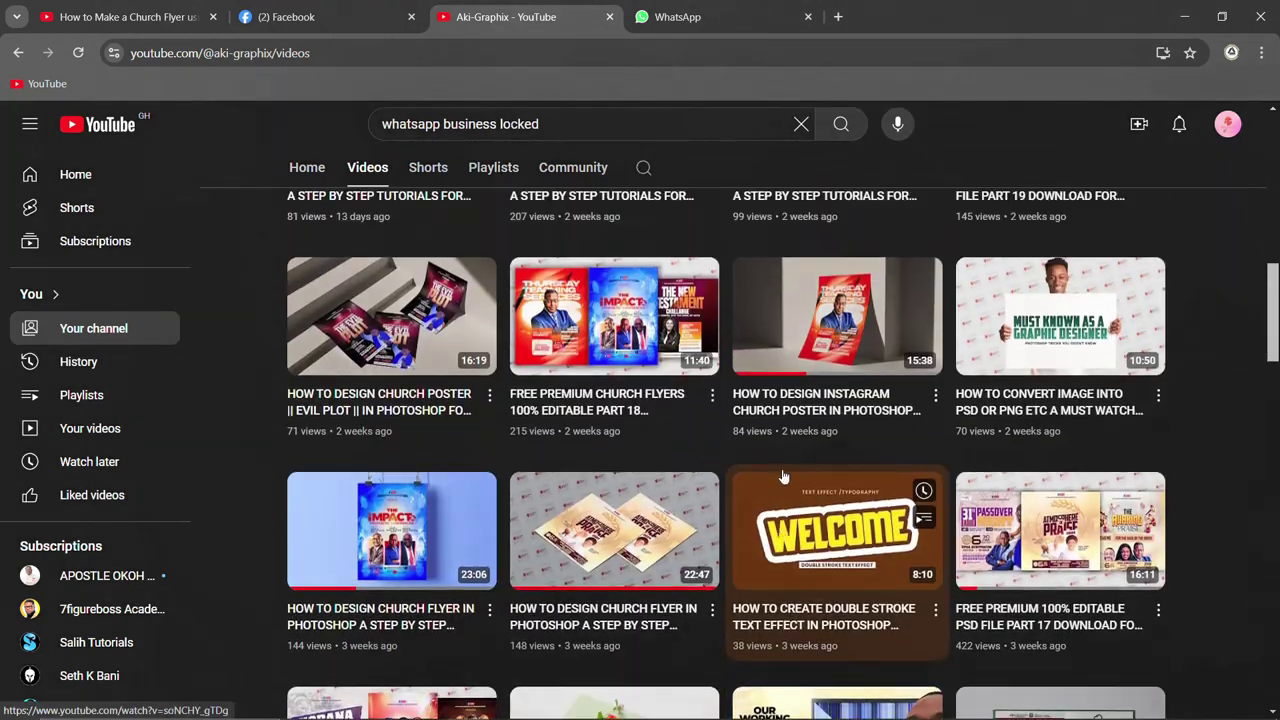
scroll(775, 458, "up", 2)
scroll(778, 465, "up", 2)
scroll(781, 472, "up", 3)
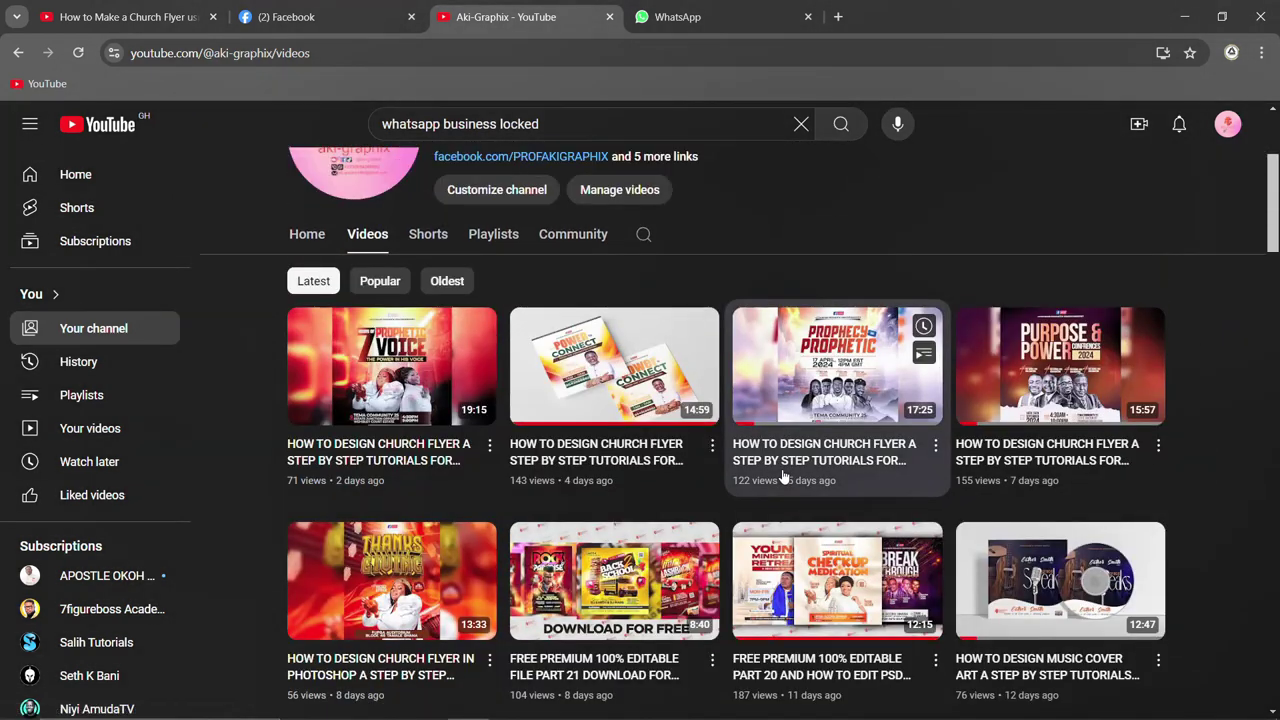
scroll(783, 478, "down", 3)
scroll(783, 478, "down", 3)
scroll(784, 478, "down", 3)
scroll(783, 476, "down", 1)
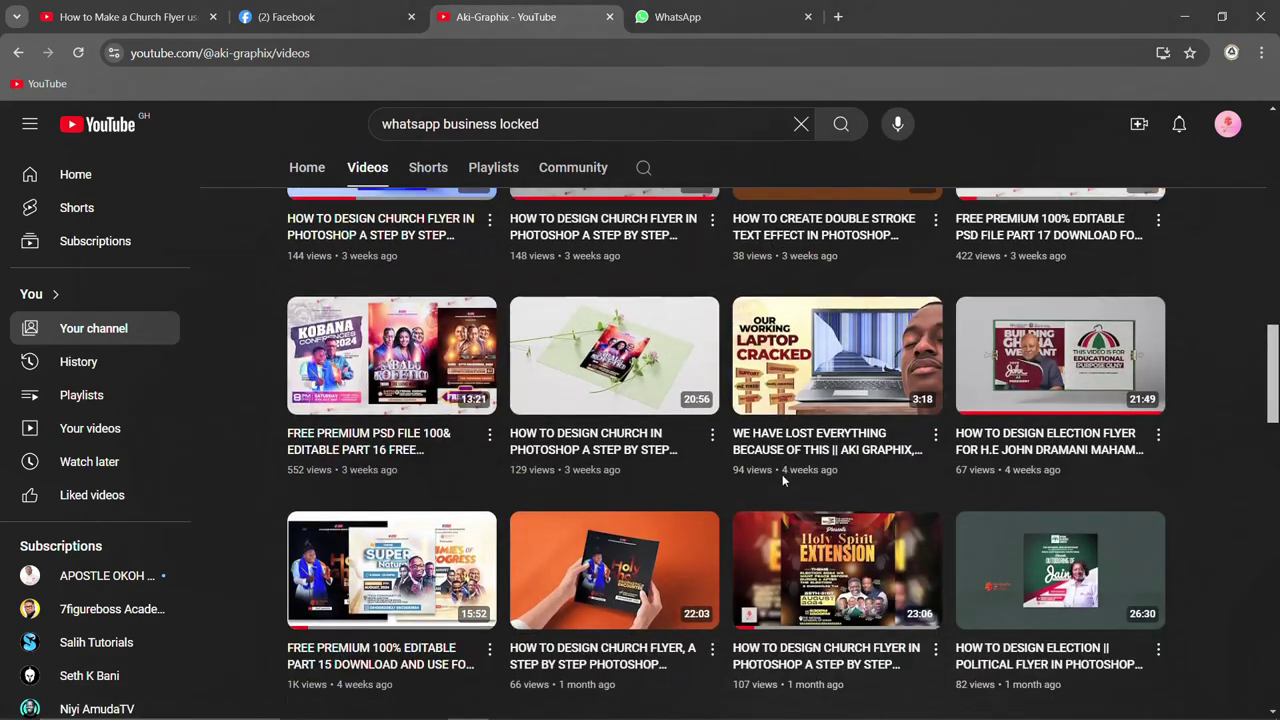
scroll(782, 474, "up", 2)
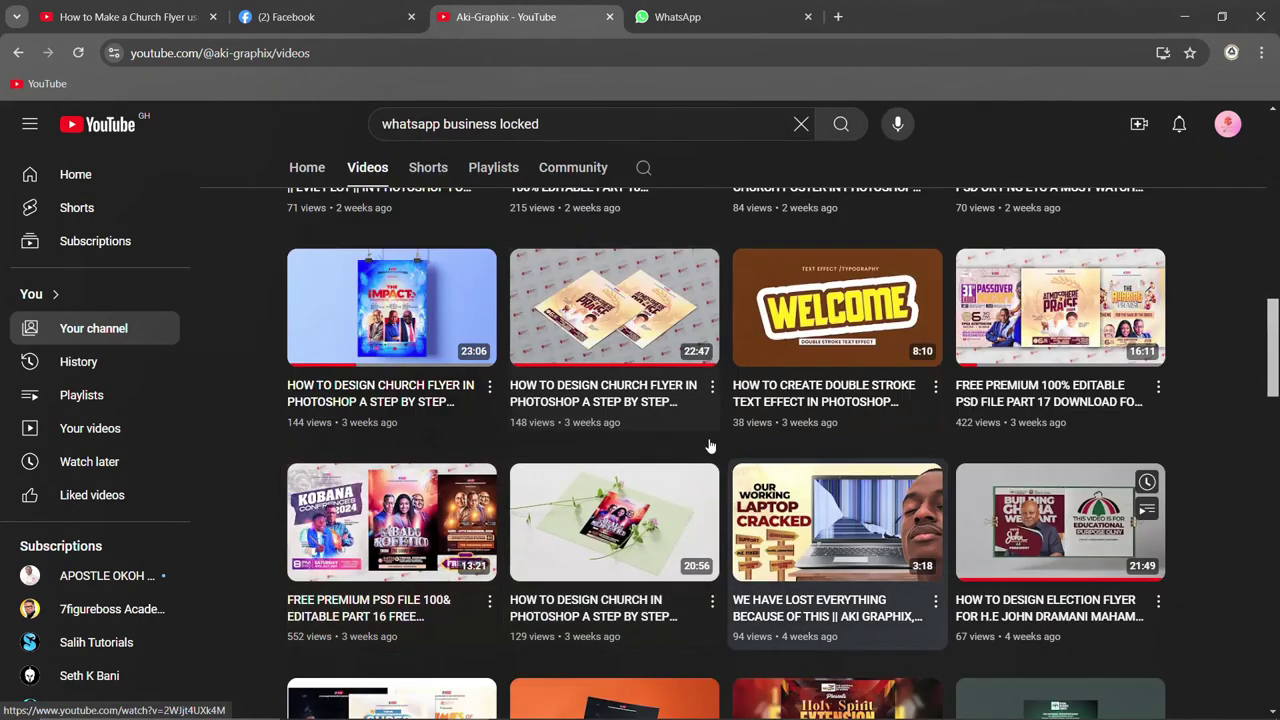
scroll(790, 450, "up", 3)
scroll(800, 455, "up", 4)
scroll(795, 455, "up", 3)
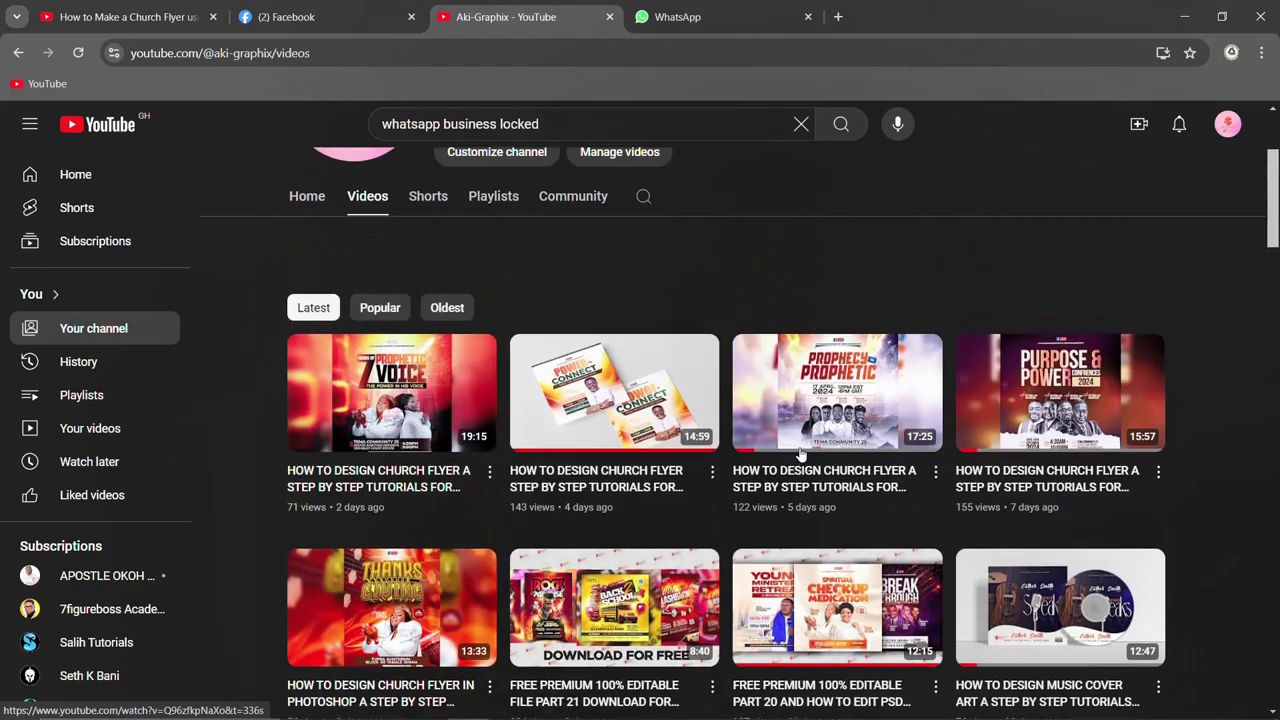
scroll(770, 456, "up", 2)
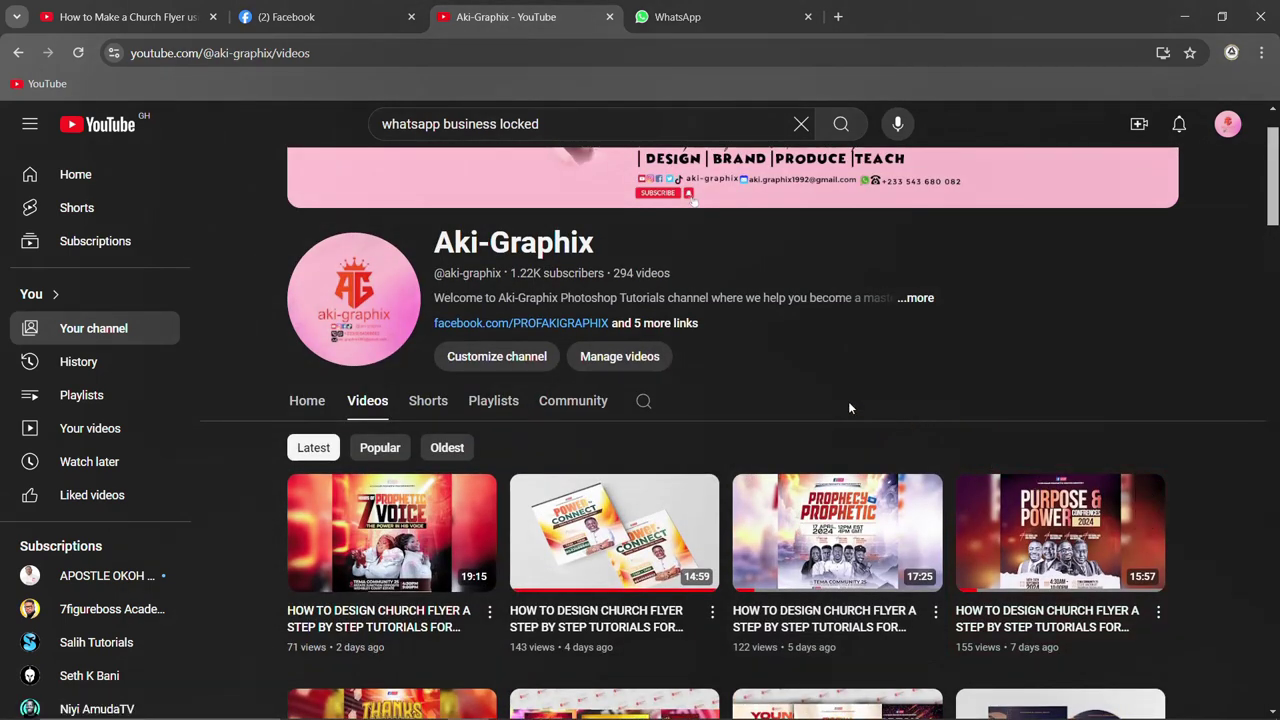
scroll(855, 415, "down", 2)
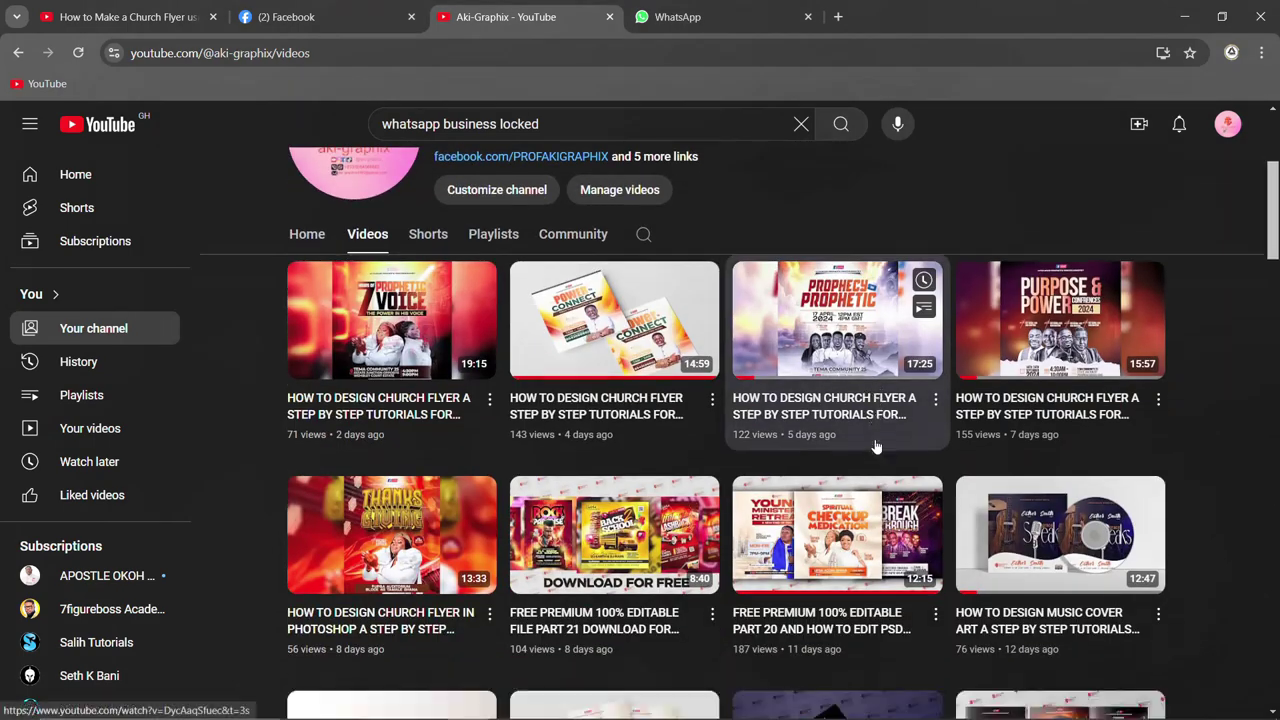
scroll(875, 446, "down", 3)
scroll(875, 446, "down", 3)
scroll(875, 446, "down", 3)
scroll(875, 446, "down", 3)
scroll(875, 446, "down", 2)
scroll(876, 446, "down", 2)
scroll(876, 446, "down", 1)
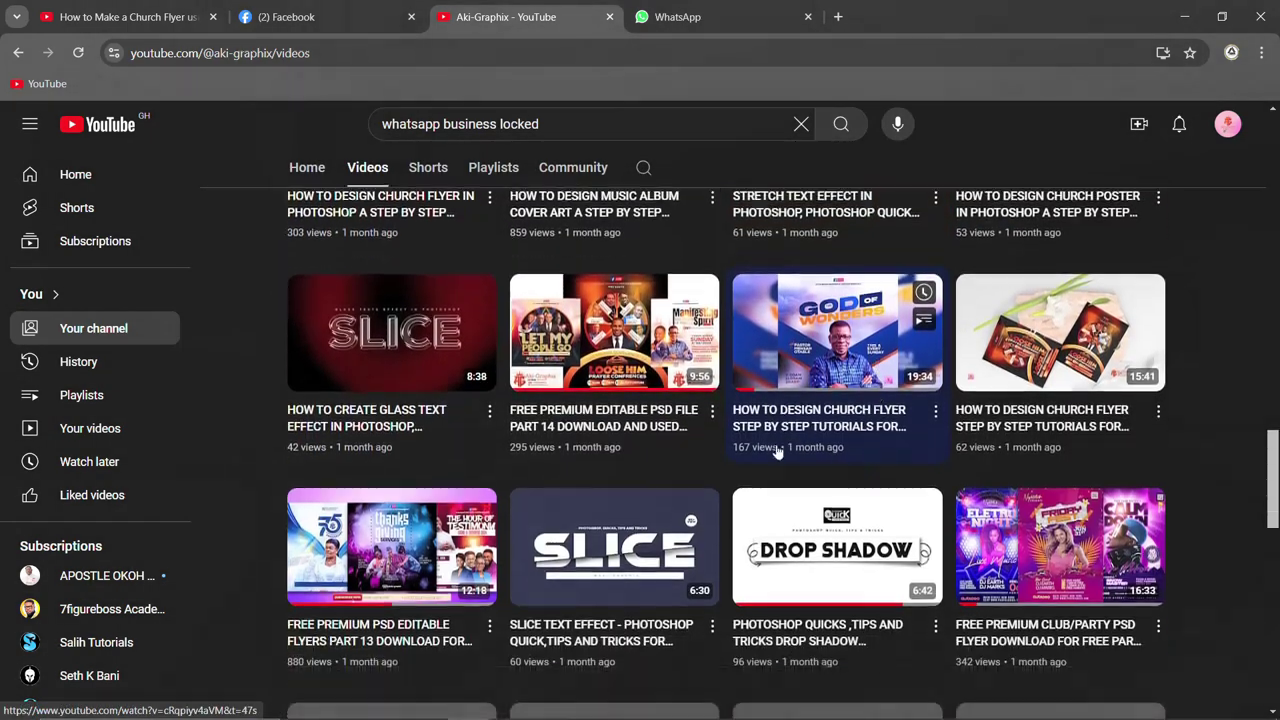
mouse_move(614, 365)
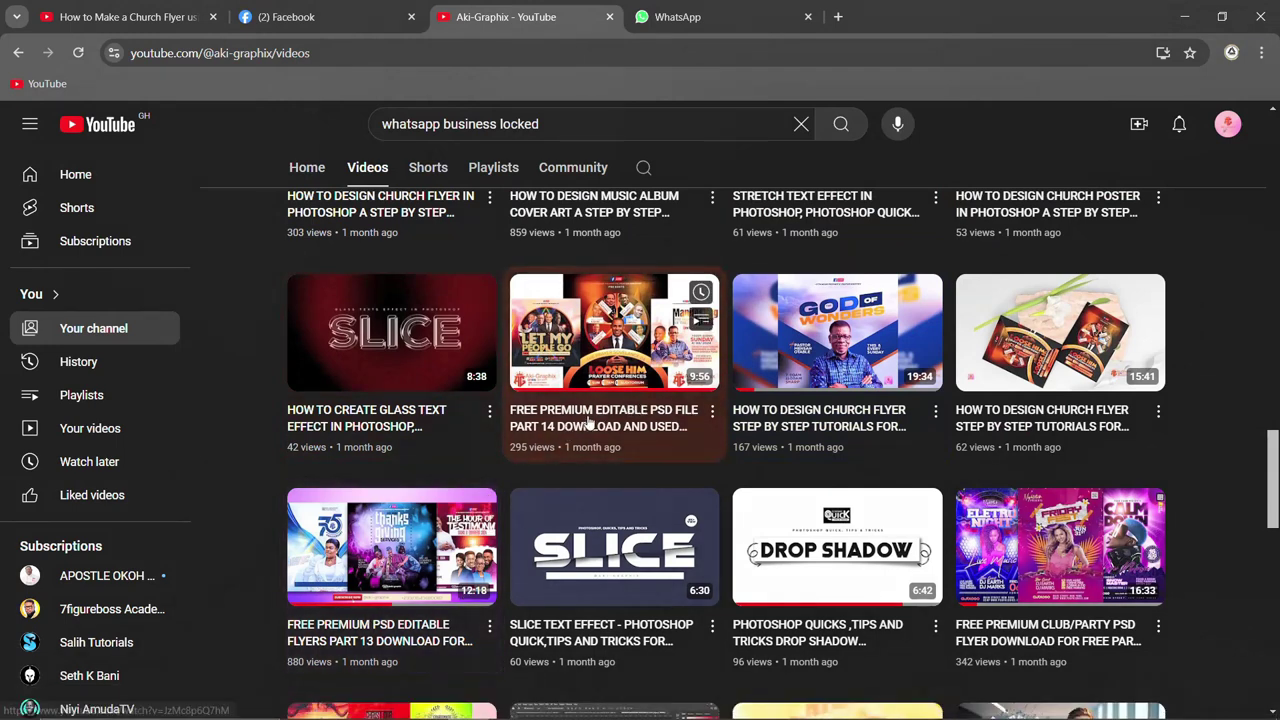
scroll(590, 420, "up", 3)
scroll(590, 420, "up", 2)
scroll(590, 430, "up", 1)
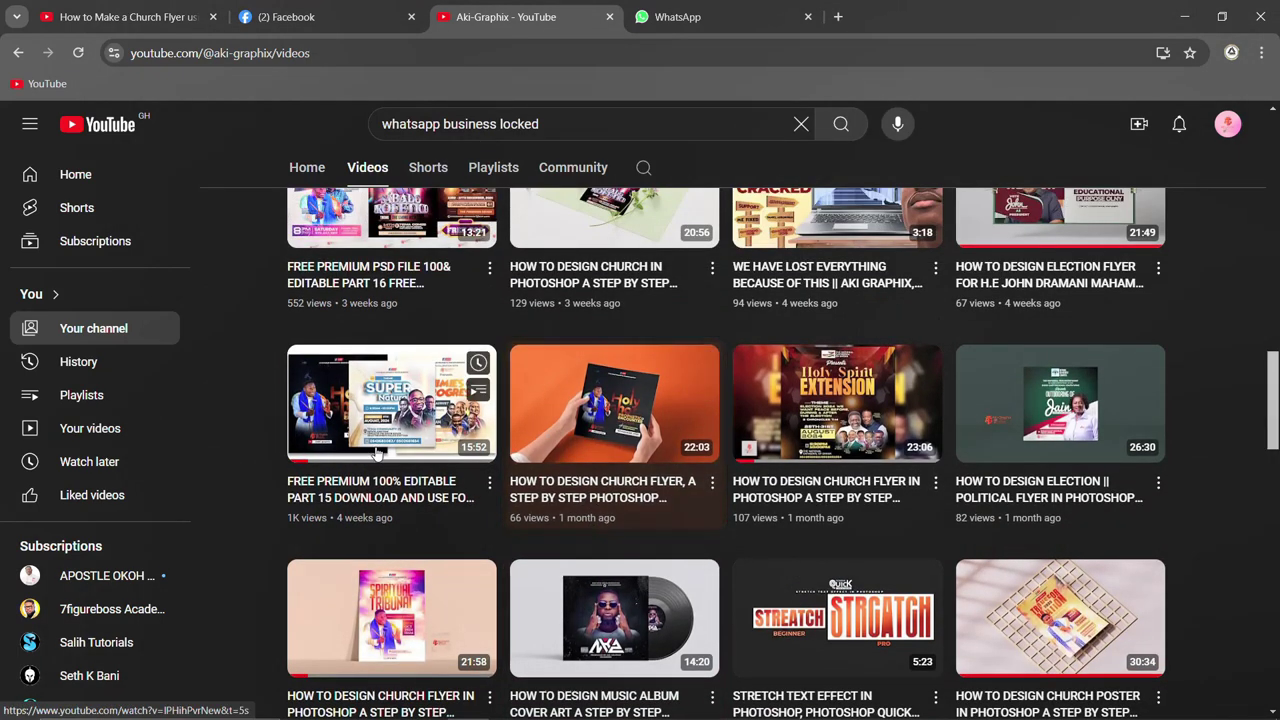
scroll(590, 440, "up", 1)
scroll(540, 446, "up", 2)
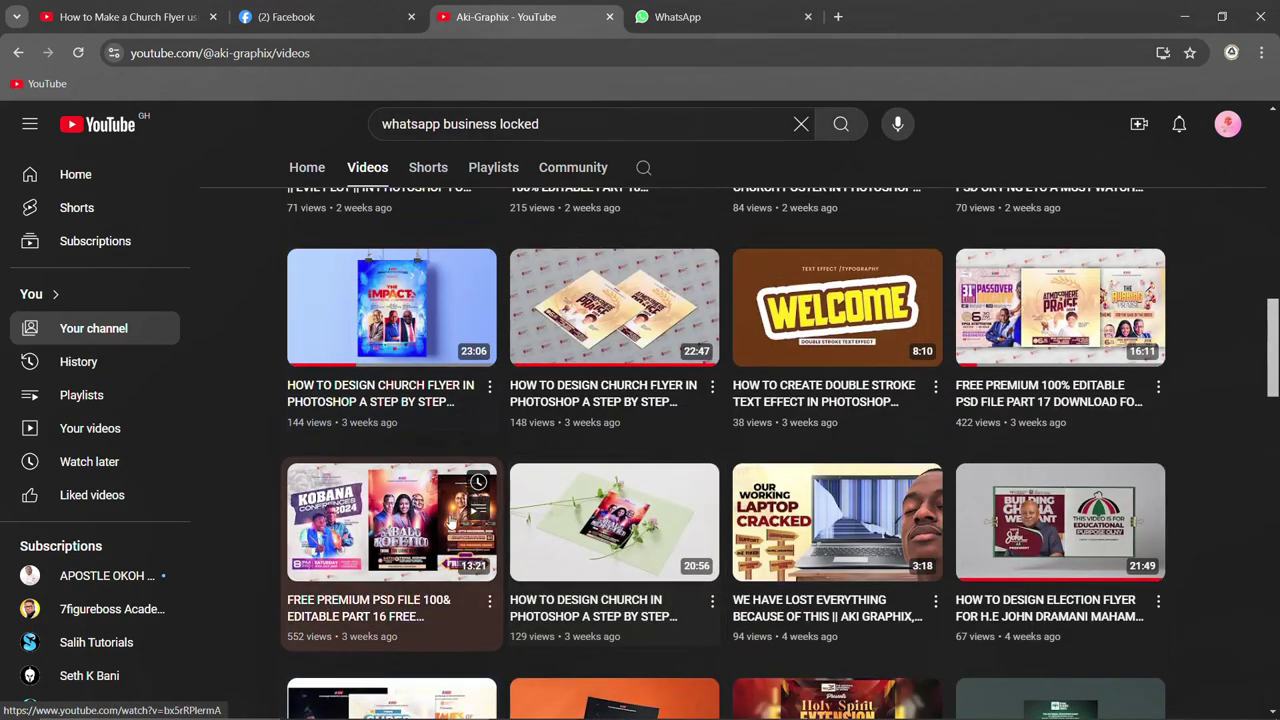
mouse_move(391, 521)
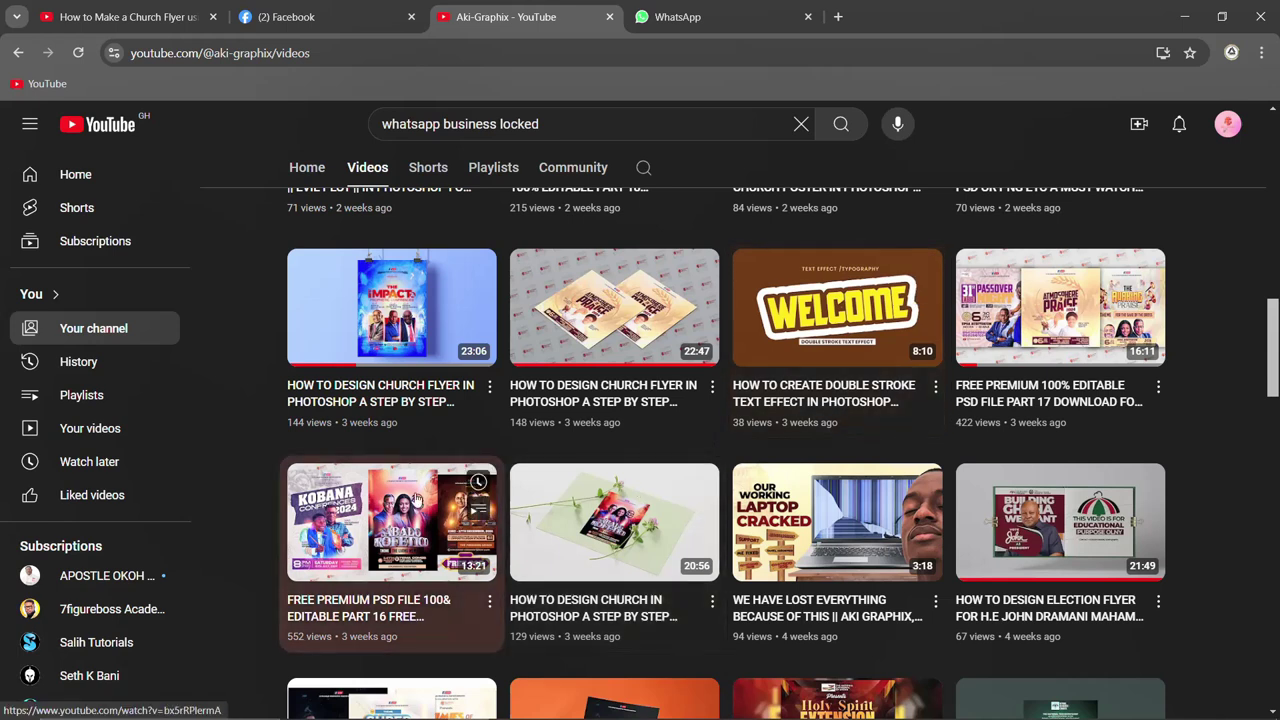
scroll(1044, 330, "up", 1)
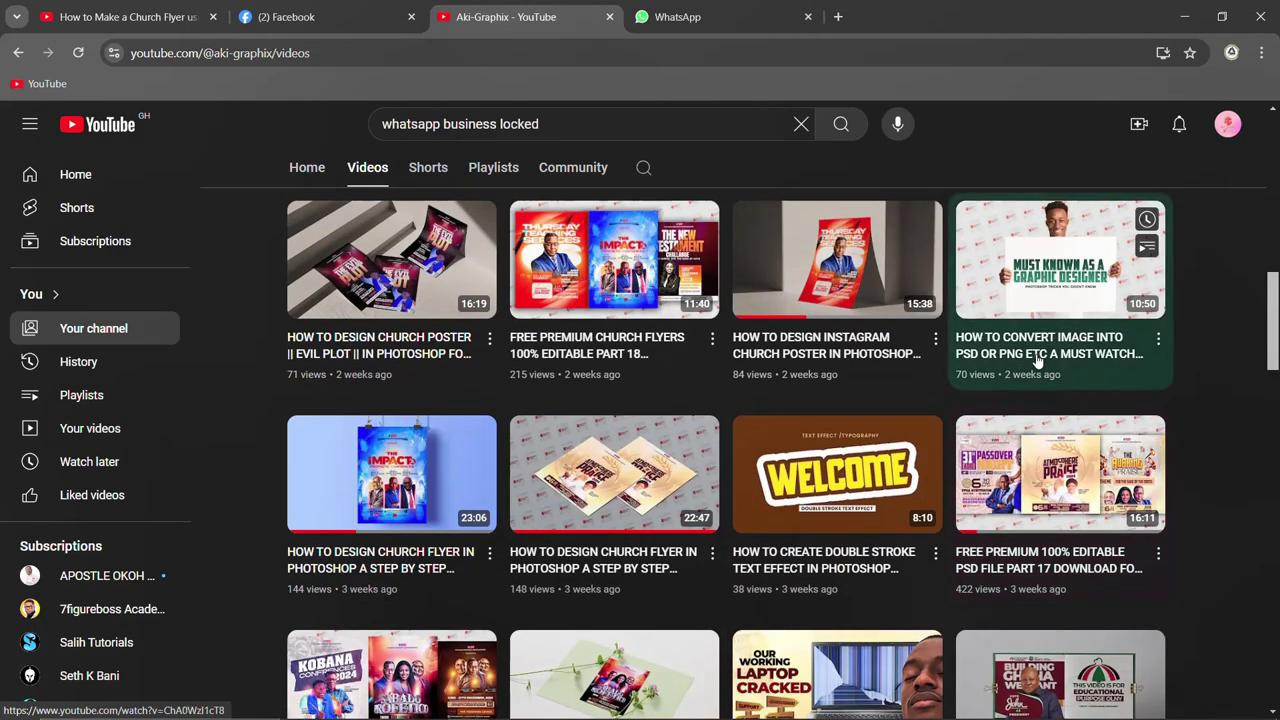
scroll(632, 332, "up", 1)
scroll(632, 332, "up", 1)
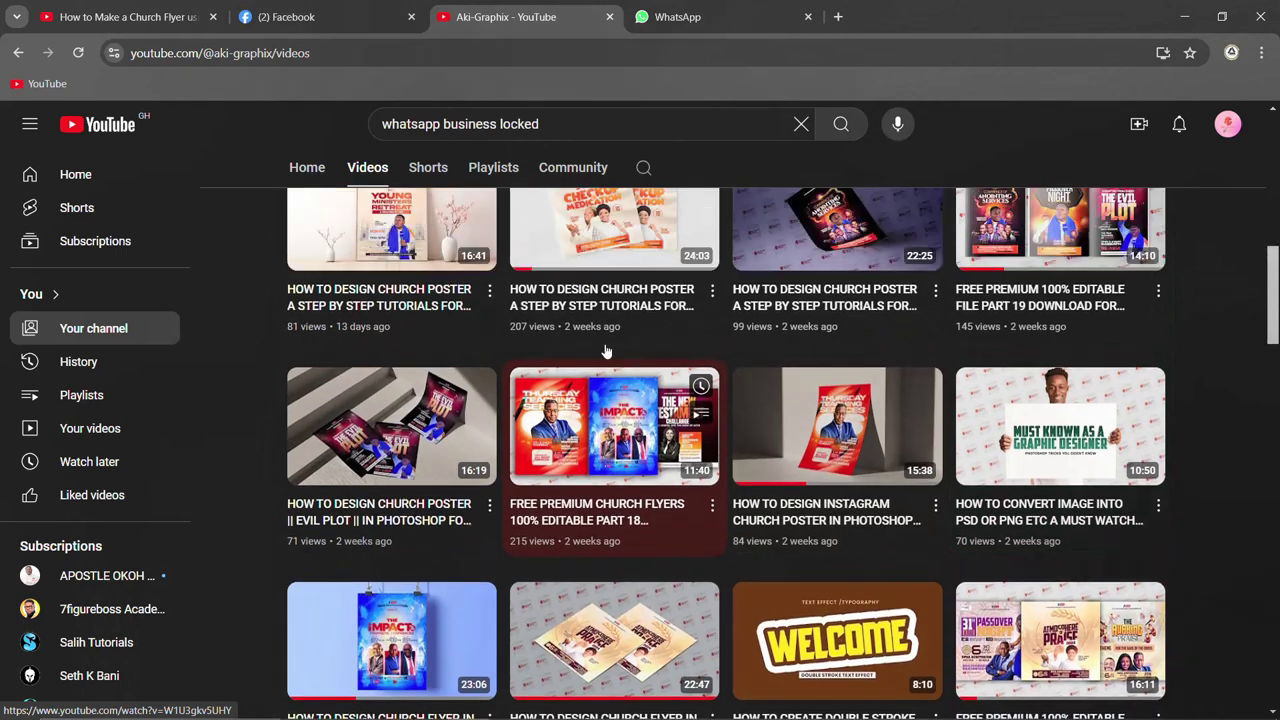
scroll(1065, 368, "up", 2)
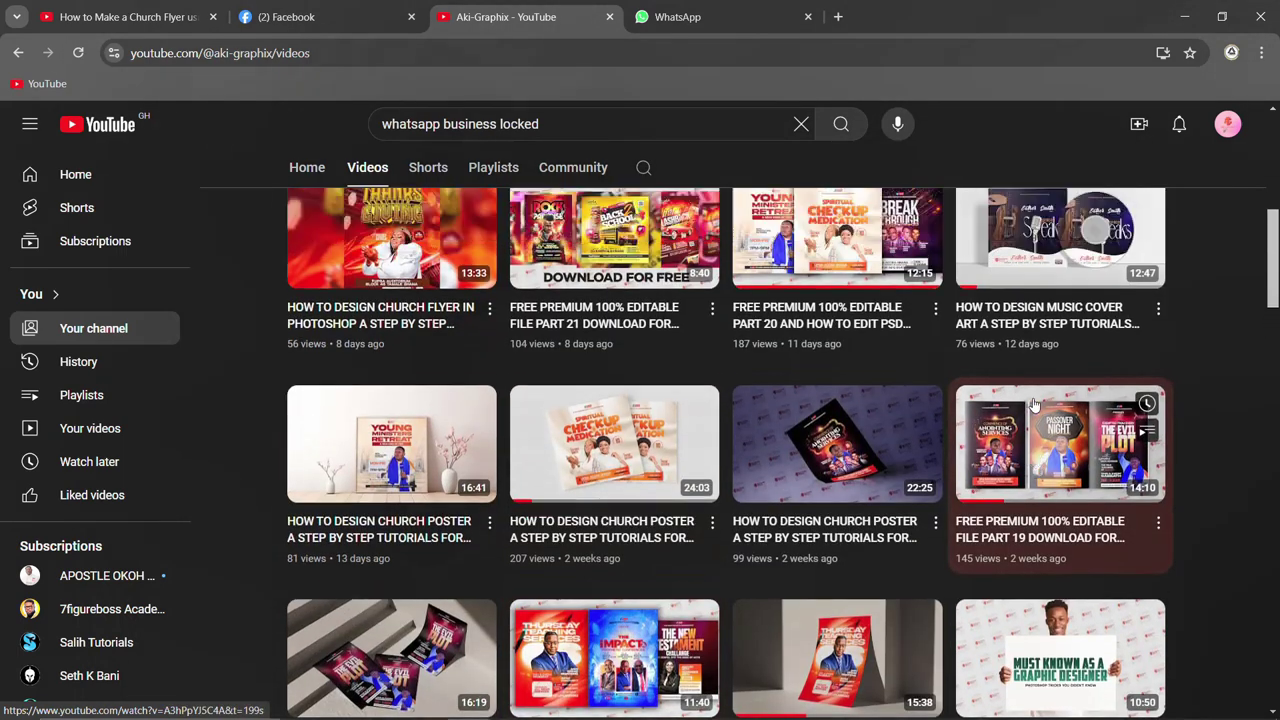
scroll(1033, 403, "up", 2)
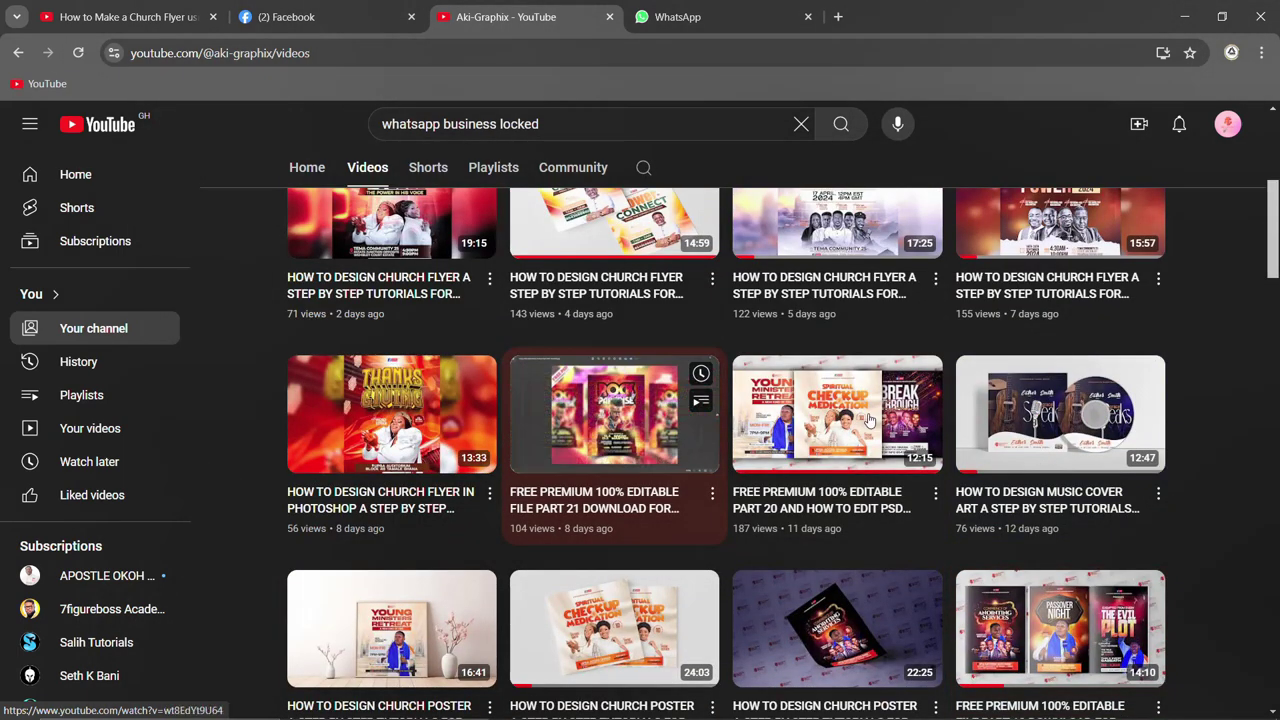
scroll(592, 430, "up", 2)
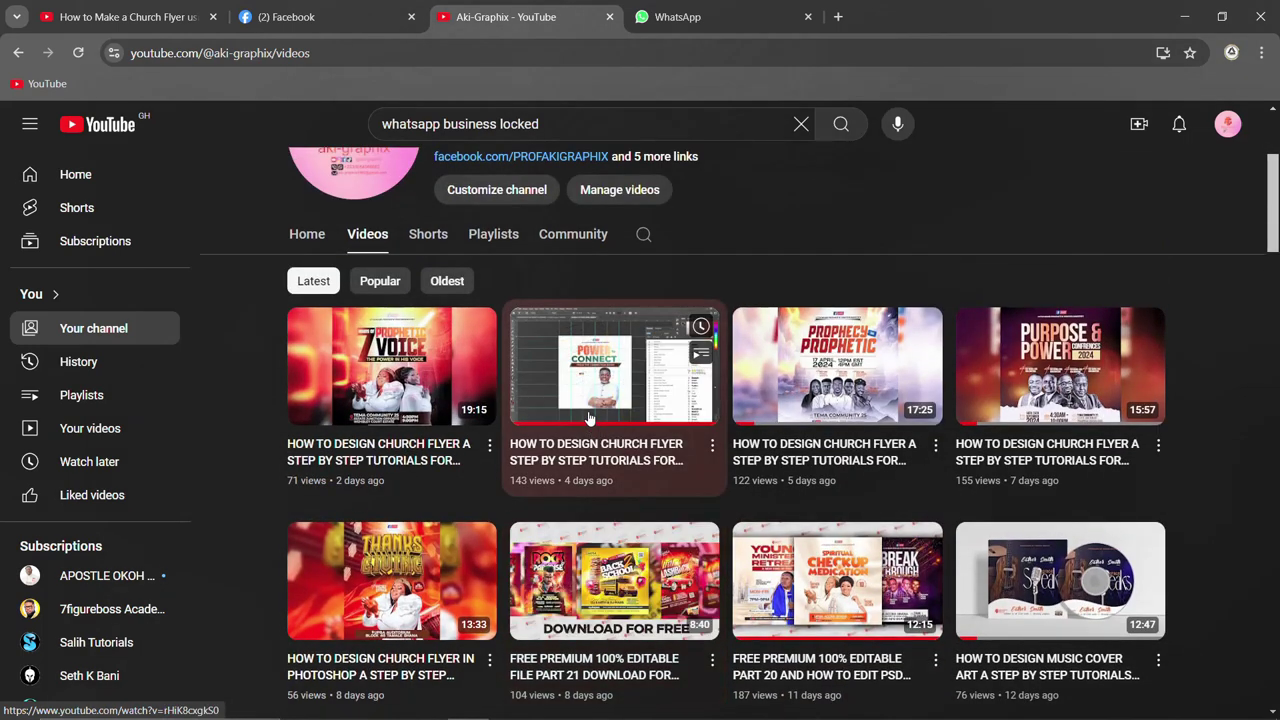
scroll(592, 418, "down", 1)
scroll(596, 418, "up", 2)
scroll(600, 418, "down", 1)
scroll(603, 418, "down", 2)
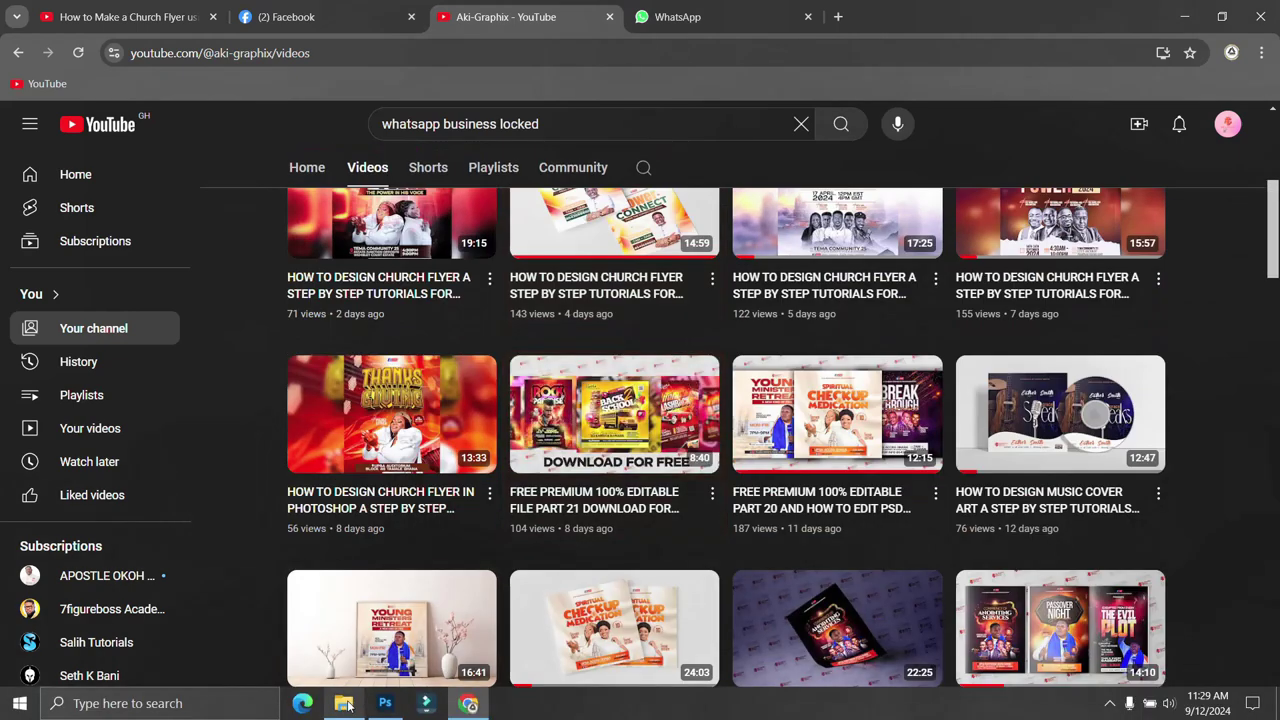
Open PART-22-THUMBNAIL from the Part 22 flyer download folder in Photos
left_click(398, 585)
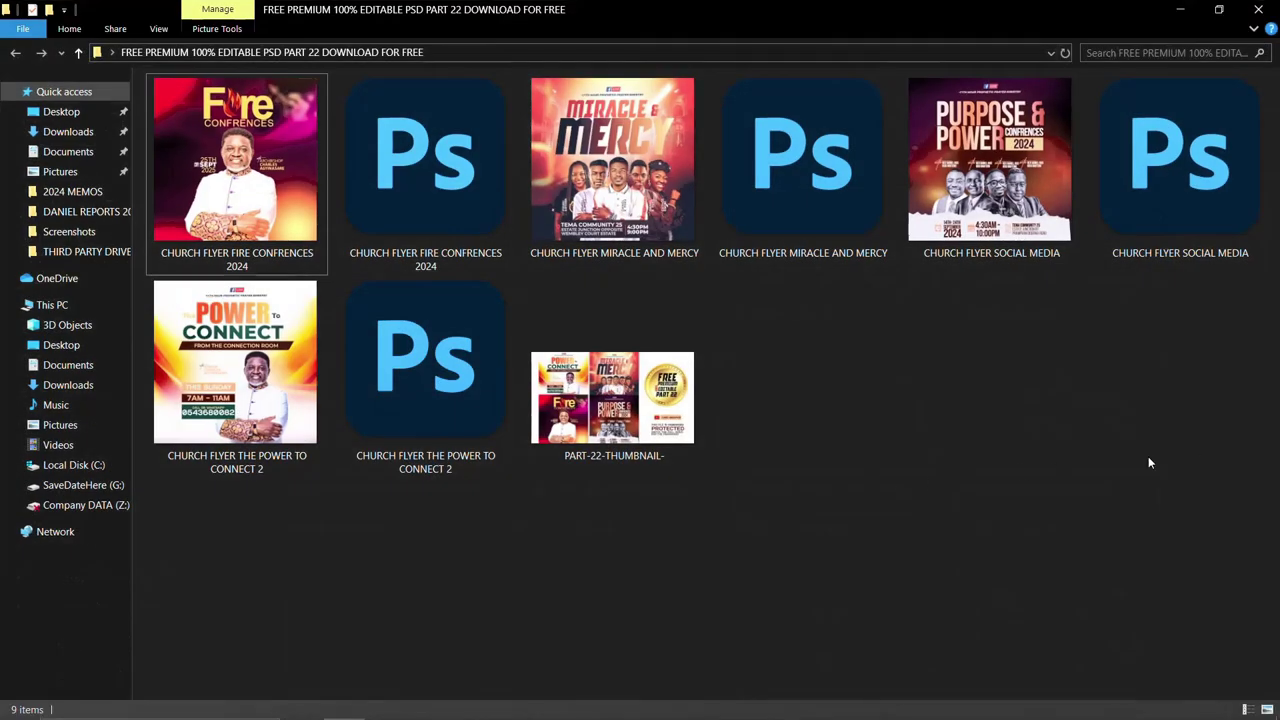
left_click(618, 410)
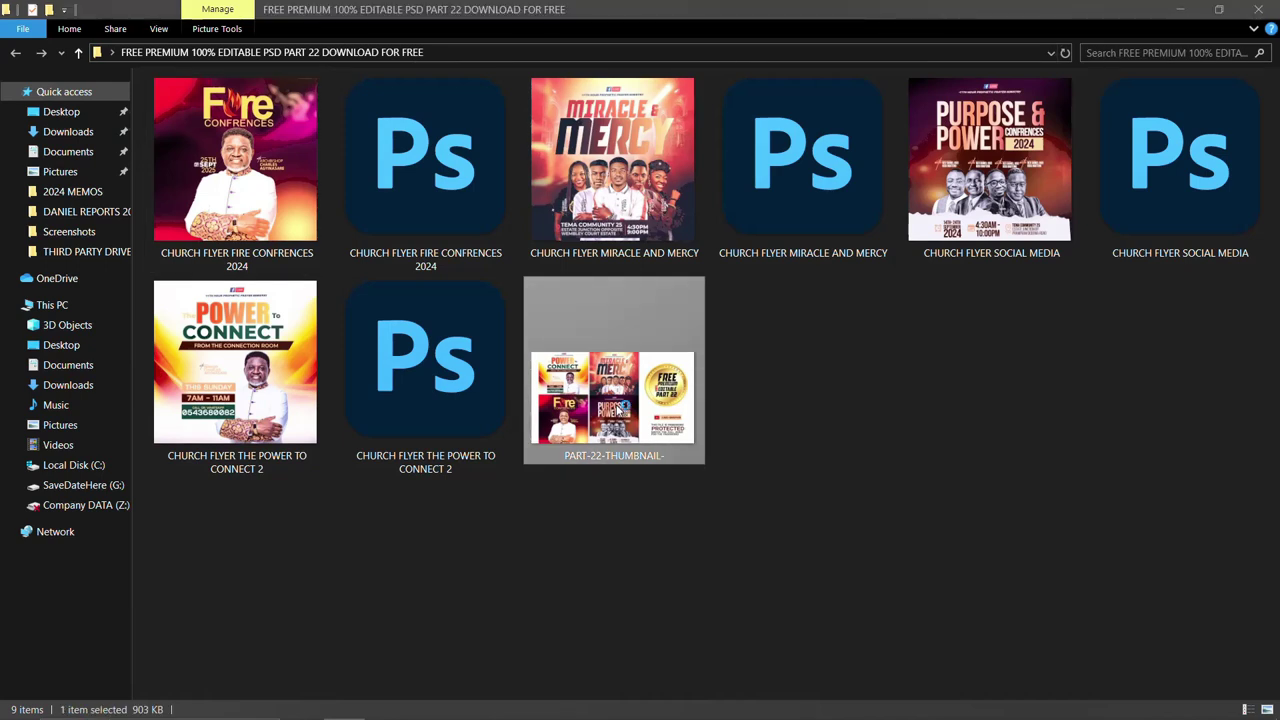
double_click(618, 410)
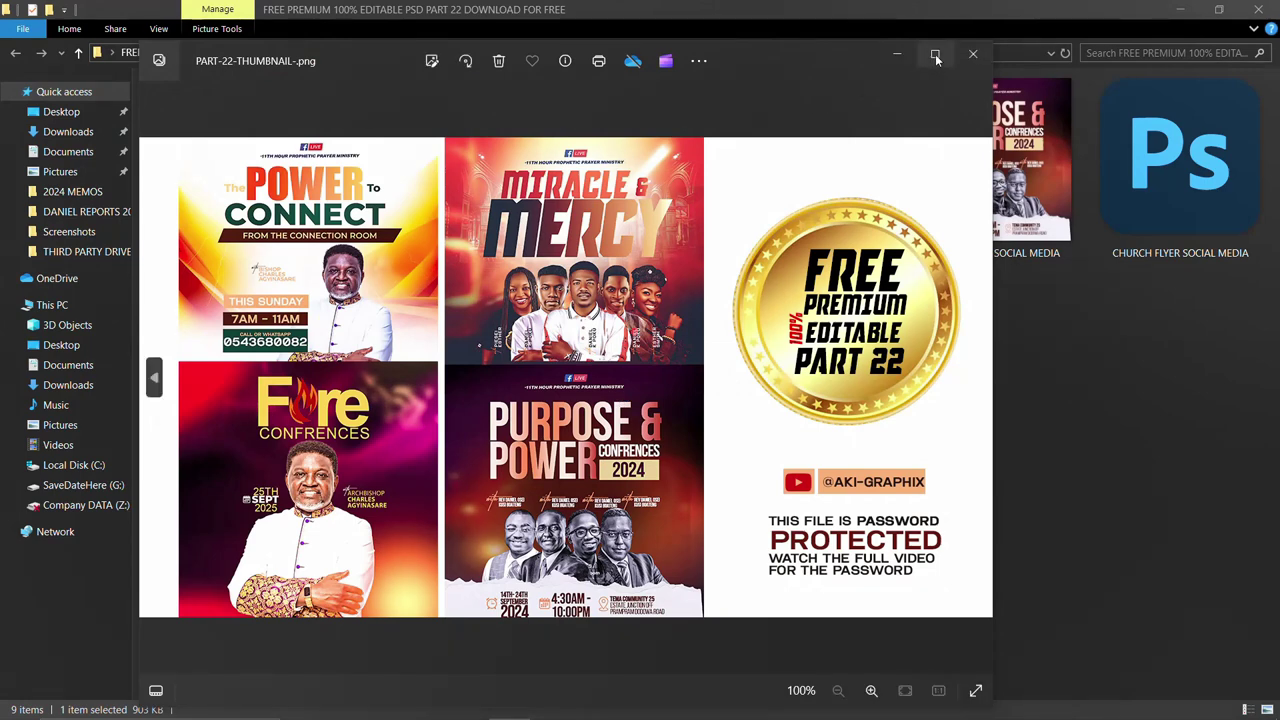
Maximize the Photos viewer and zoom in and out on the PART-22 flyer collage
left_click(936, 57)
double_click(748, 432)
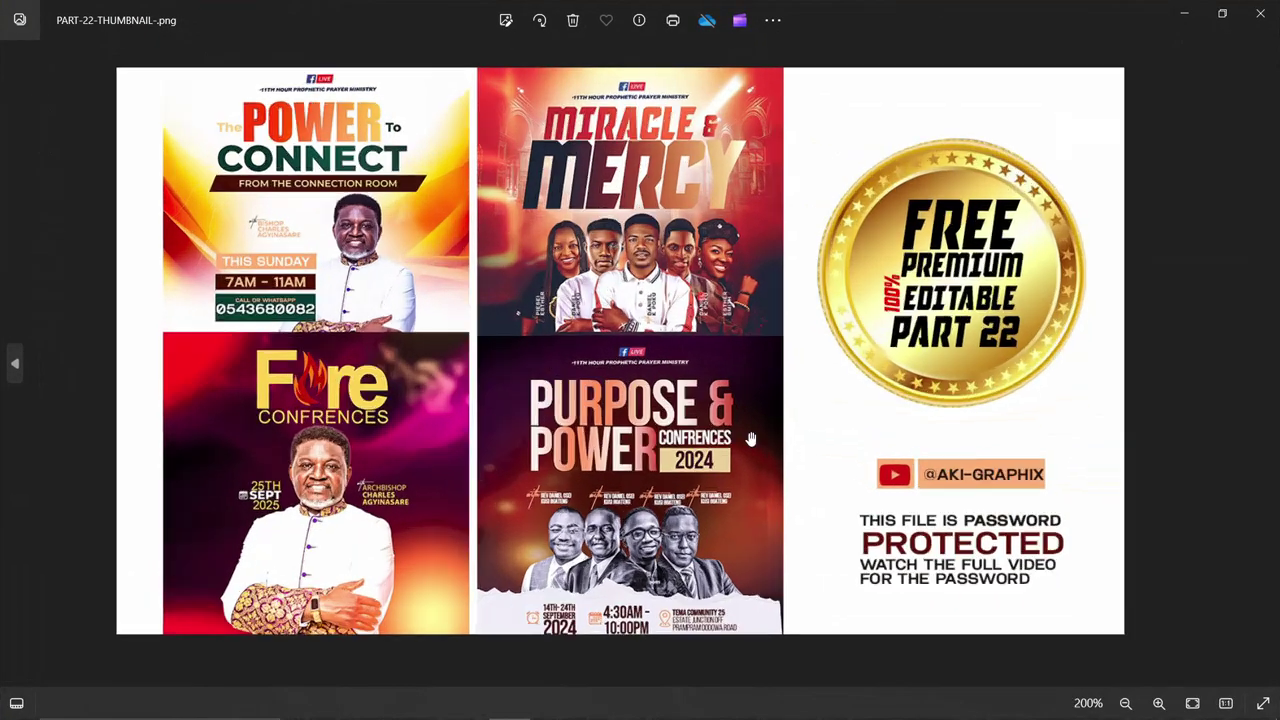
double_click(748, 432)
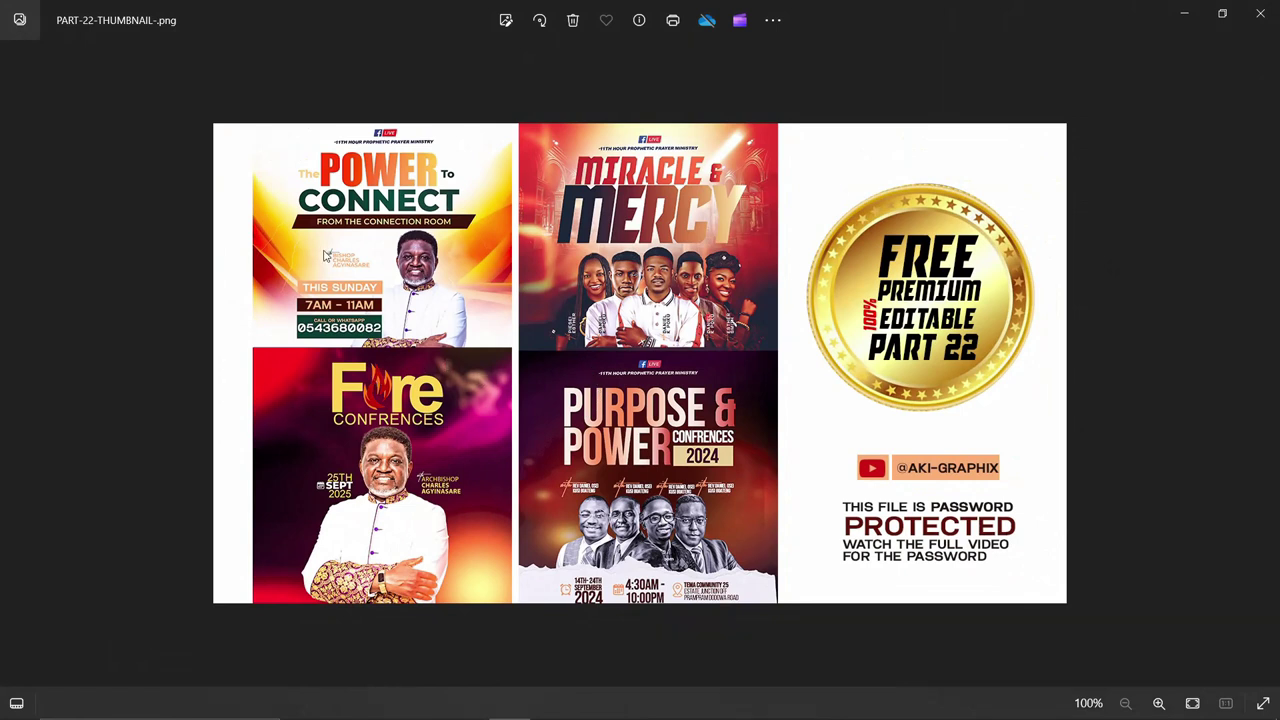
double_click(385, 211)
double_click(392, 238)
Step back through Power to Connect and Purpose & Power to the Miracle and Mercy flyer
left_click(14, 366)
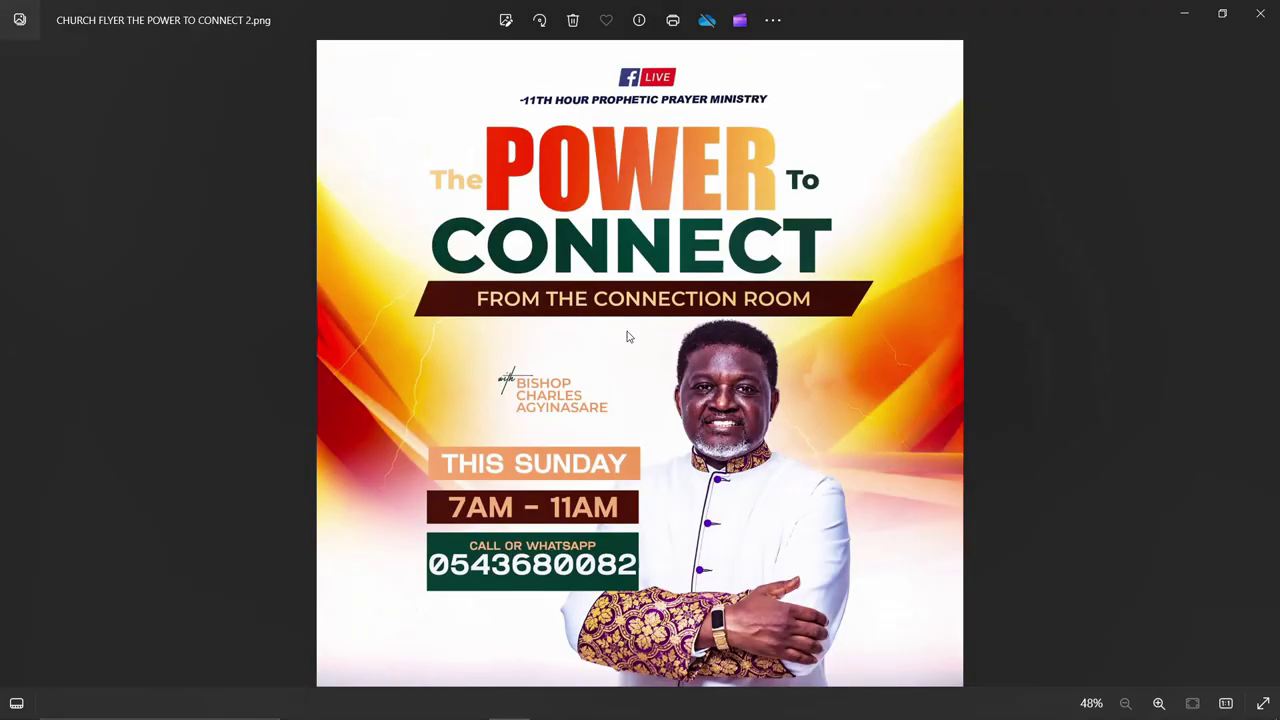
double_click(664, 329)
left_click(13, 370)
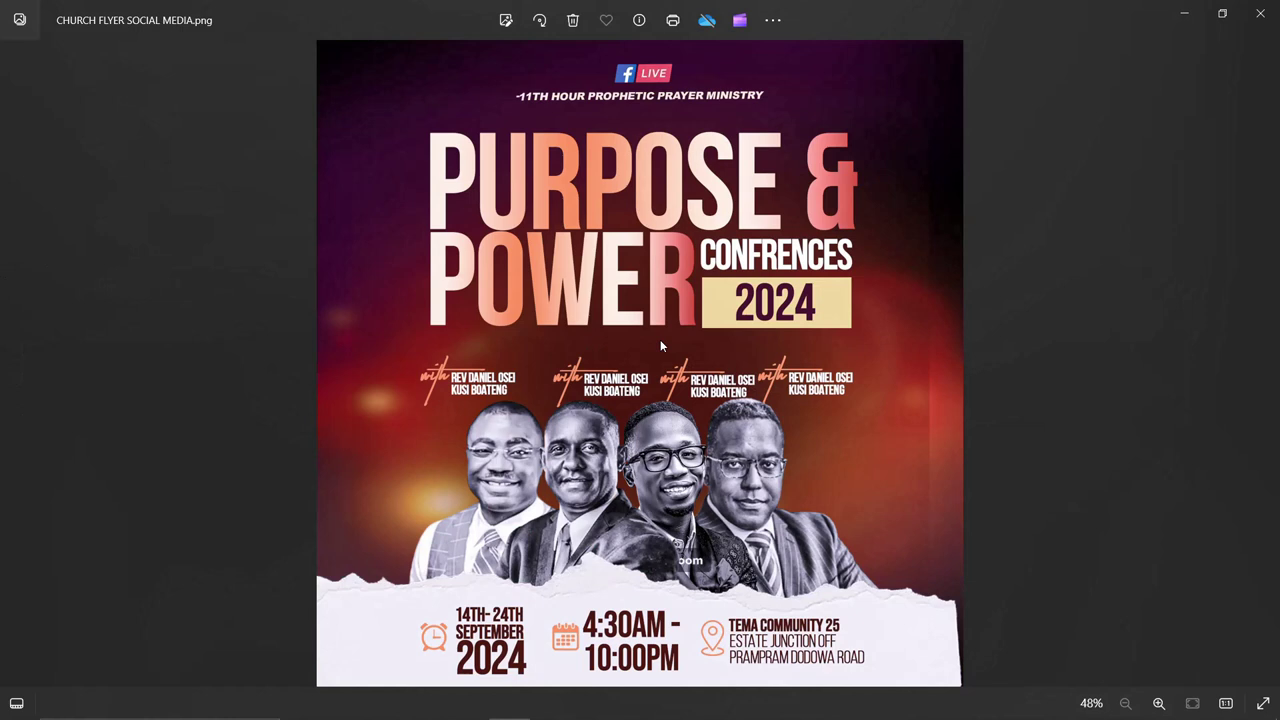
scroll(755, 322, "up", 2)
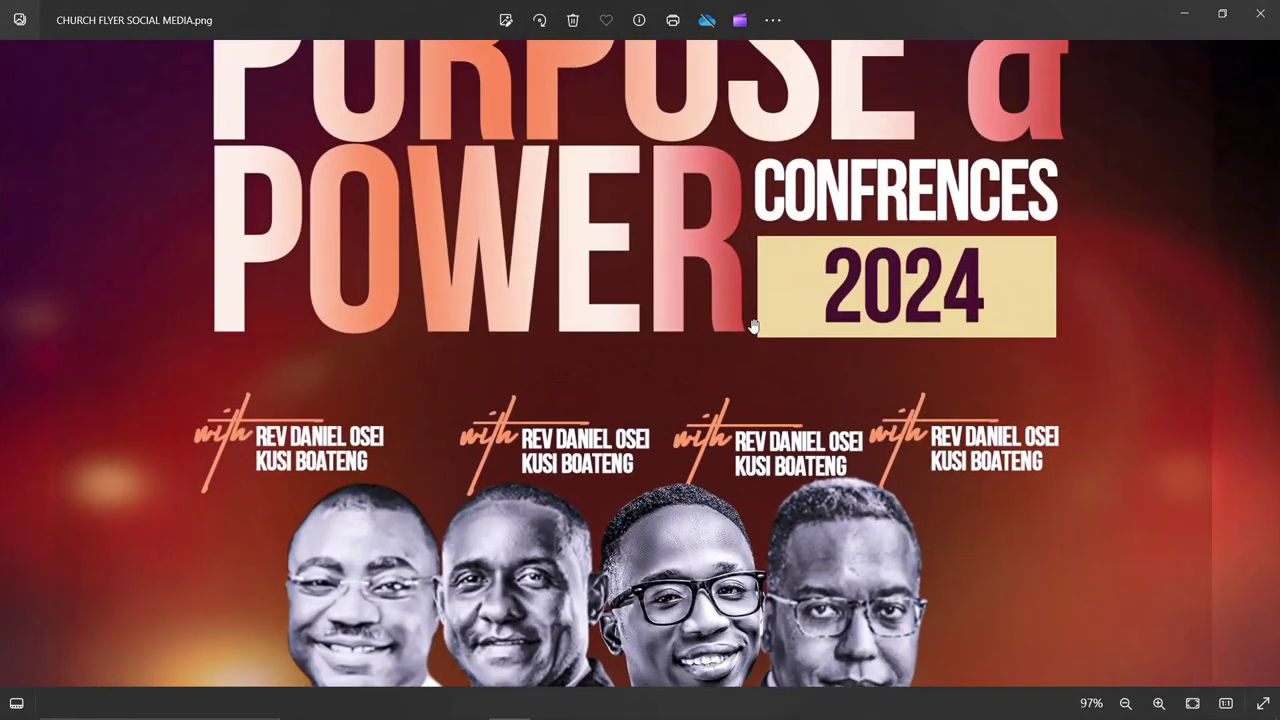
scroll(755, 322, "down", 2)
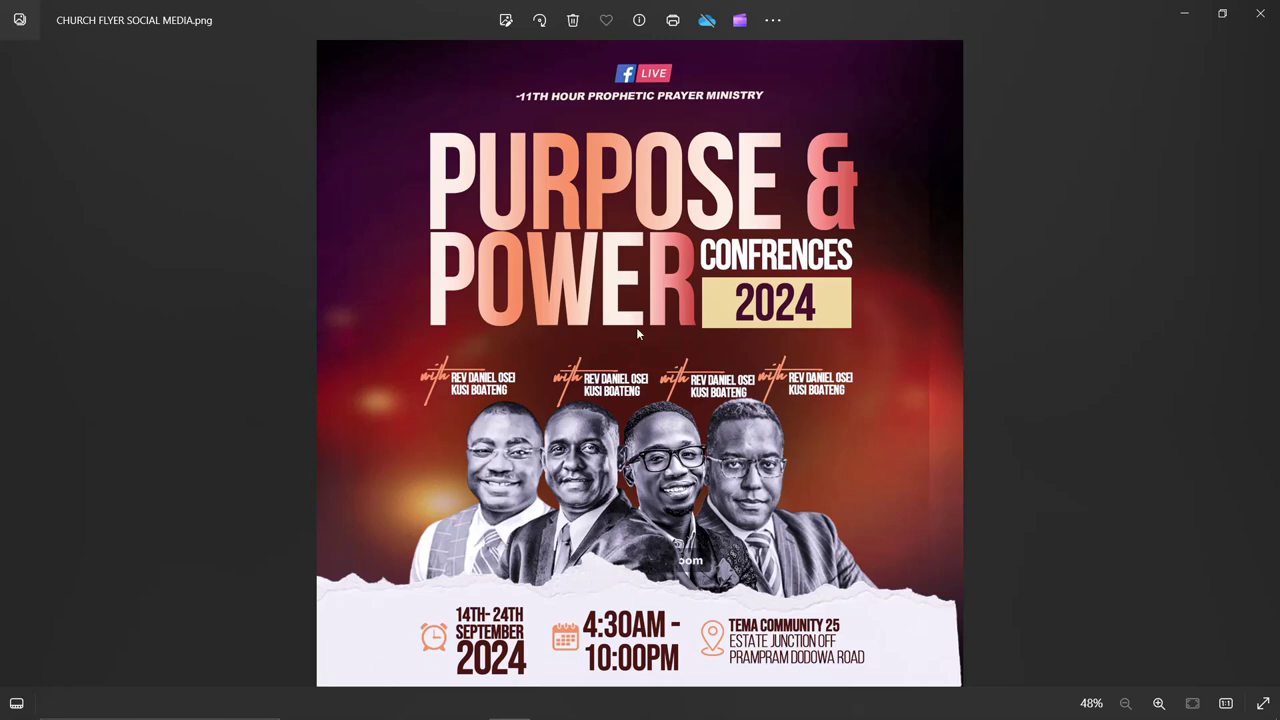
scroll(637, 328, "up", 1)
scroll(637, 328, "up", 1)
scroll(637, 328, "down", 2)
left_click(15, 367)
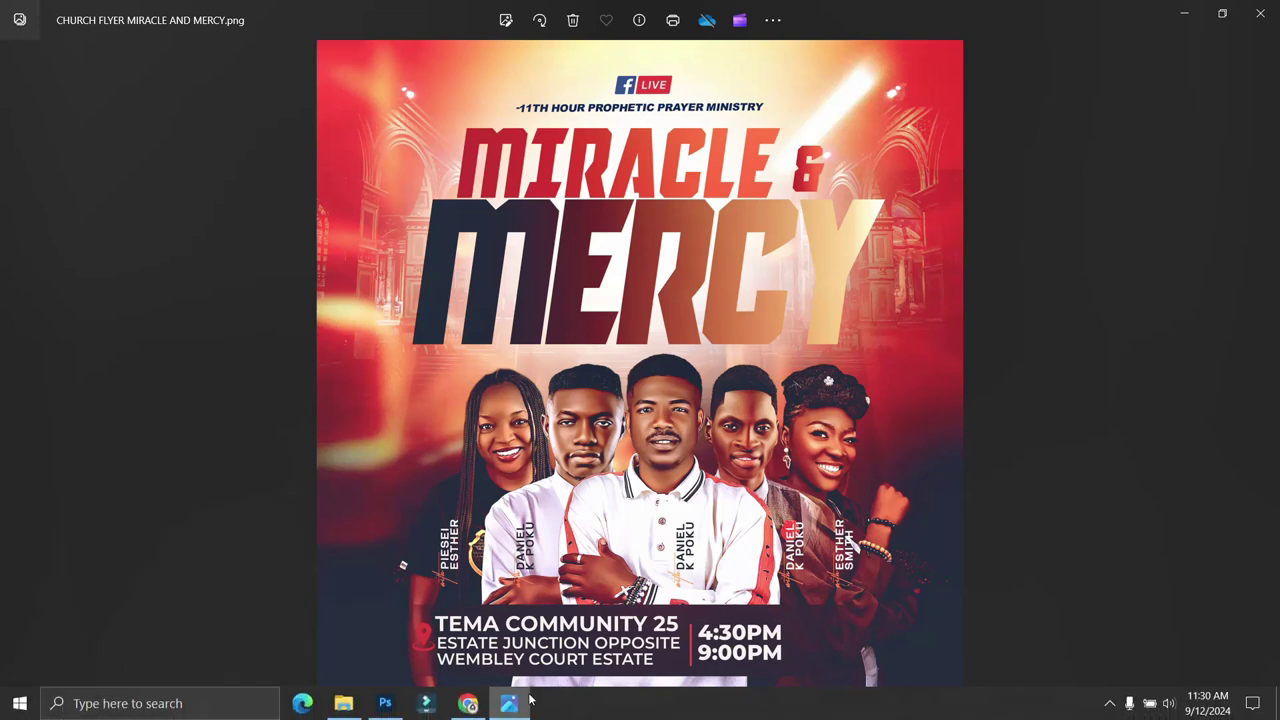
left_click(510, 703)
Show the Aki-Graphix YouTube channel's Videos page with its latest uploads
scroll(698, 356, "up", 3)
scroll(698, 356, "down", 1)
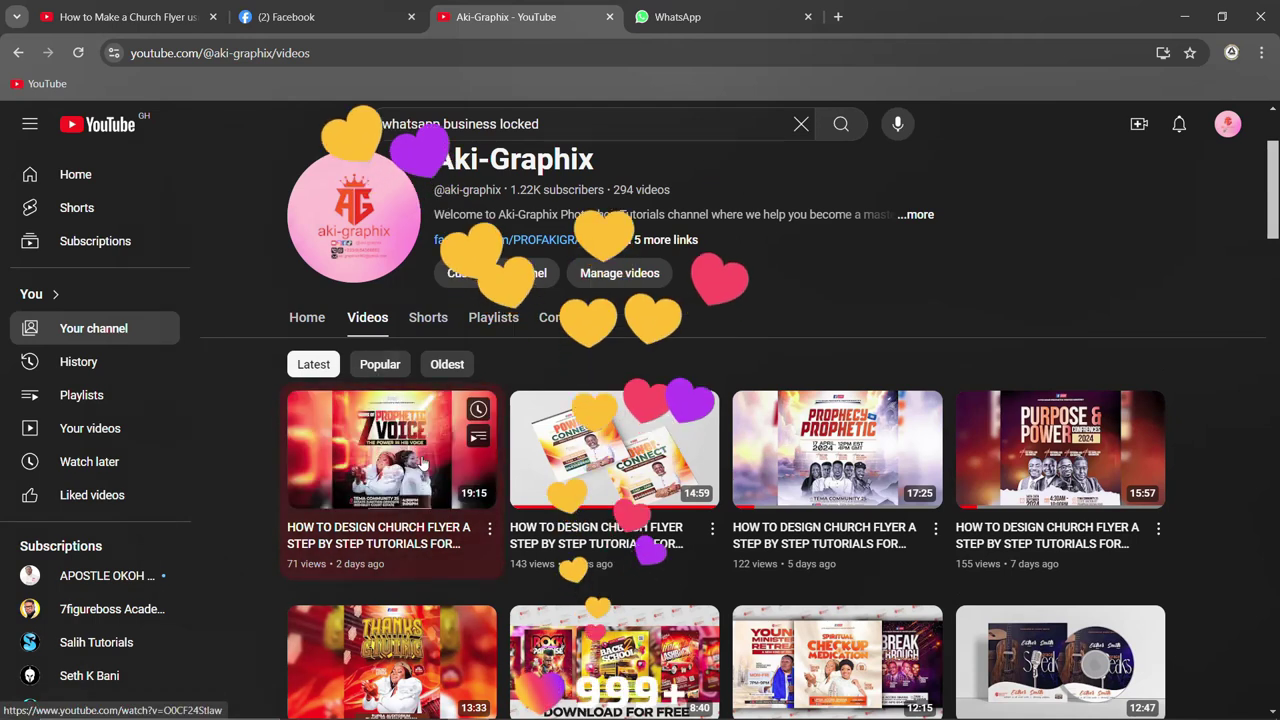
left_click(506, 705)
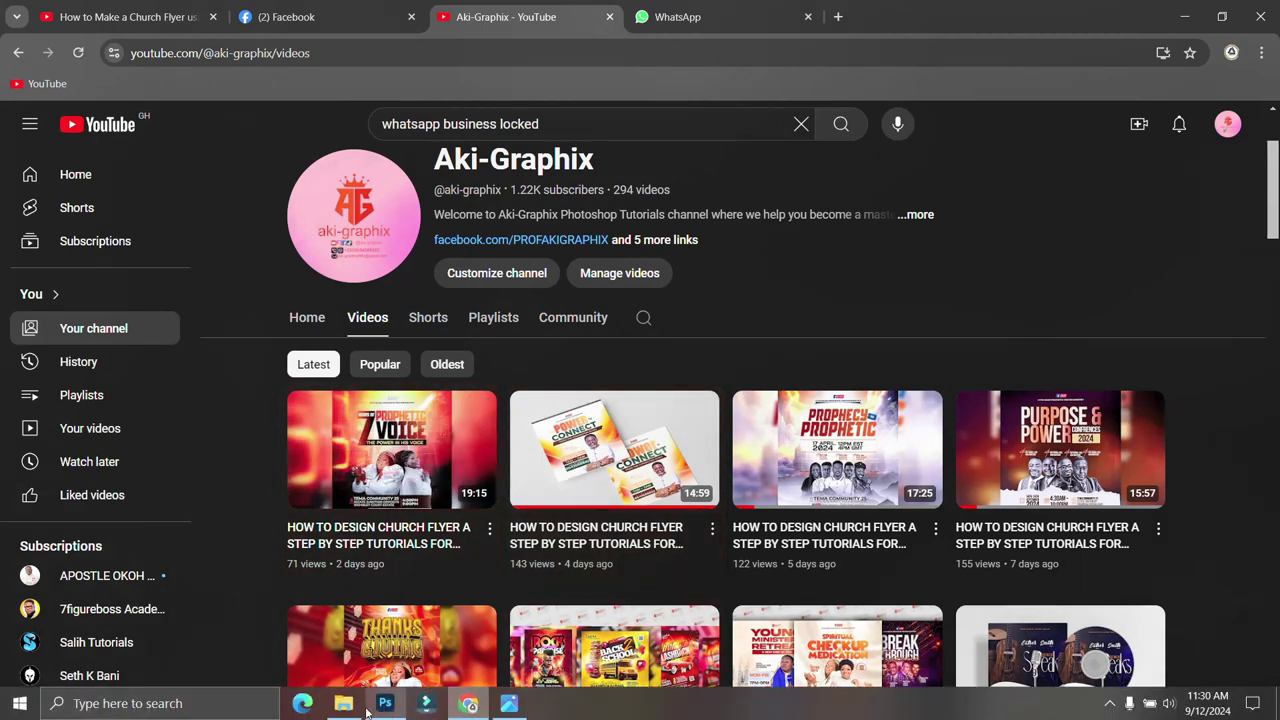
Browse the flyer previews from Fire Confrences forward to the PART-22 collage
left_click(509, 703)
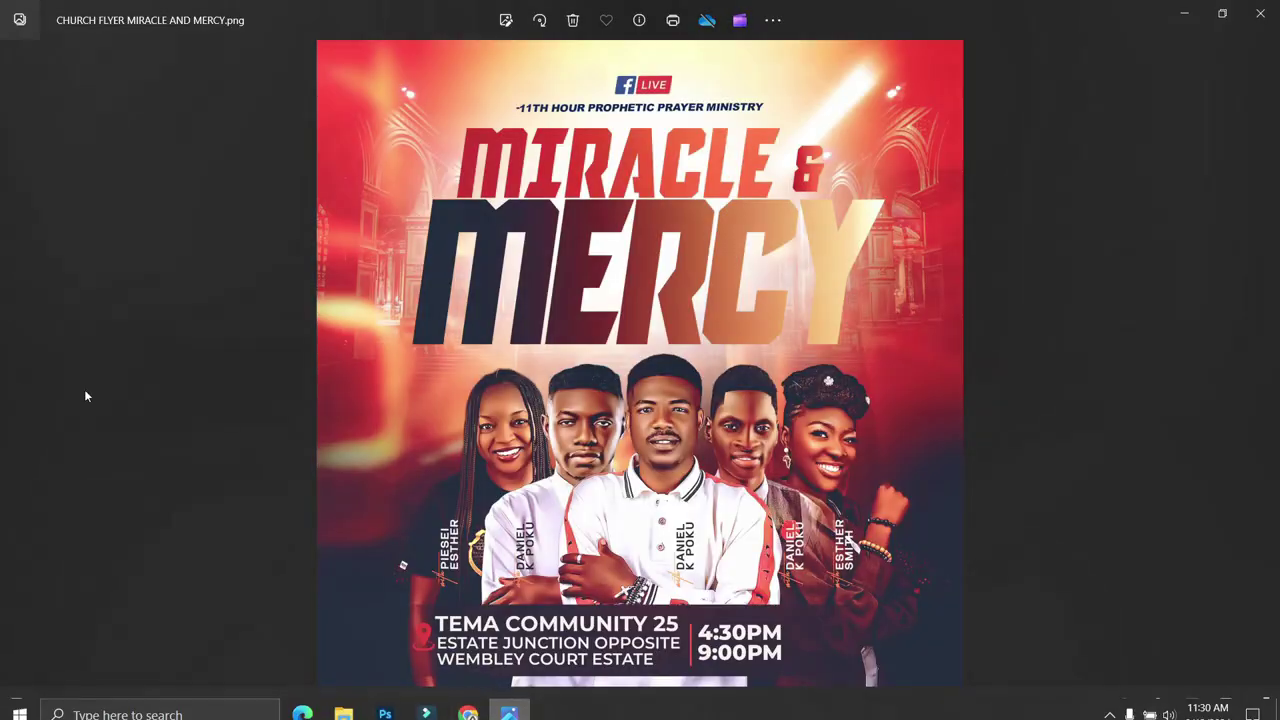
left_click(15, 364)
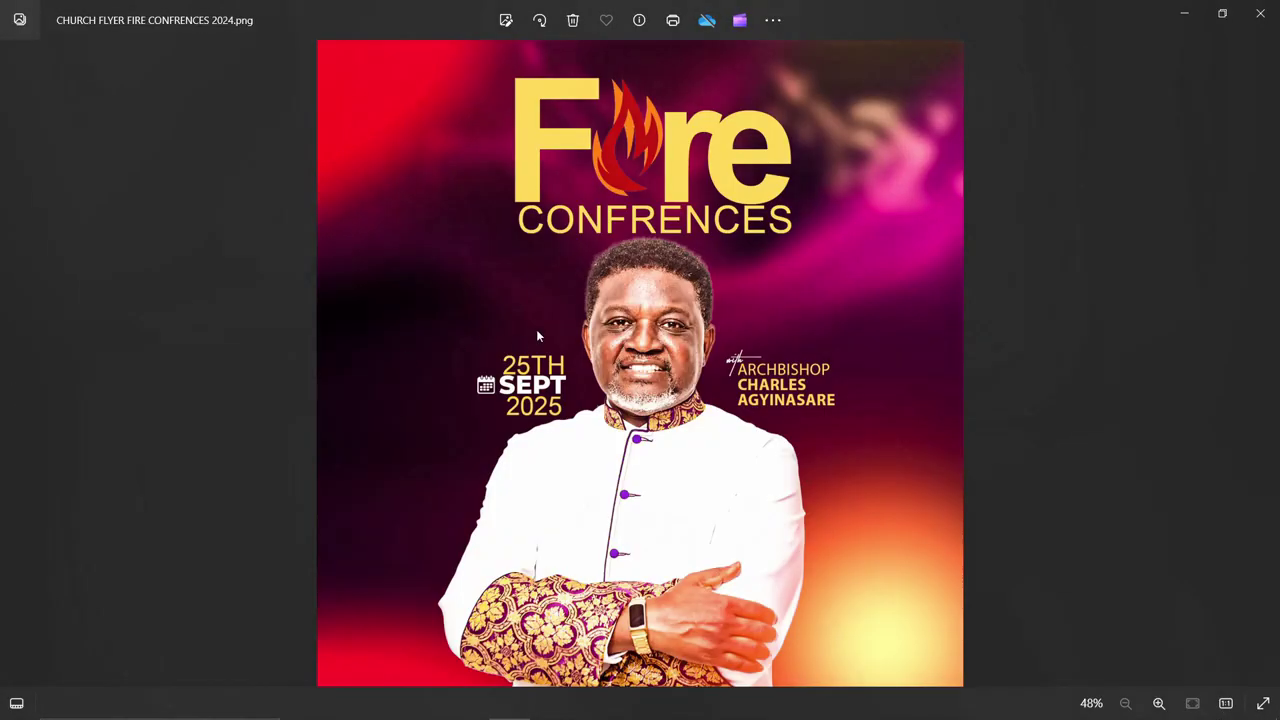
scroll(536, 330, "up", 2)
scroll(536, 330, "down", 2)
left_click(1265, 365)
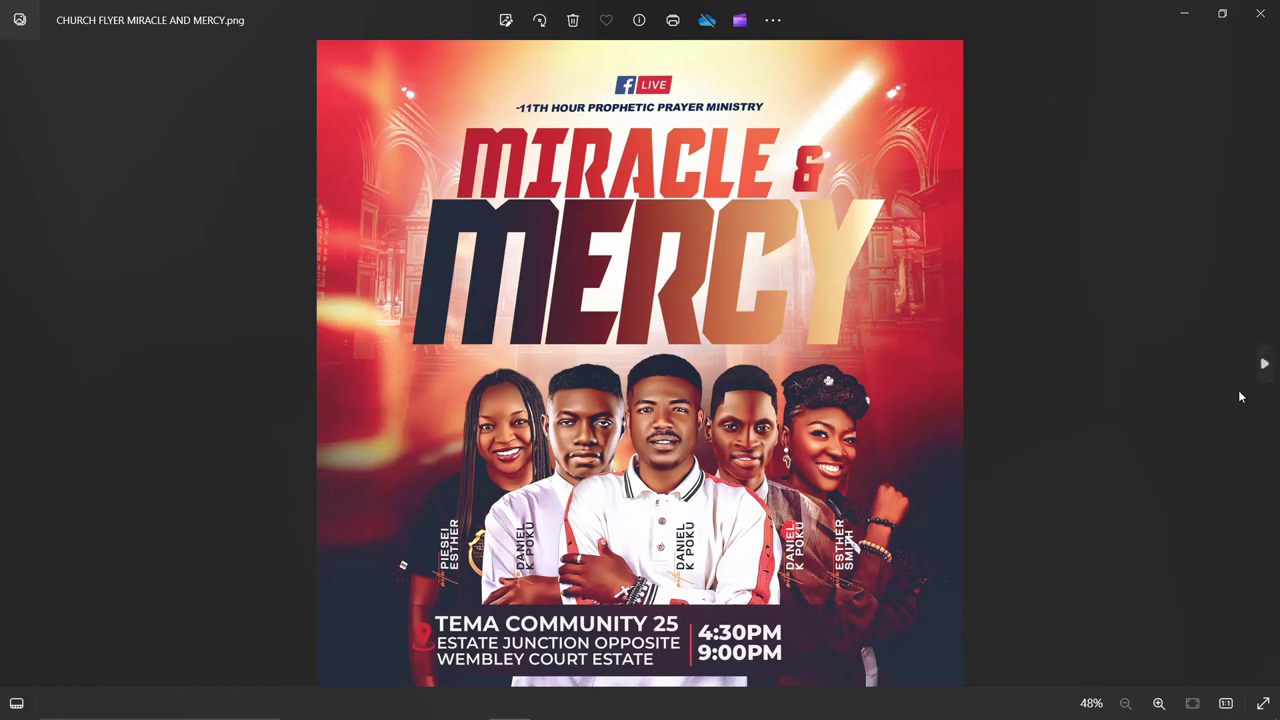
left_click(1265, 365)
left_click(1267, 368)
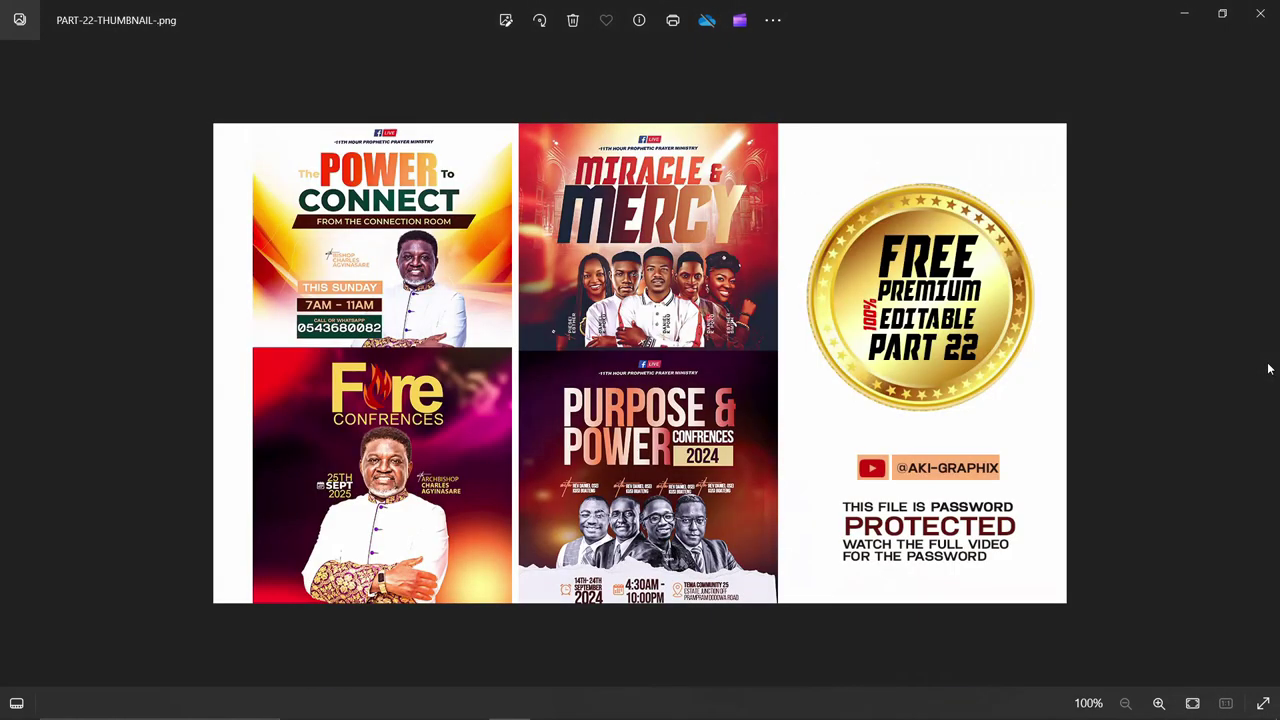
Return to the Fire Confrences preview and open CHURCH FLYER FIRE CONFRENCES 2024.psd in Photoshop
scroll(878, 535, "up", 2)
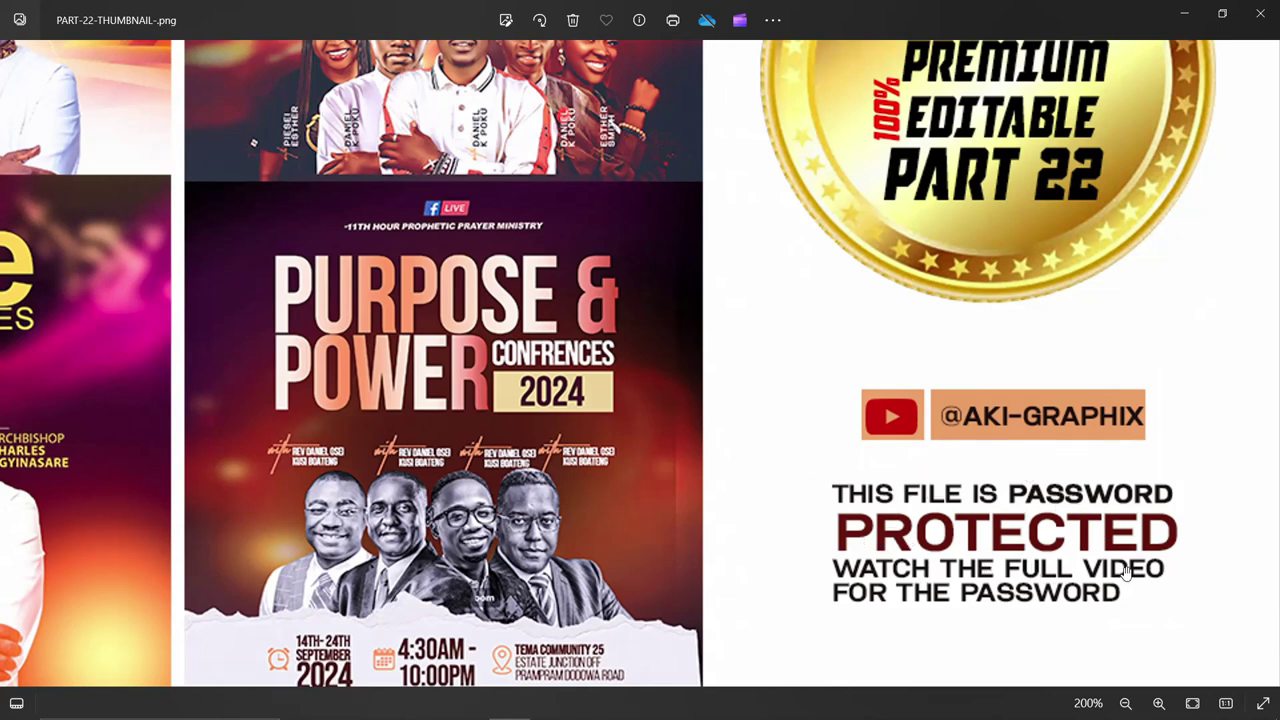
scroll(665, 417, "down", 2)
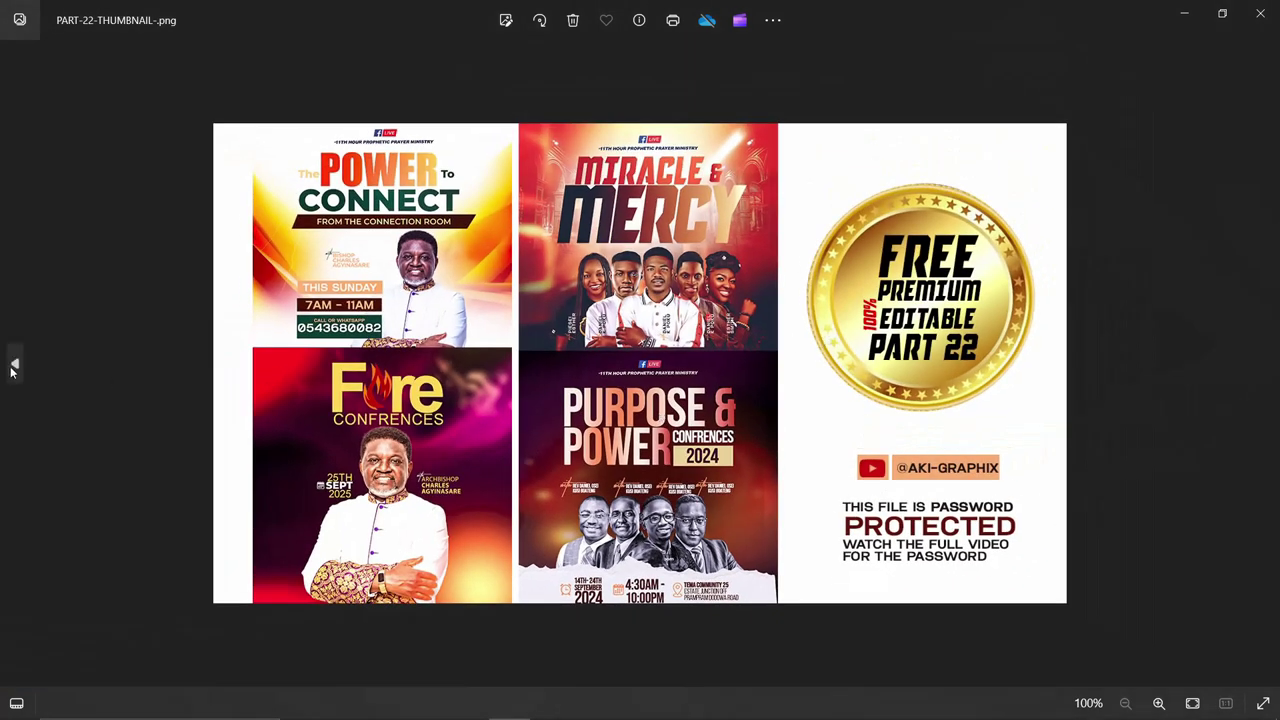
left_click(12, 368)
left_click(12, 368)
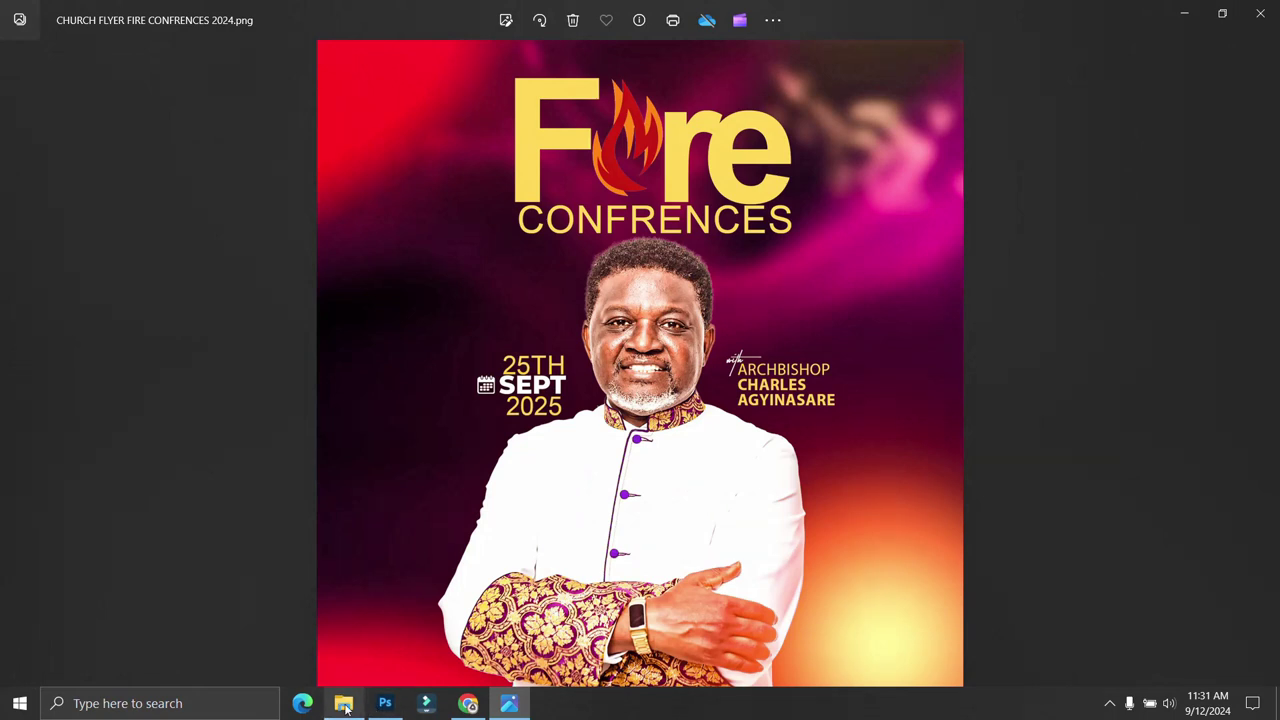
left_click(345, 705)
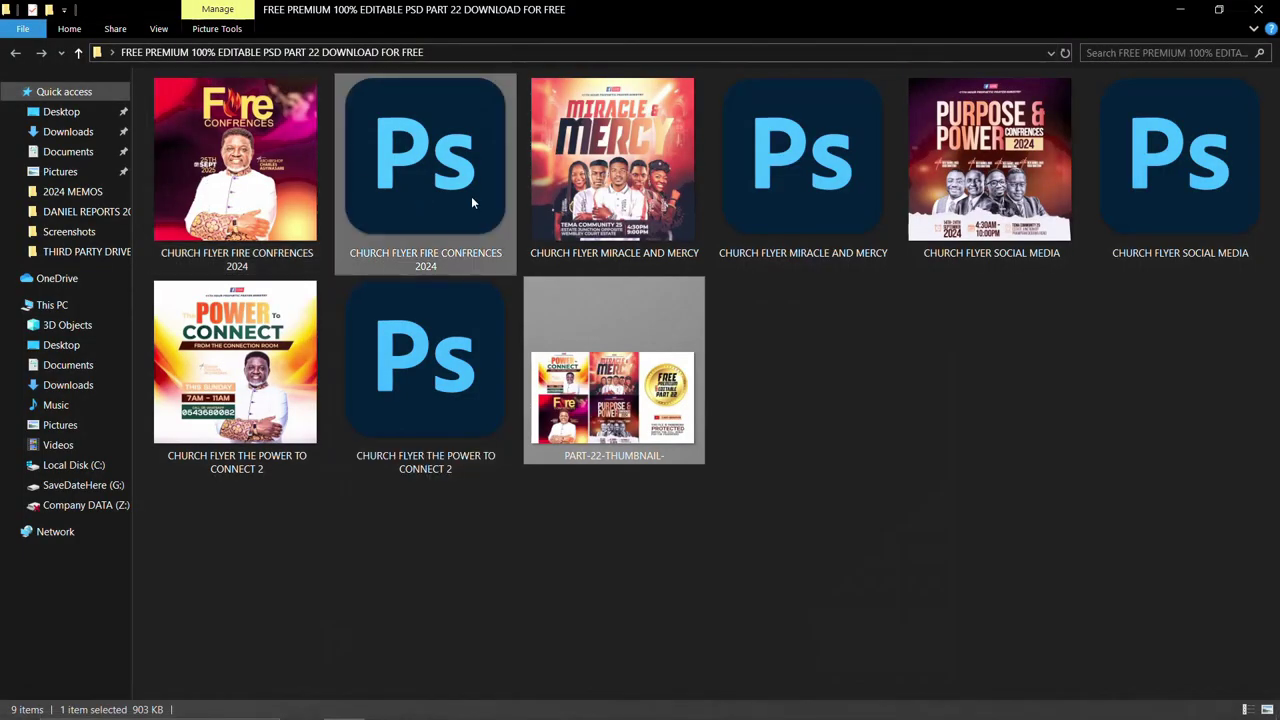
double_click(394, 173)
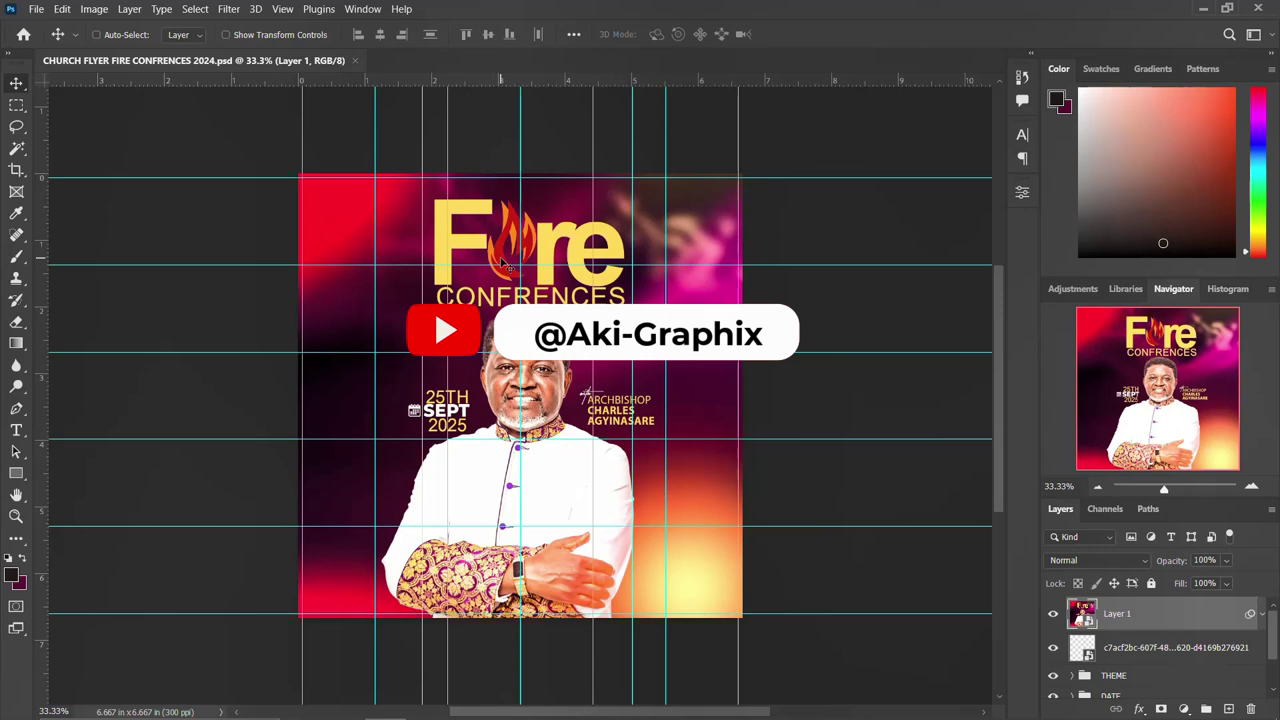
Hide Layer 1 and the lower-right glow layer, and expand the THEME group's layers
scroll(503, 262, "up", 2)
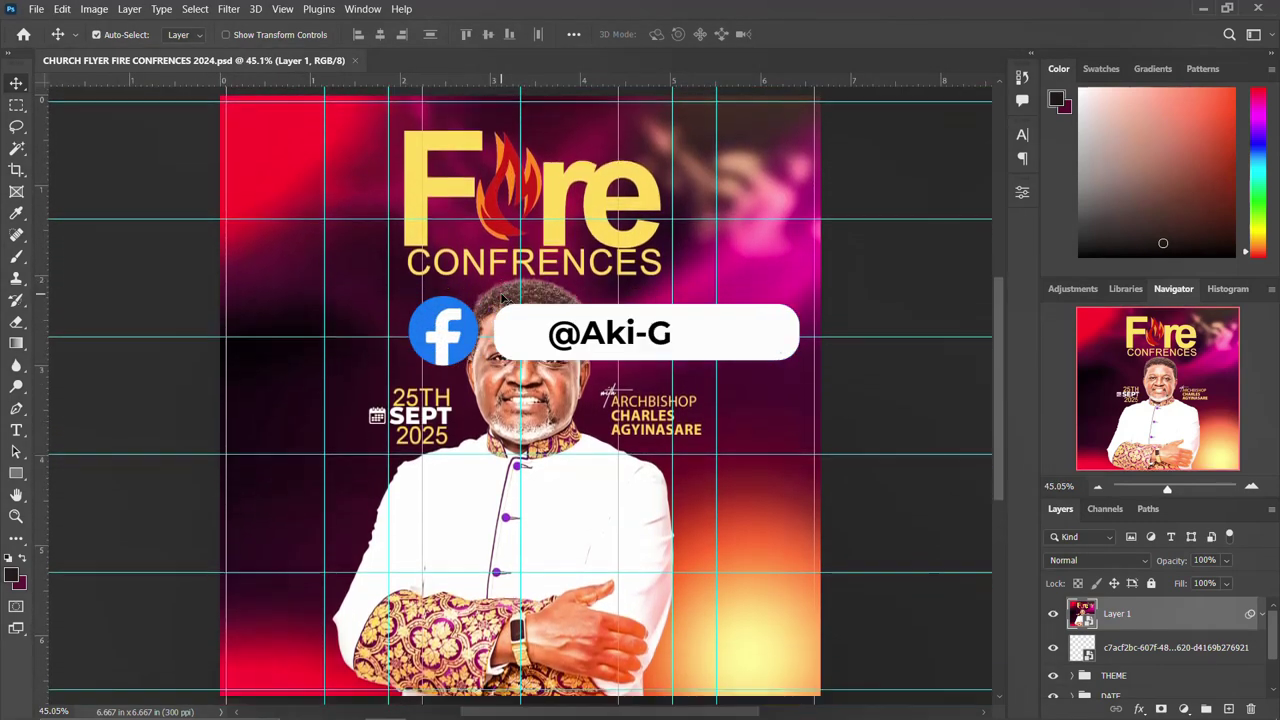
scroll(503, 297, "down", 1)
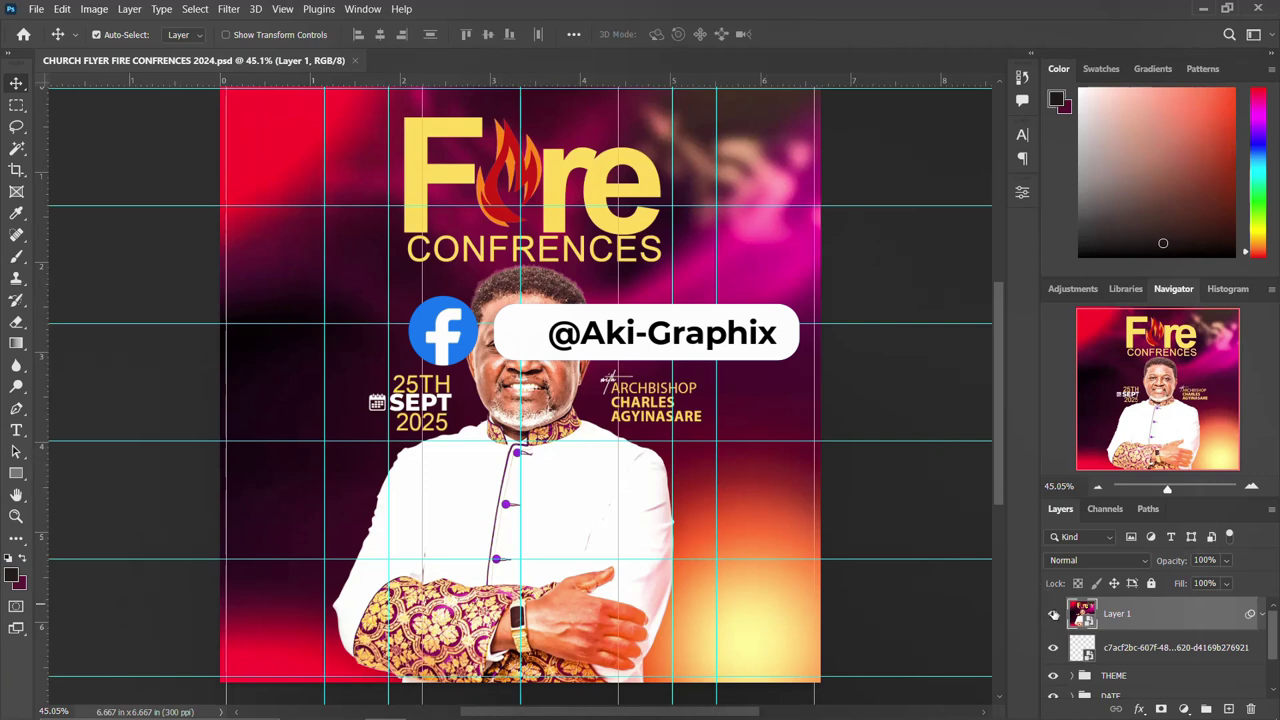
left_click(1053, 614)
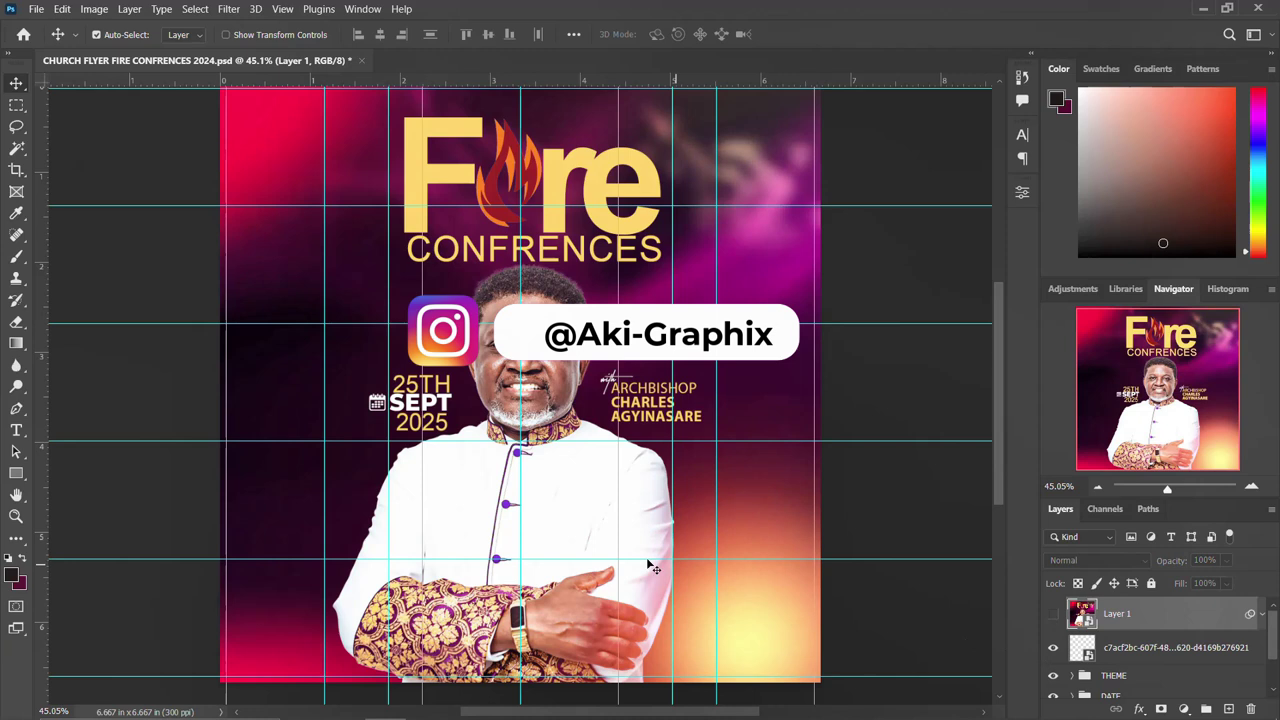
left_click(1053, 648)
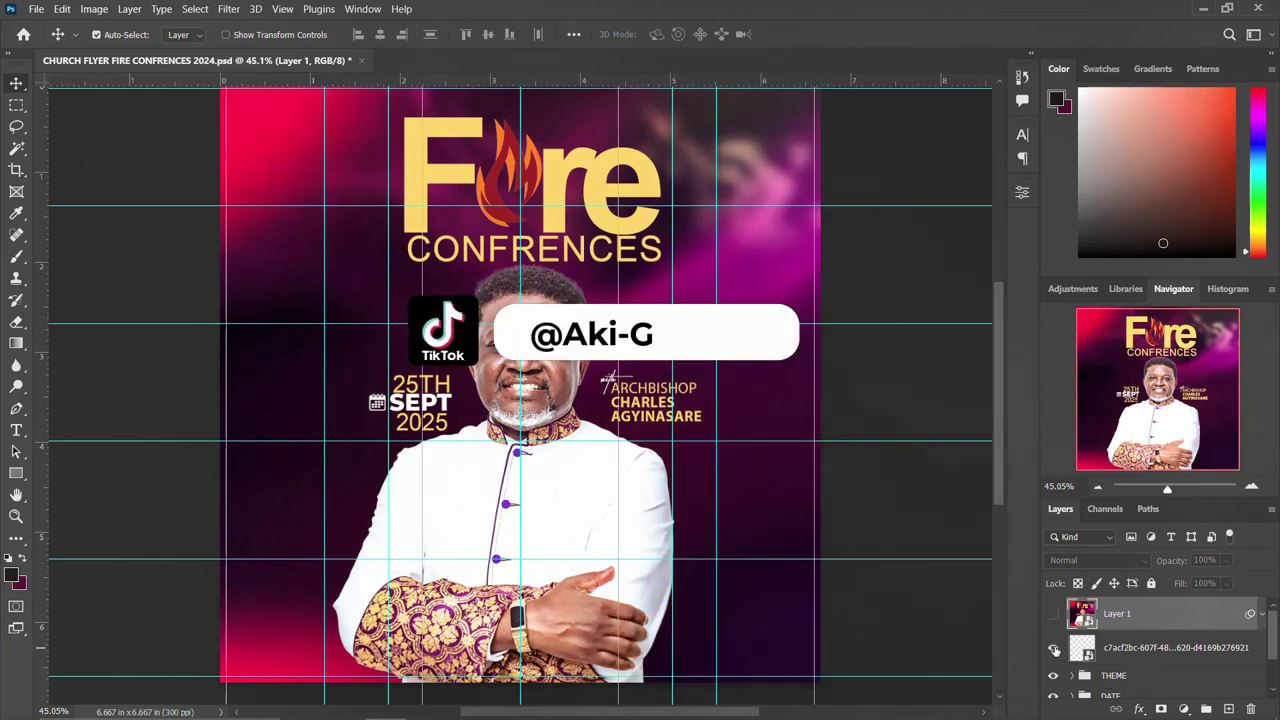
left_click(1052, 648)
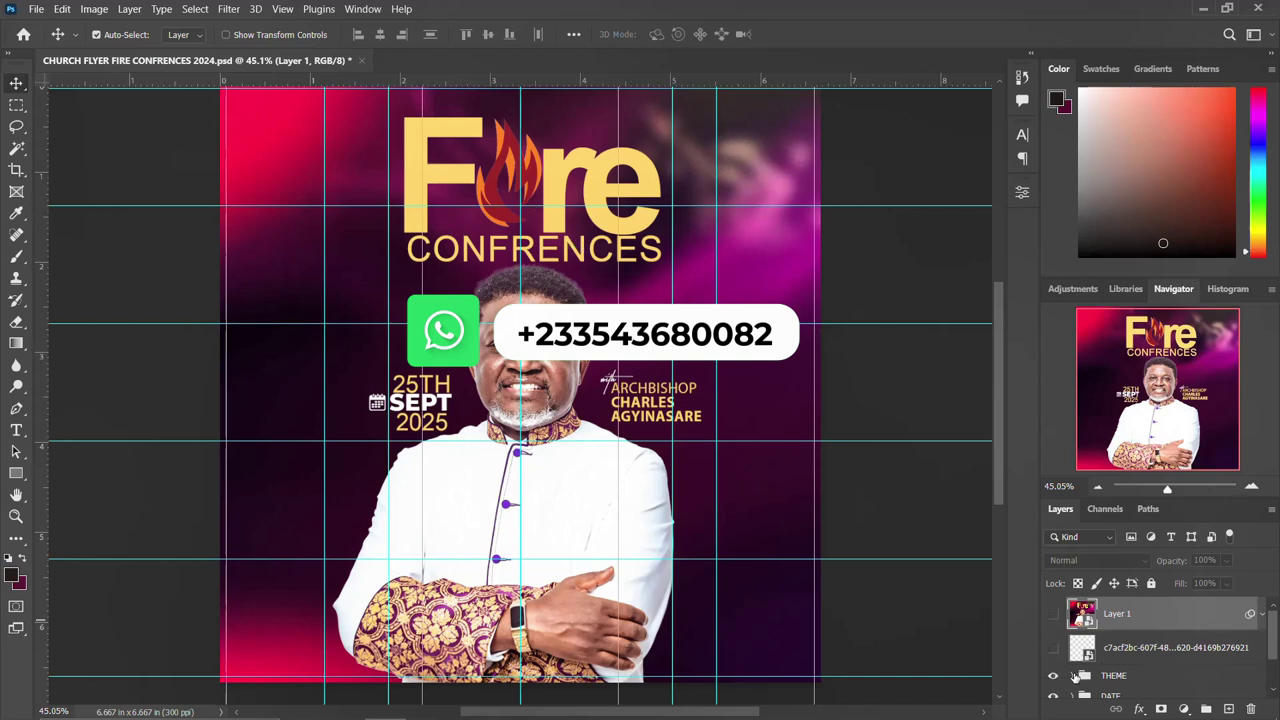
left_click(1073, 678)
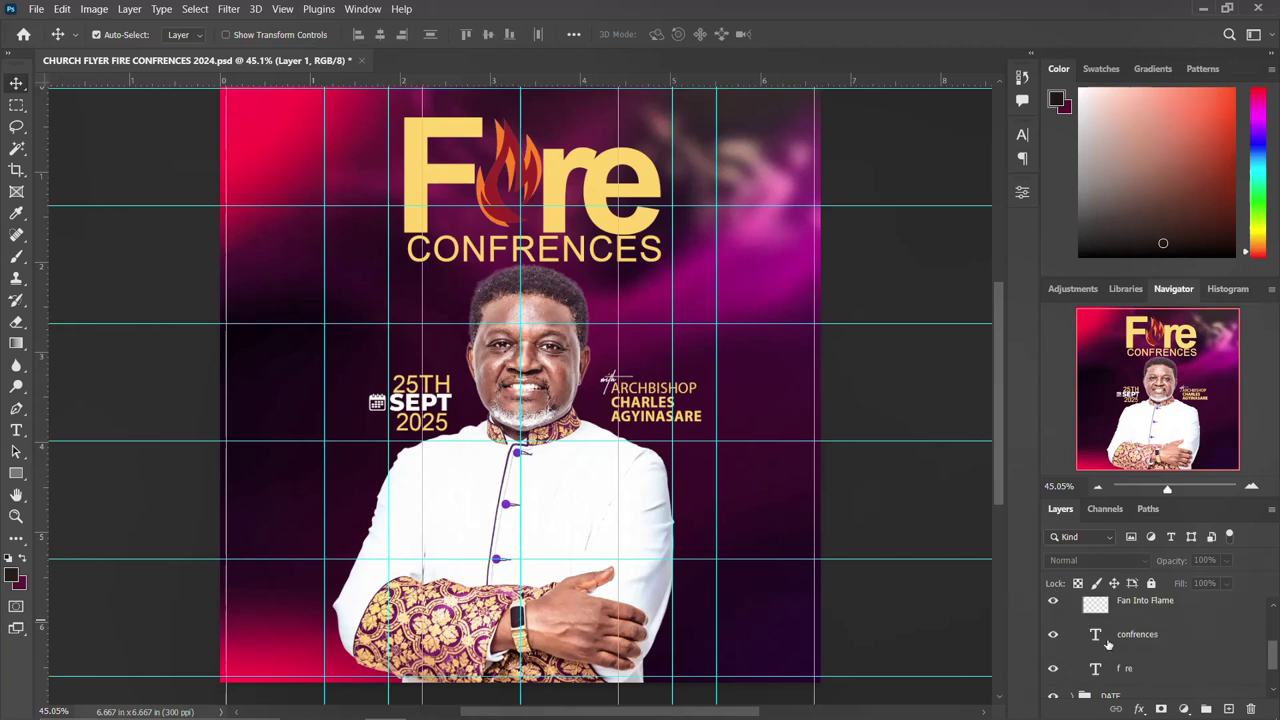
Toggle the Fan Into Flame graphic and the CONFRENCES text off and back on
left_click(1120, 668)
scroll(1160, 640, "up", 1)
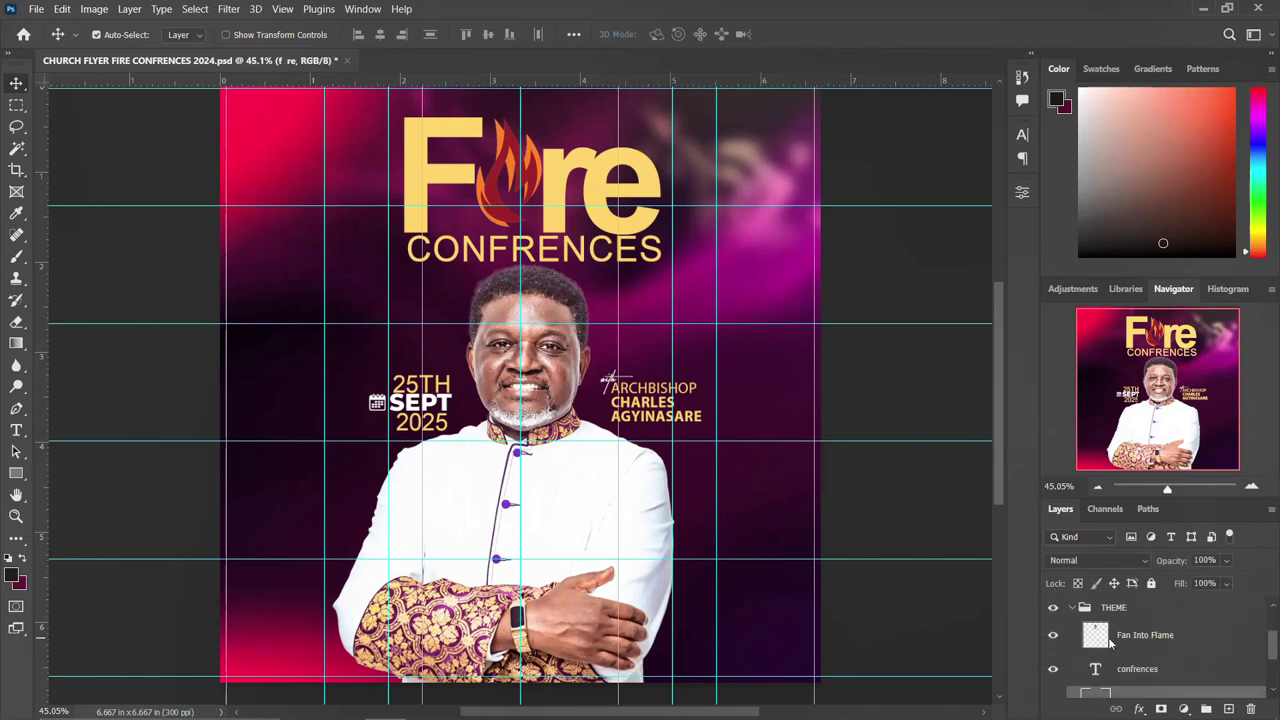
left_click(1172, 640)
left_click(1052, 636)
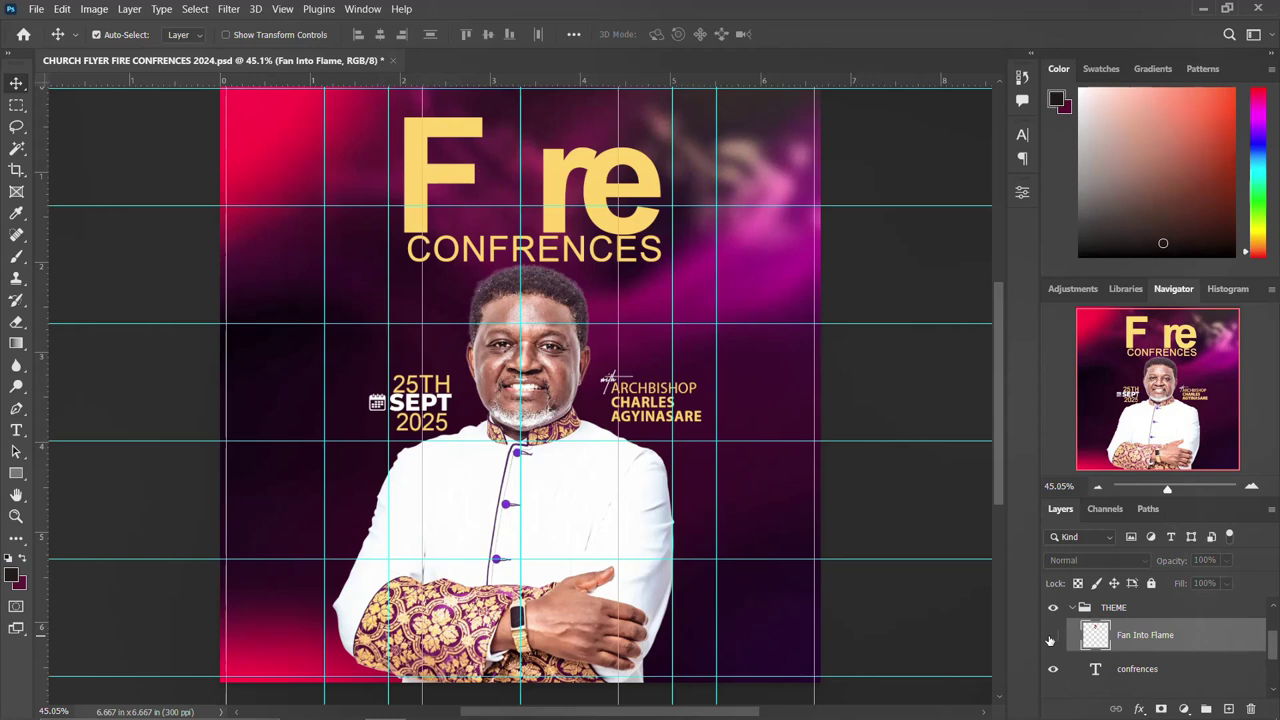
left_click(1052, 636)
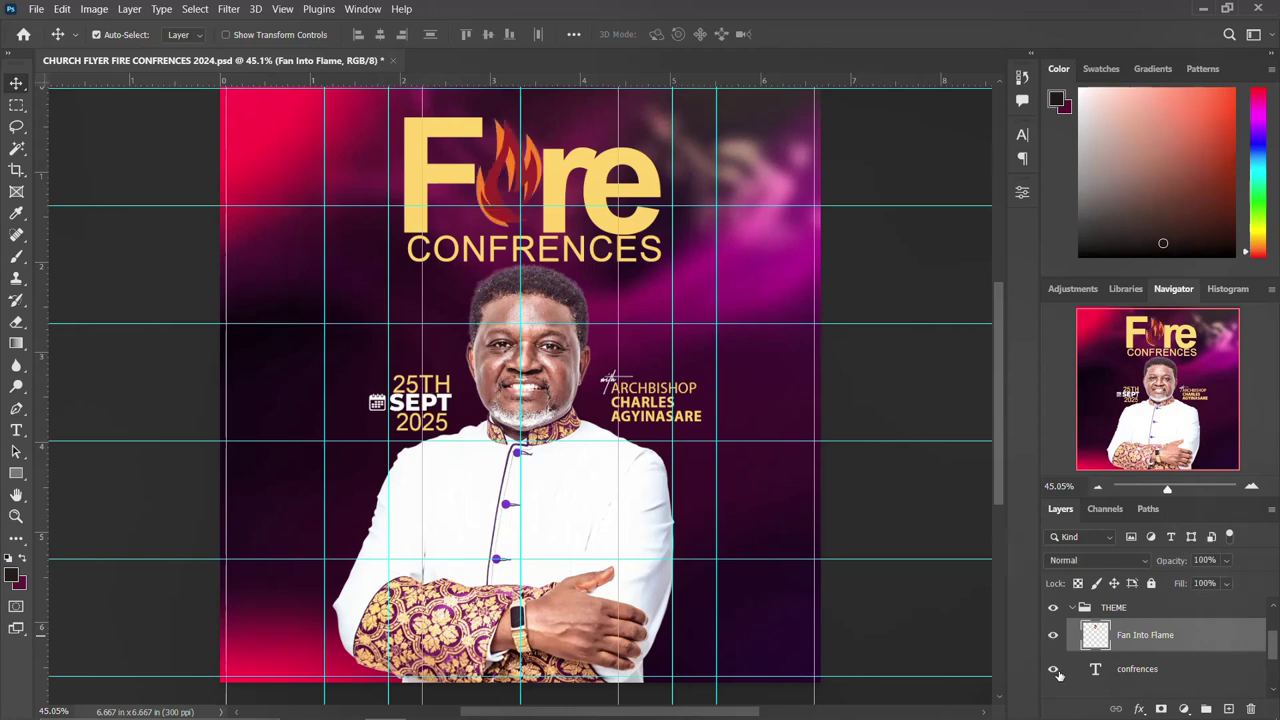
left_click(1053, 669)
Check the fonts: CONFRENCES Arial Regular 28.3 pt, f re Arial Bold 126.8 pt; collapse THEME
left_click(1022, 134)
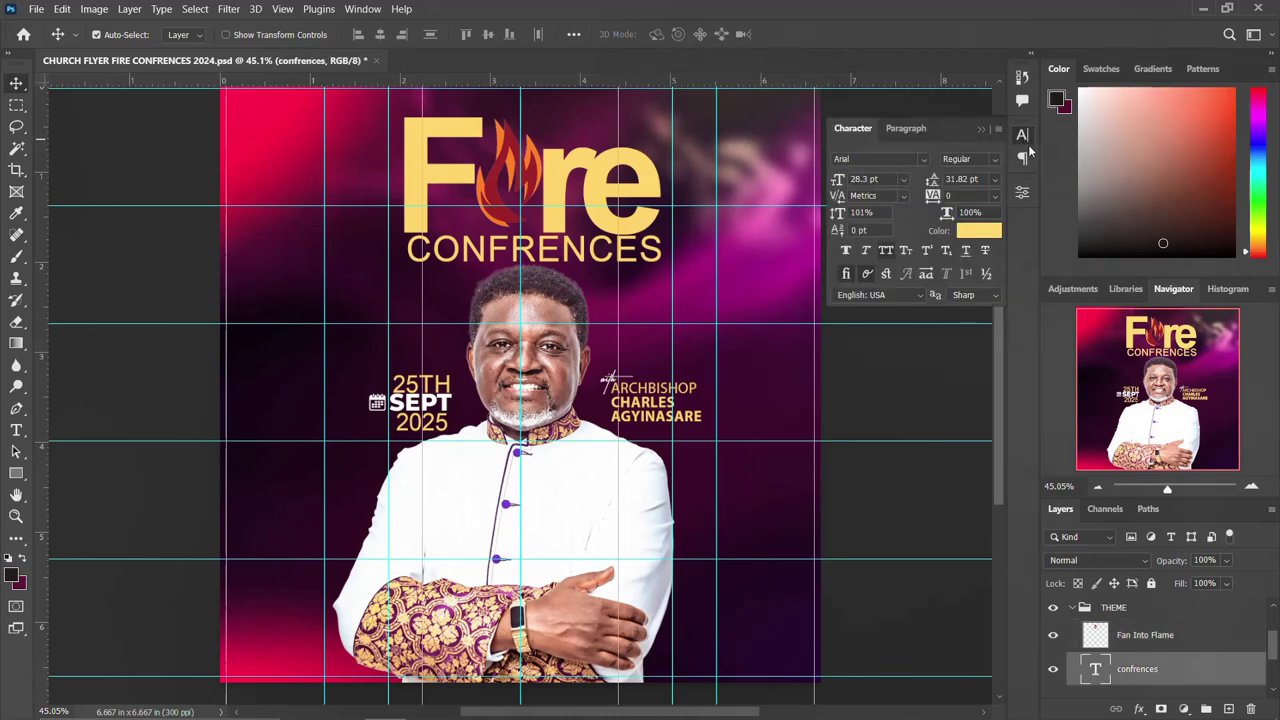
left_click(1038, 234)
scroll(1125, 645, "down", 1)
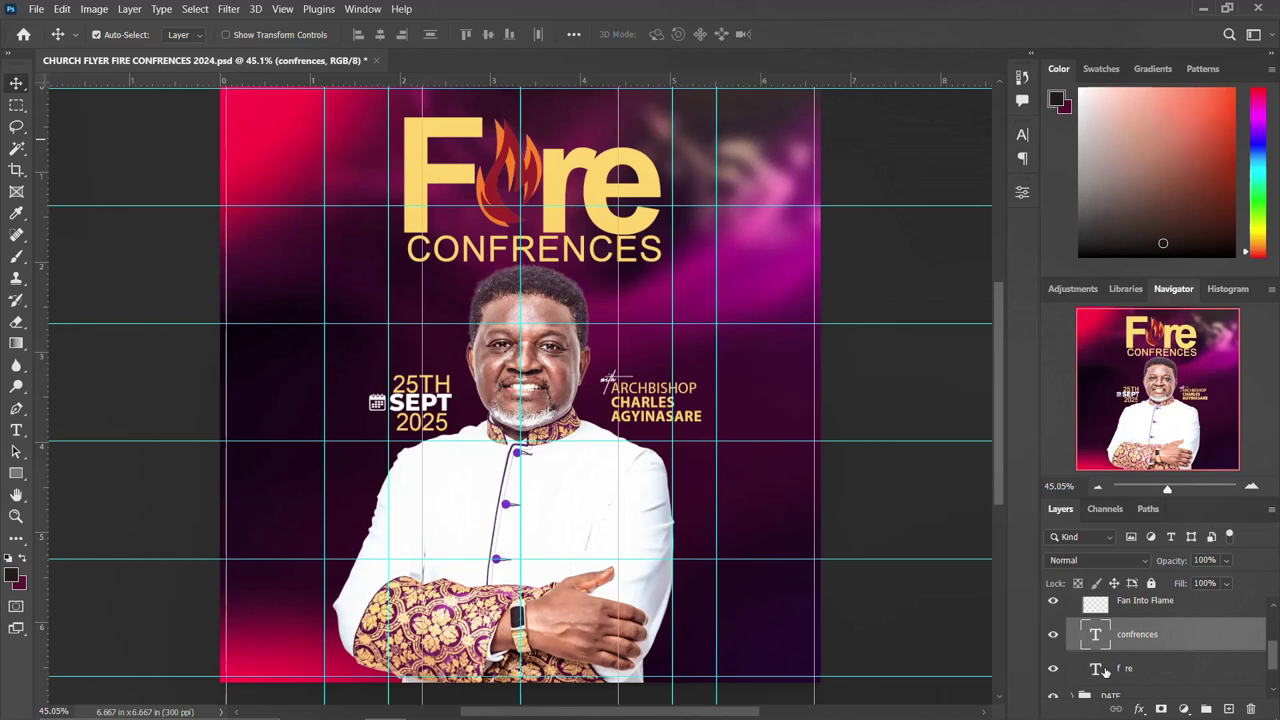
key("alt+bracketleft")
left_click(1023, 138)
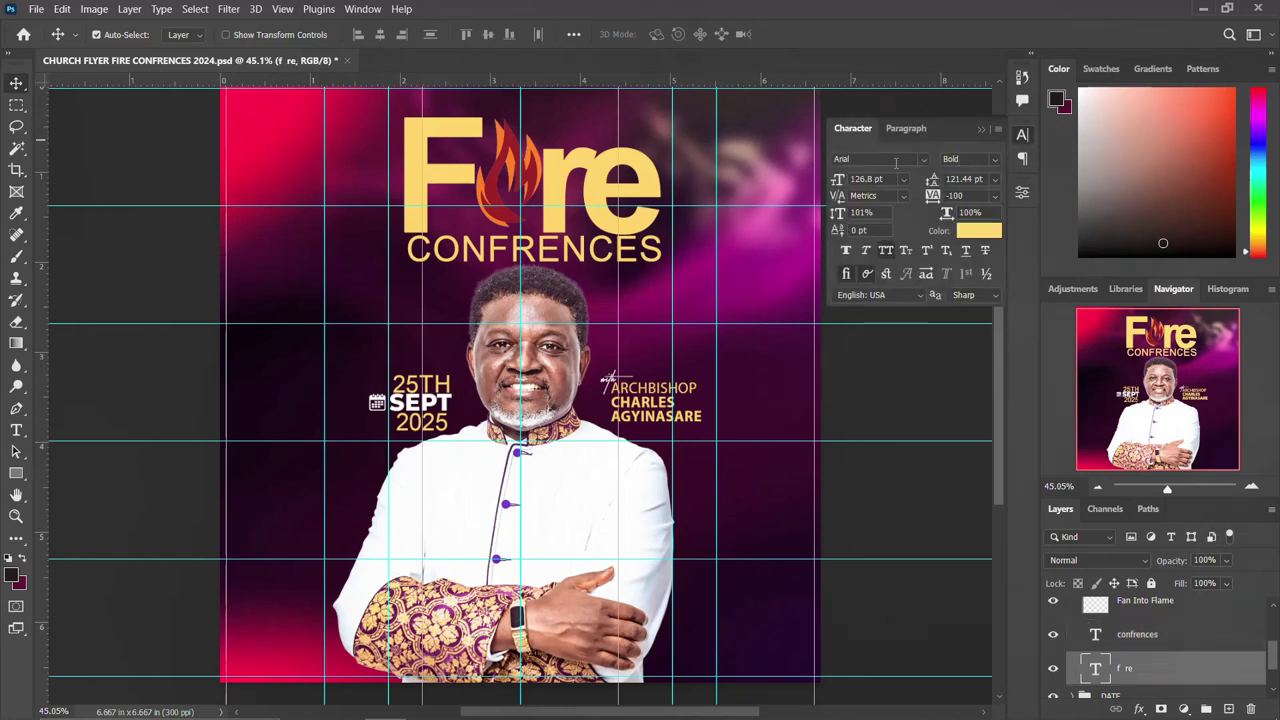
left_click(1022, 134)
scroll(1140, 630, "up", 1)
scroll(1147, 615, "up", 1)
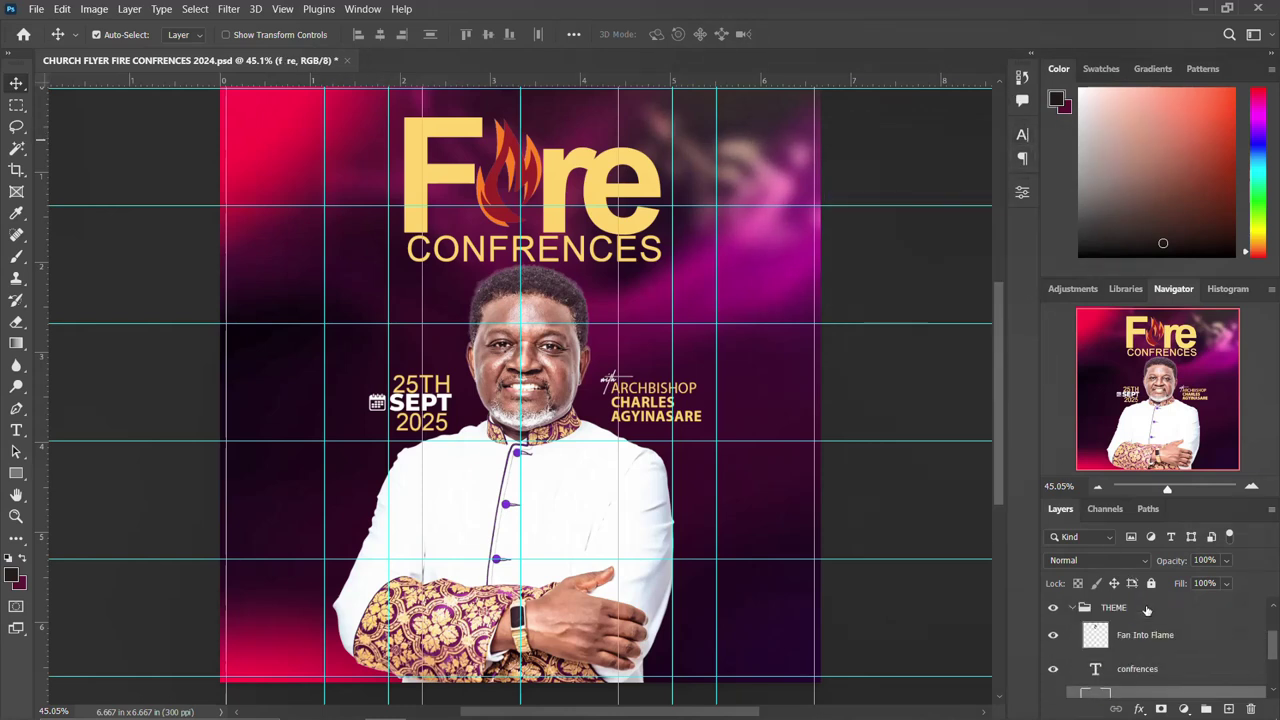
left_click(1082, 608)
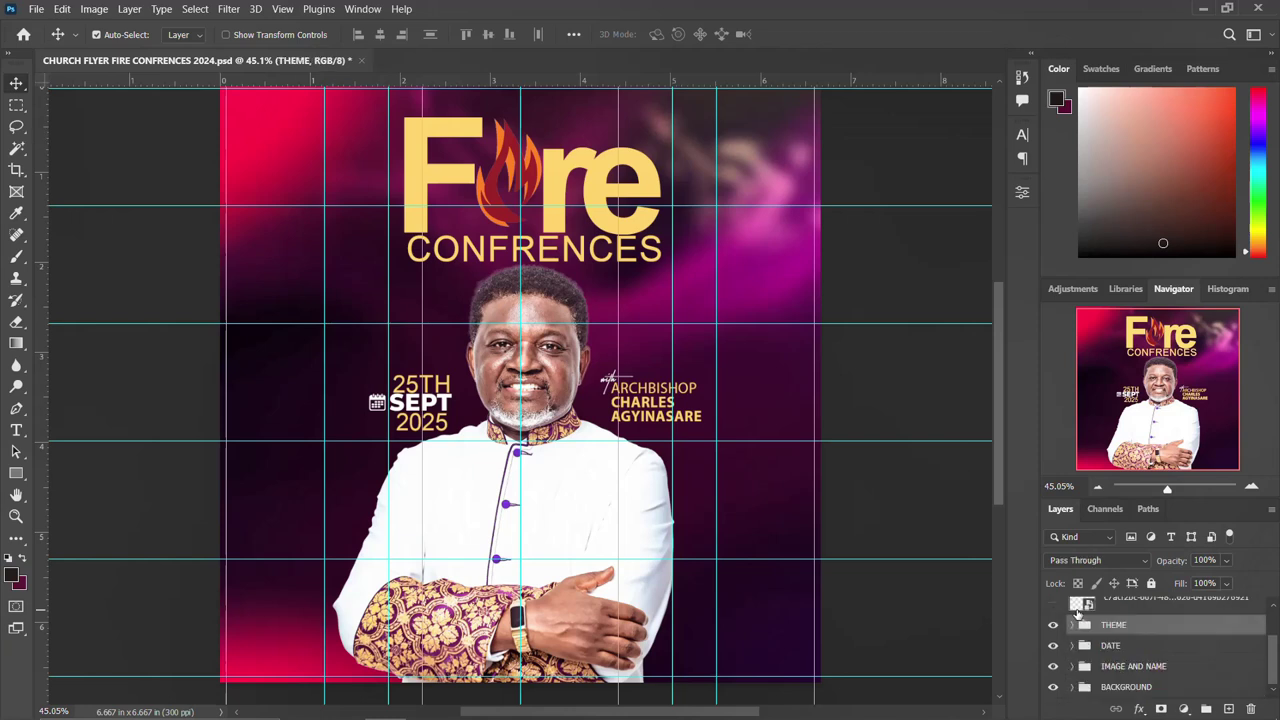
Hide the THEME group and toggle the DATE and IMAGE AND NAME groups off and on
left_click(1052, 625)
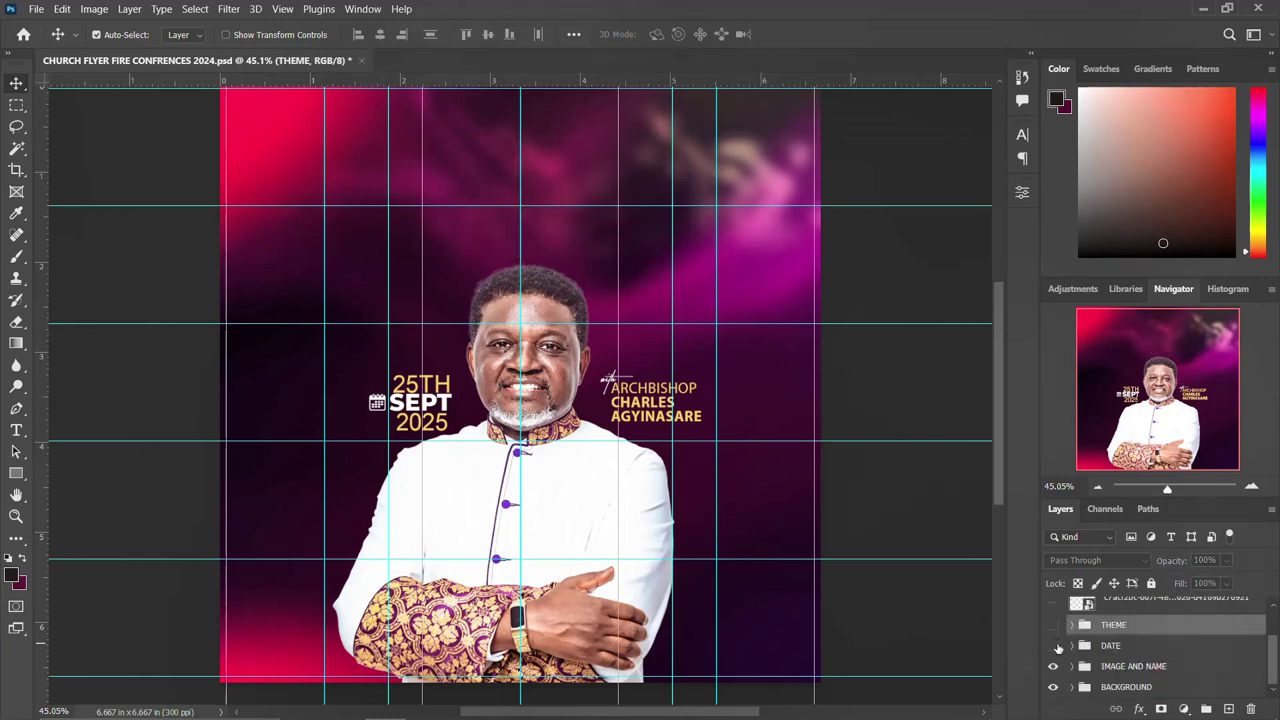
left_click(1056, 646)
left_click(1053, 646)
left_click(1052, 670)
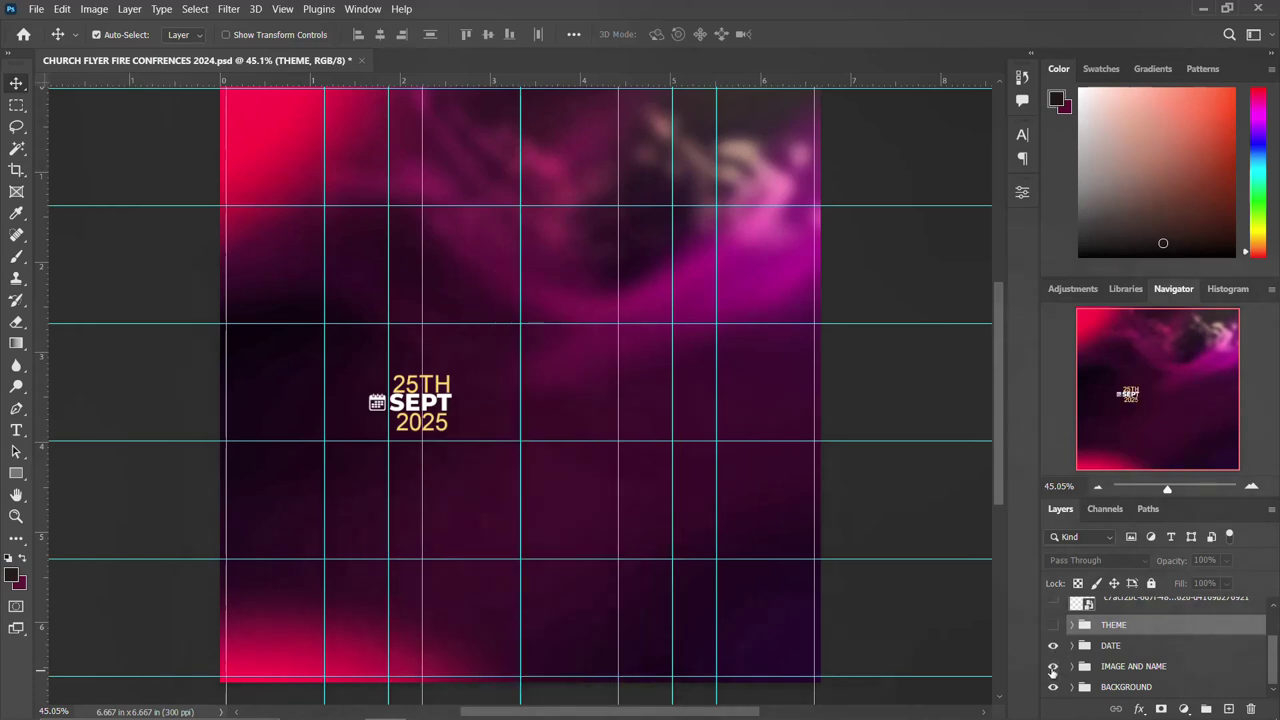
left_click(1053, 672)
Inspect the BACKGROUND group's BACKROUNDS and Blurred Dark Pink Background layers, then collapse it
left_click(1072, 688)
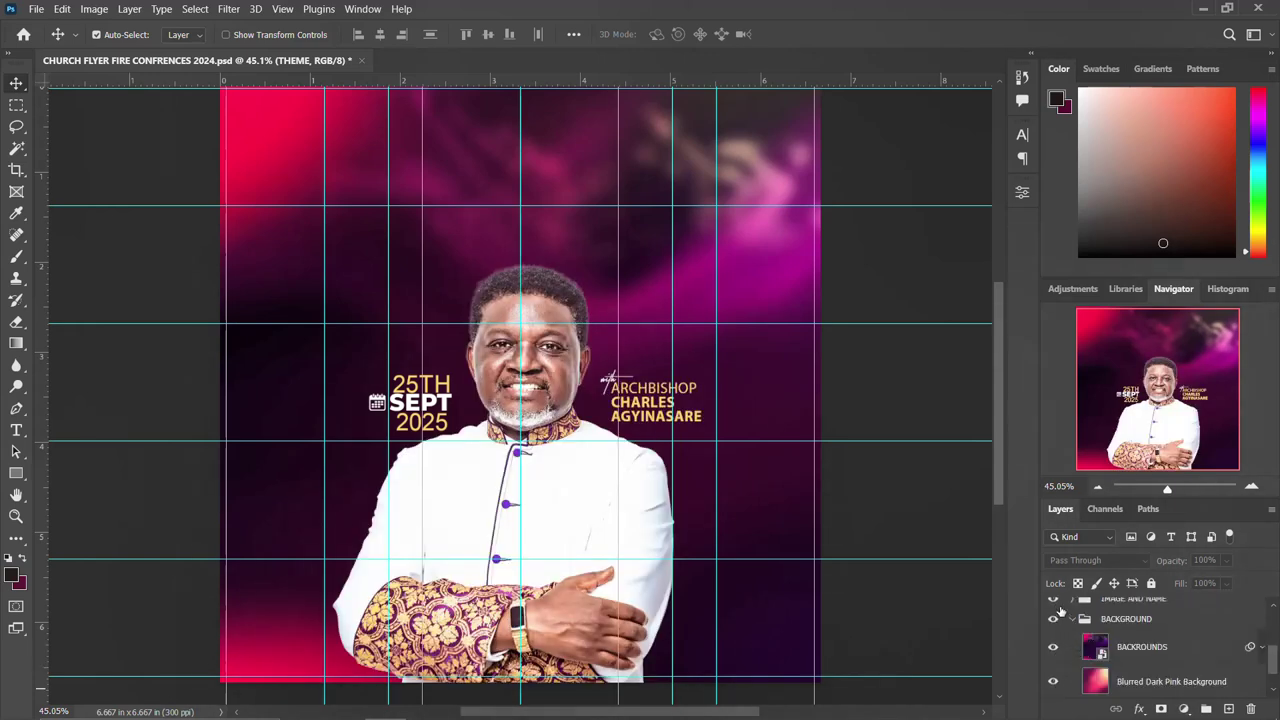
scroll(1060, 620, "up", 3)
left_click(1052, 645)
scroll(1120, 650, "down", 4)
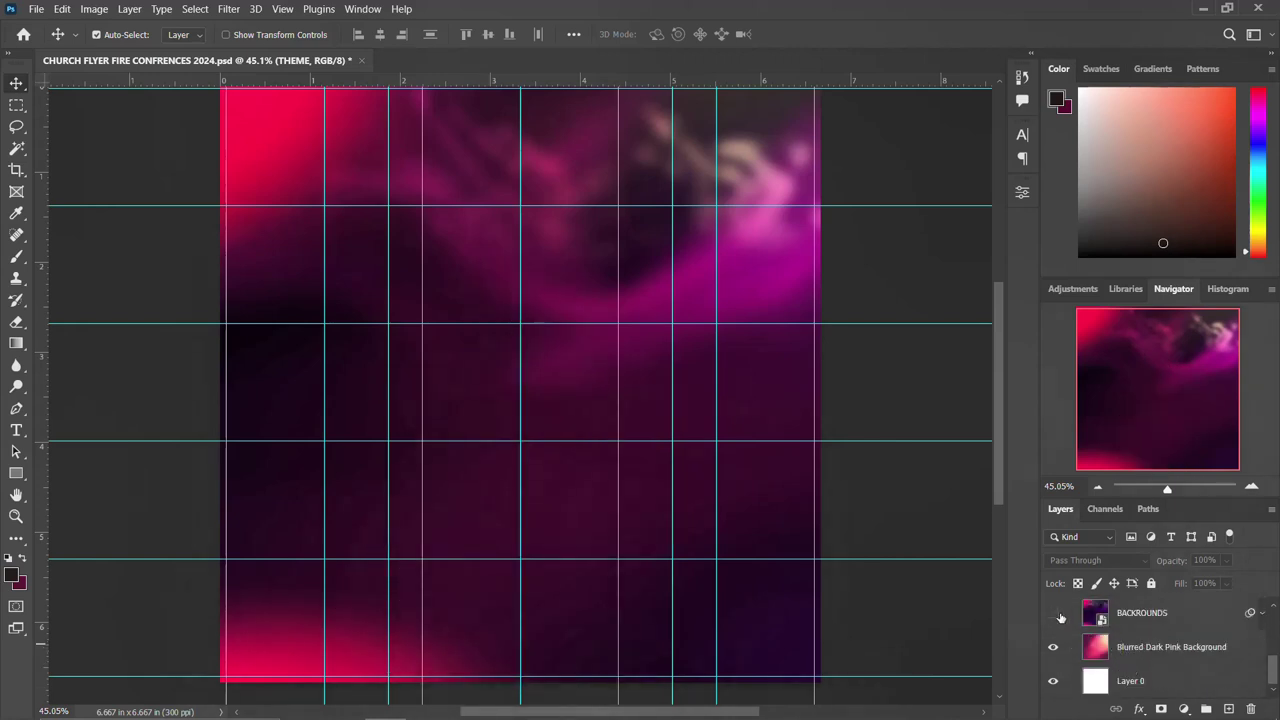
left_click(1052, 612)
left_click(1143, 649)
left_click(1145, 614)
left_click(1052, 616)
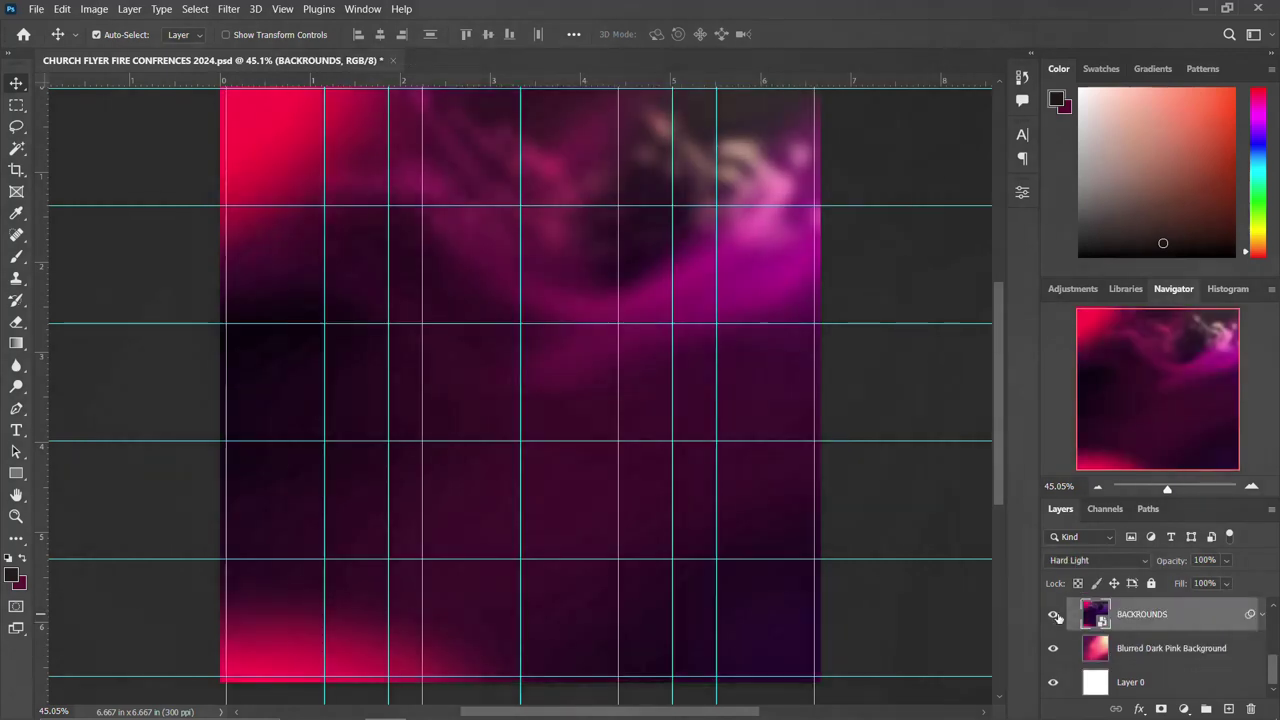
scroll(1060, 650, "up", 2)
scroll(1068, 690, "up", 1)
left_click(1071, 688)
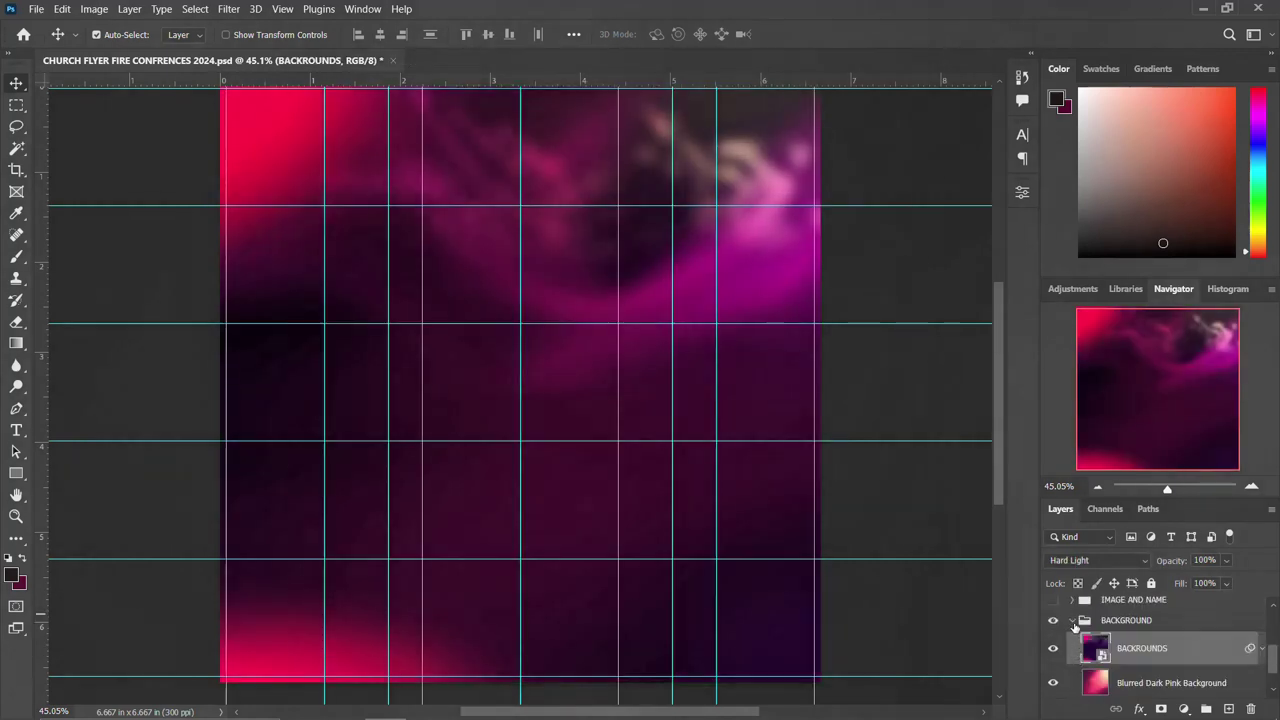
Turn all flyer groups and Layer 1's orange glow back on, revealing Layer 1's filters
left_click(1073, 628)
left_click(1052, 666)
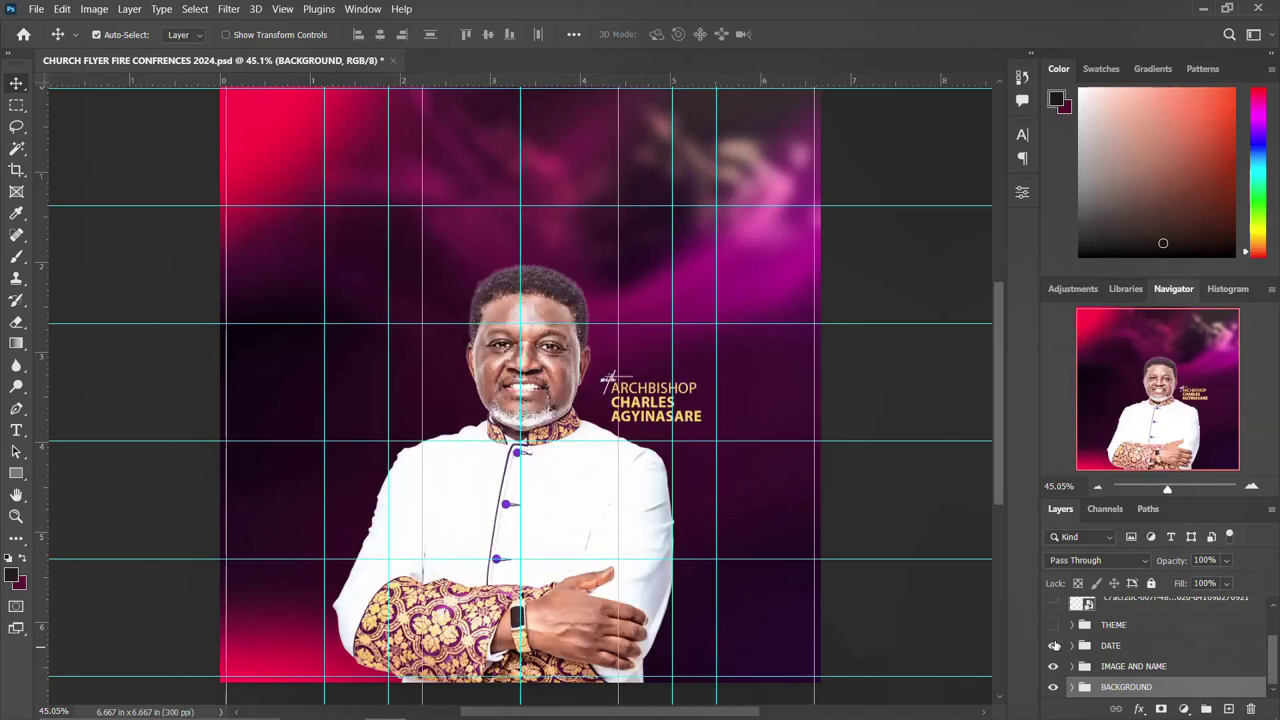
left_click(1052, 624)
left_click(1052, 600)
scroll(1068, 608, "up", 1)
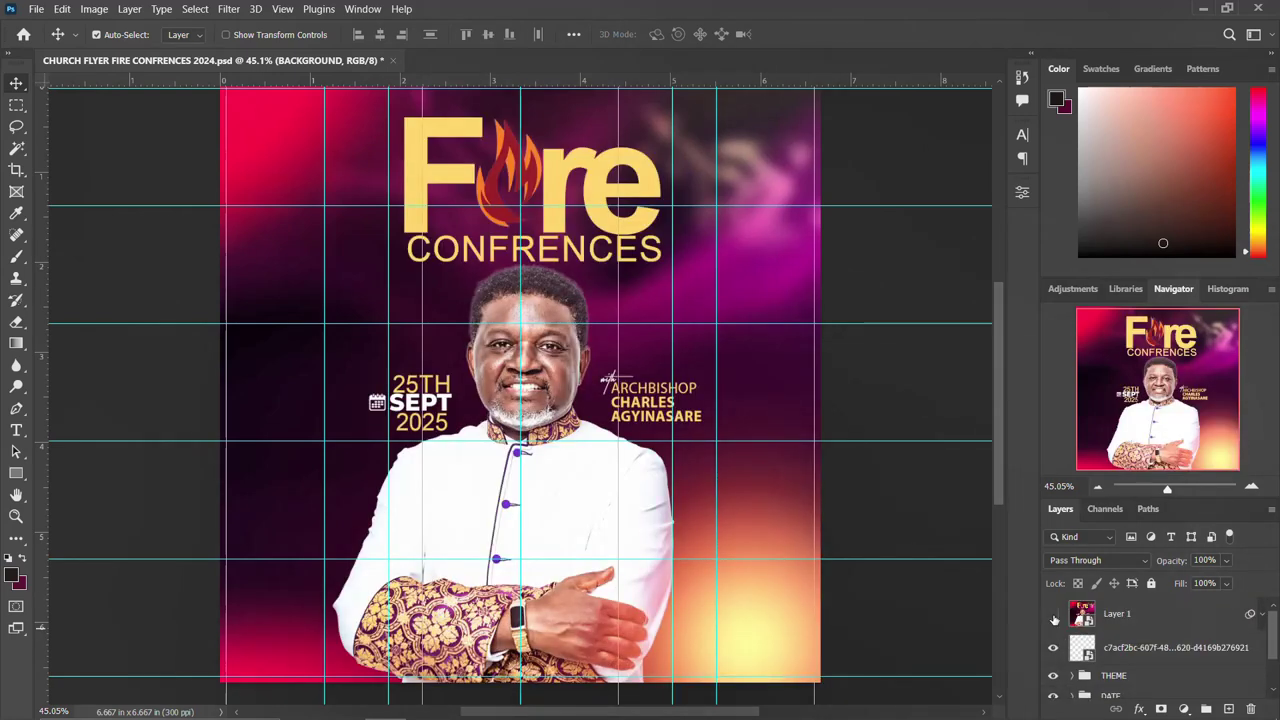
left_click(1052, 613)
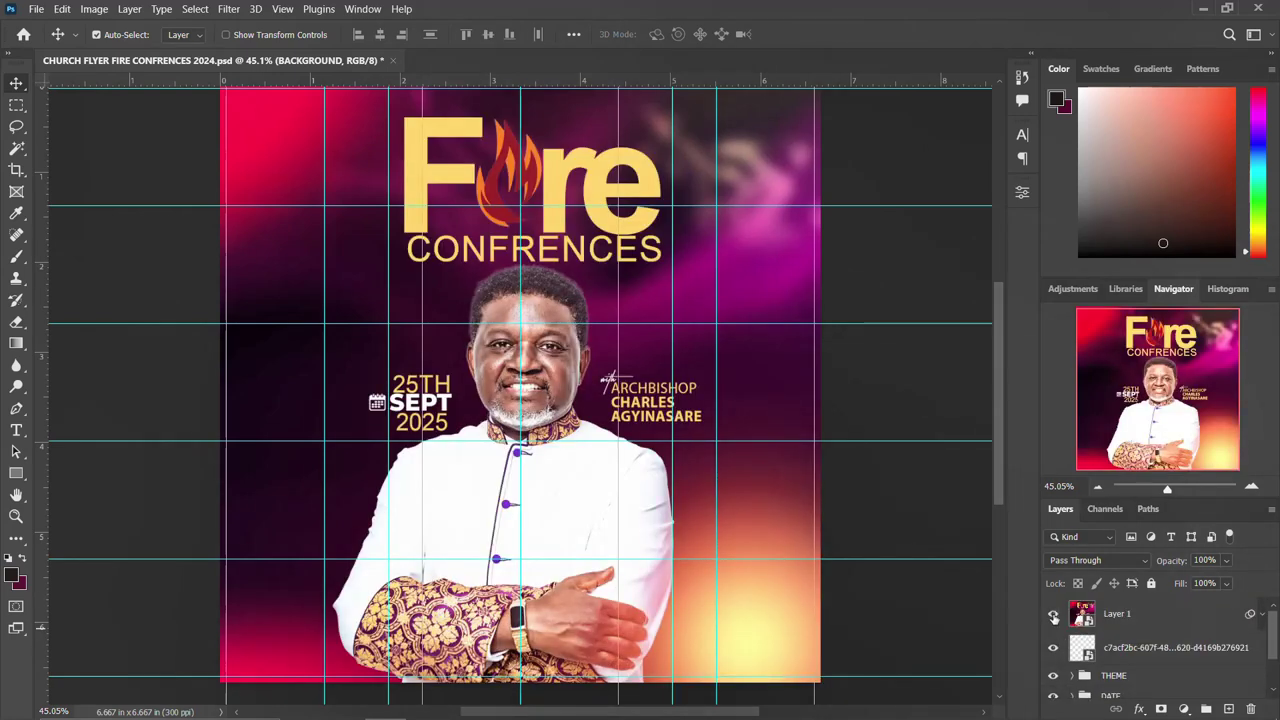
left_click(1126, 616)
left_click(1261, 615)
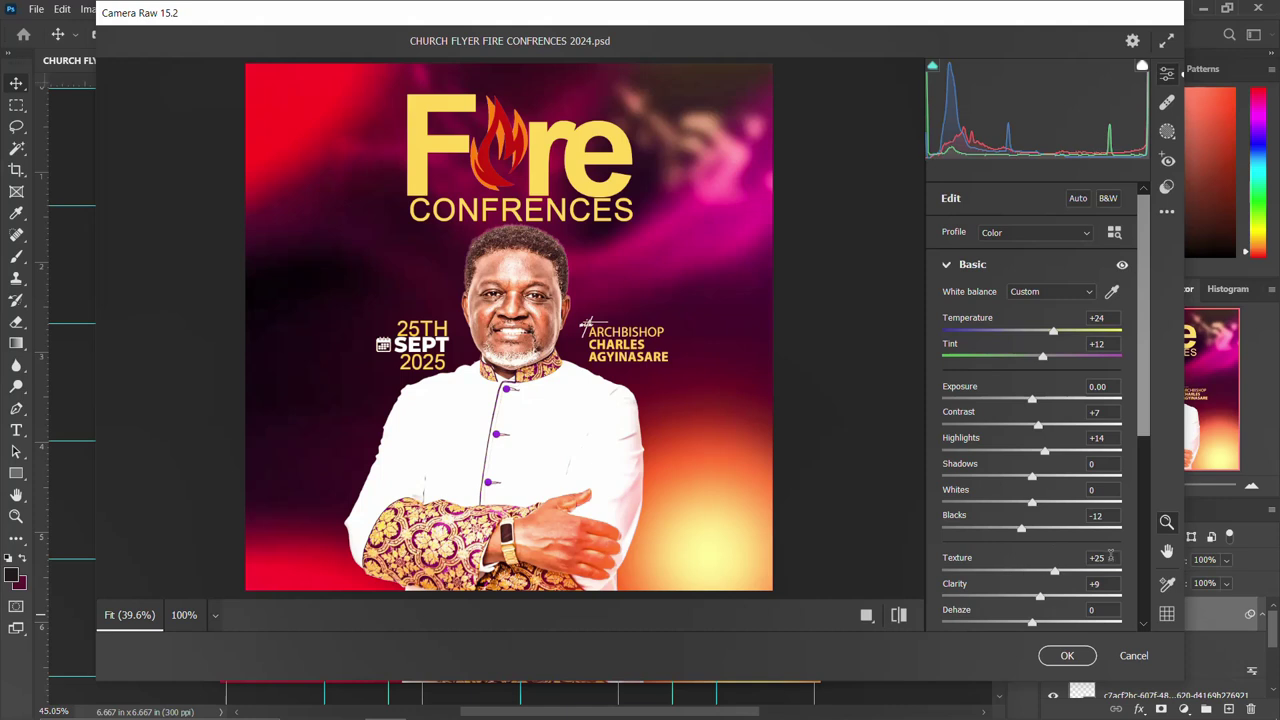
scroll(1106, 581, "down", 2)
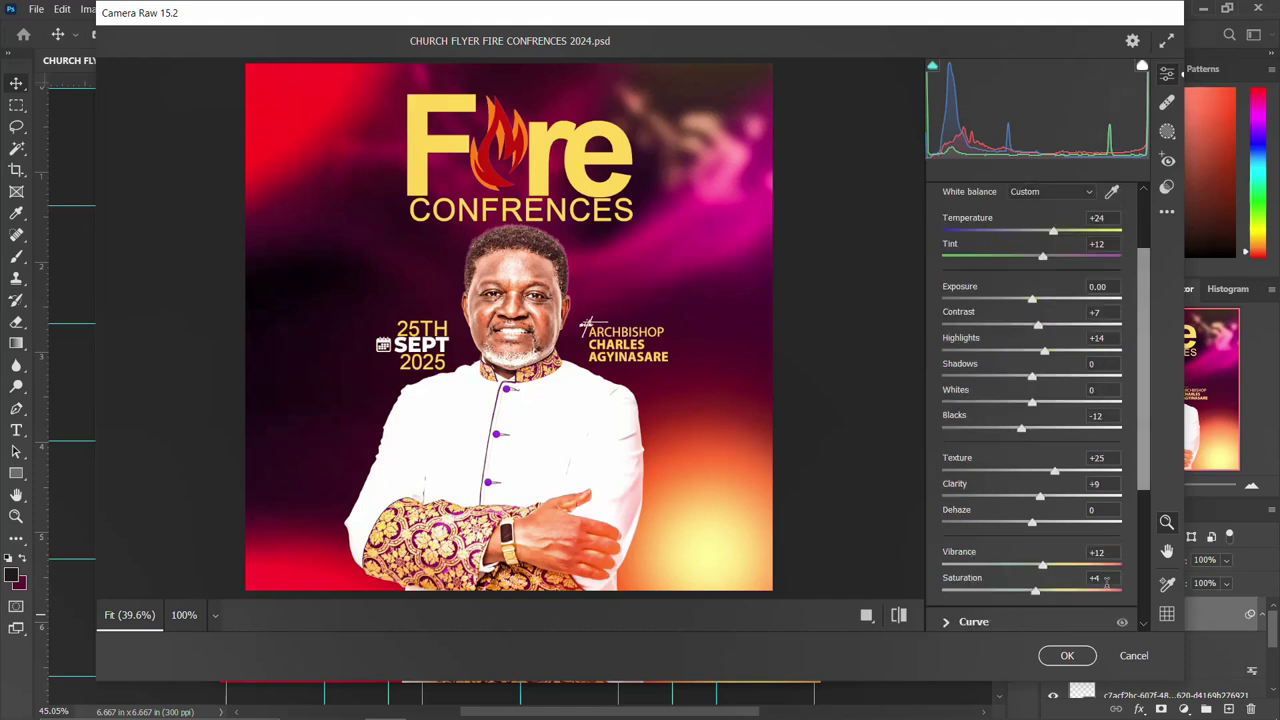
scroll(1106, 581, "down", 2)
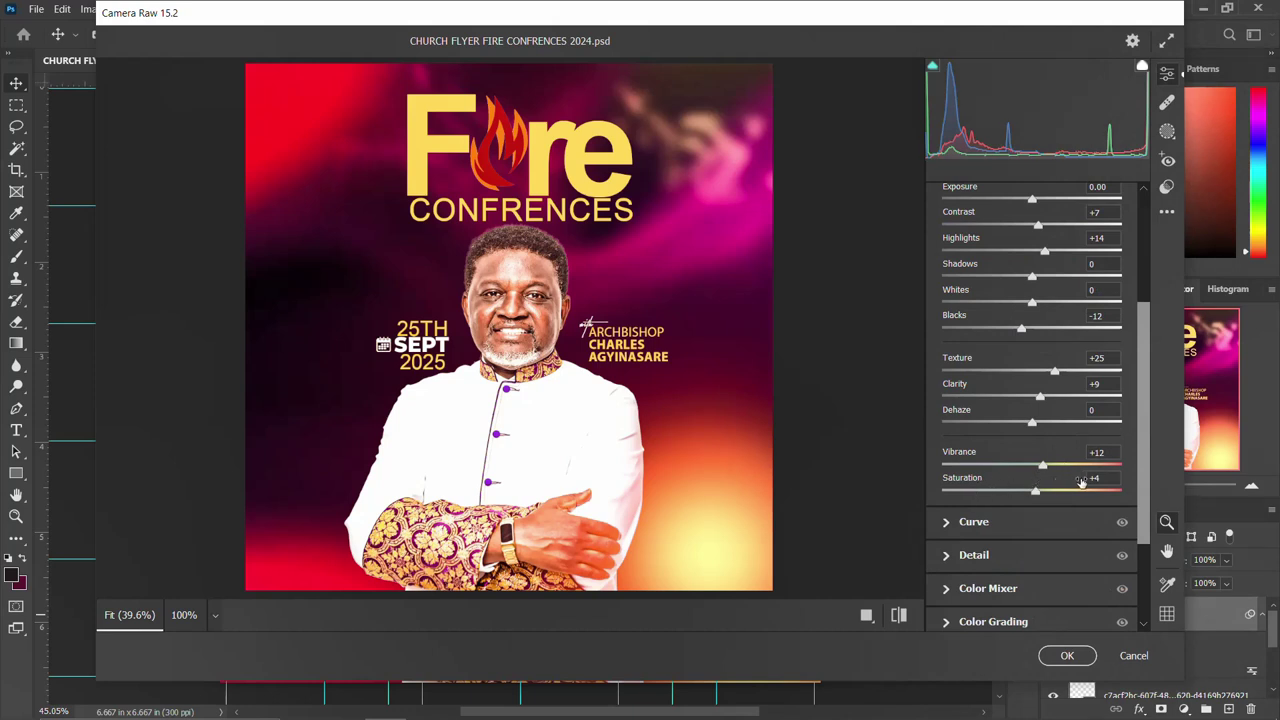
left_click(866, 616)
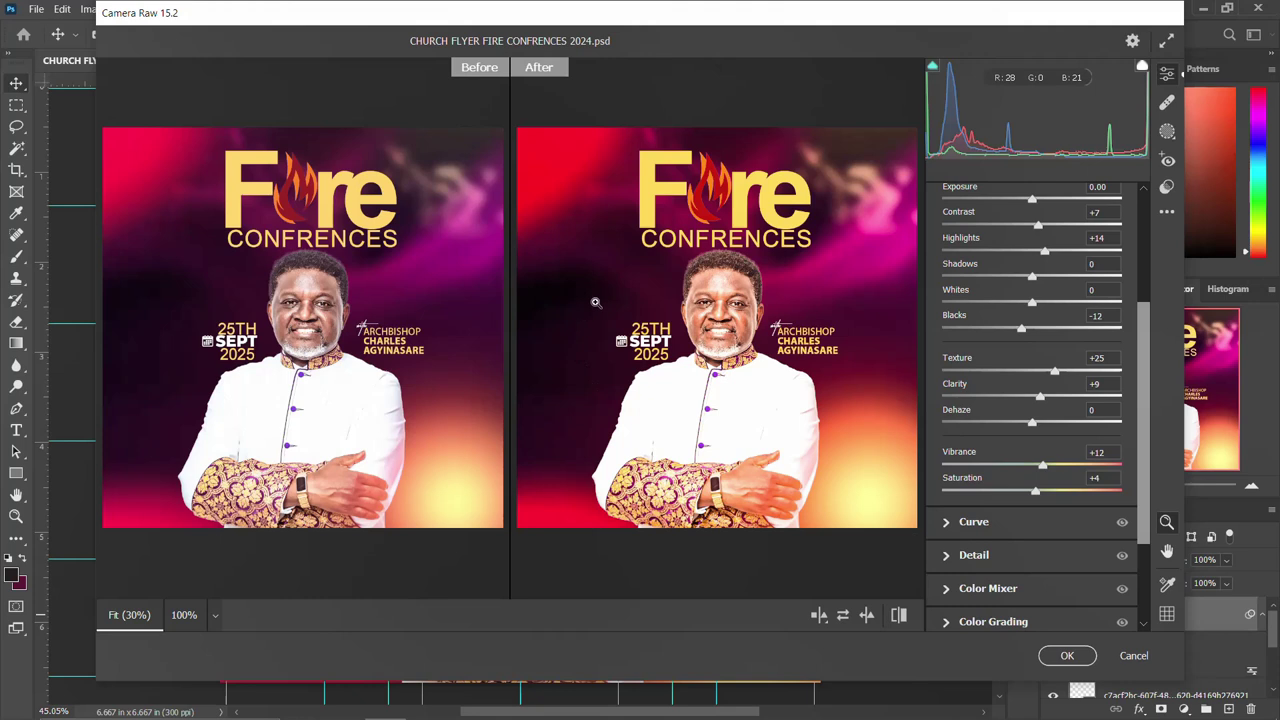
left_click(1067, 656)
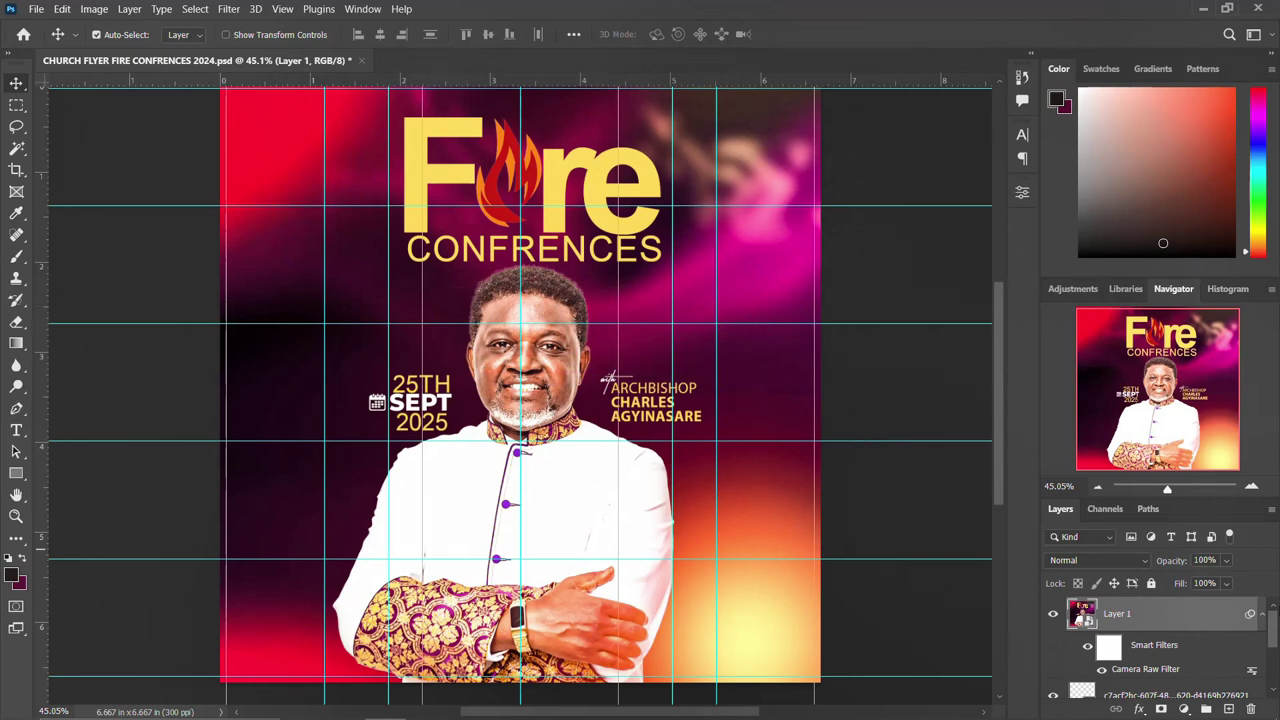
left_click(1260, 616)
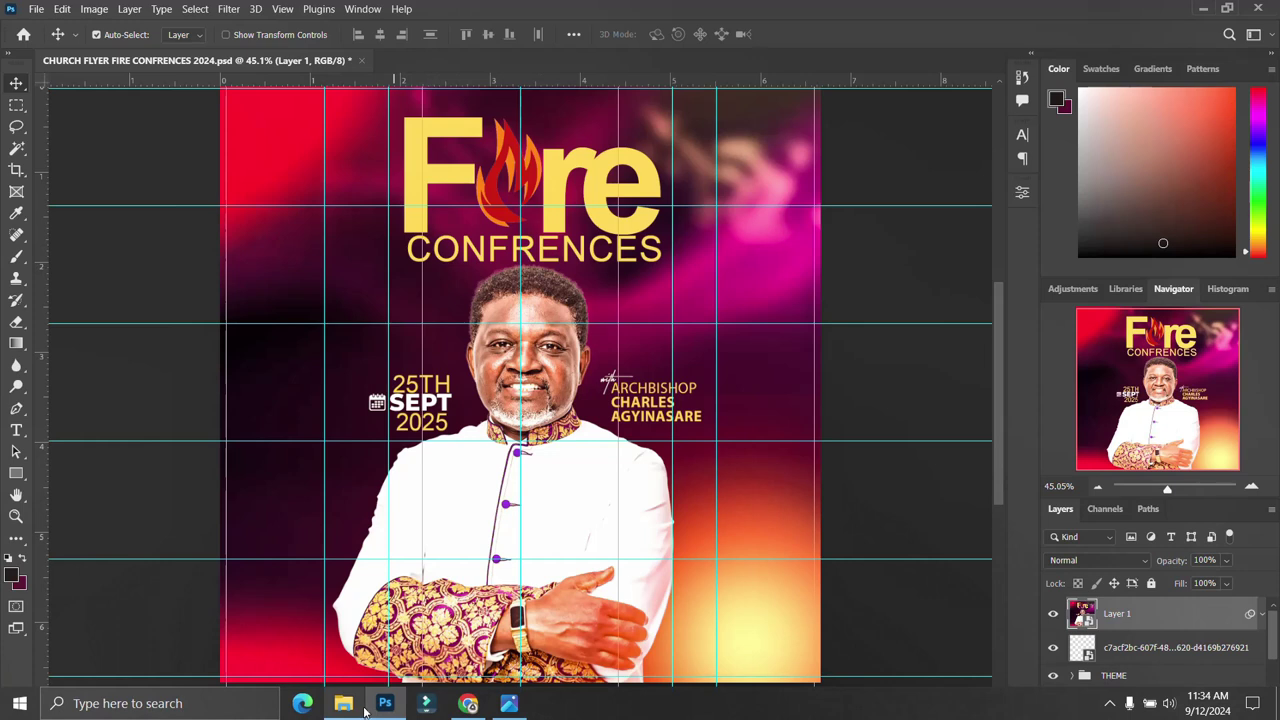
Open CHURCH FLYER MIRACLE AND MERCY.psd from the flyer folder in File Explorer
left_click(348, 700)
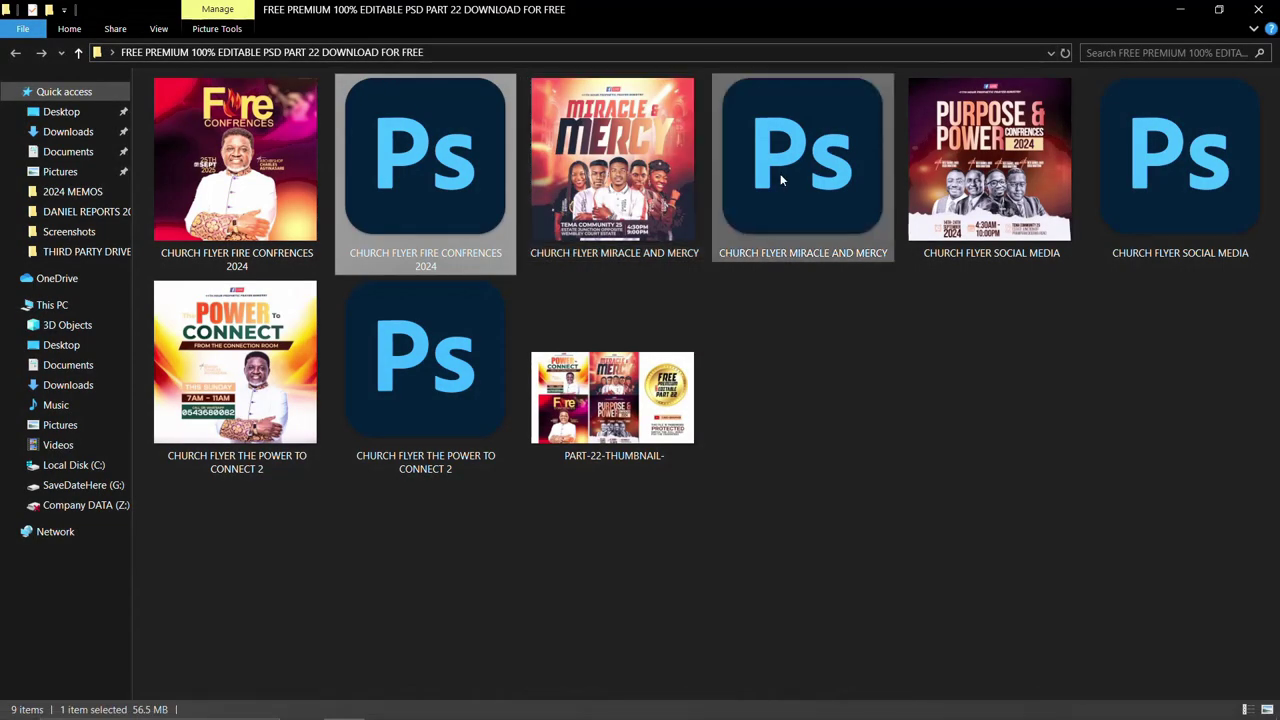
mouse_move(802, 160)
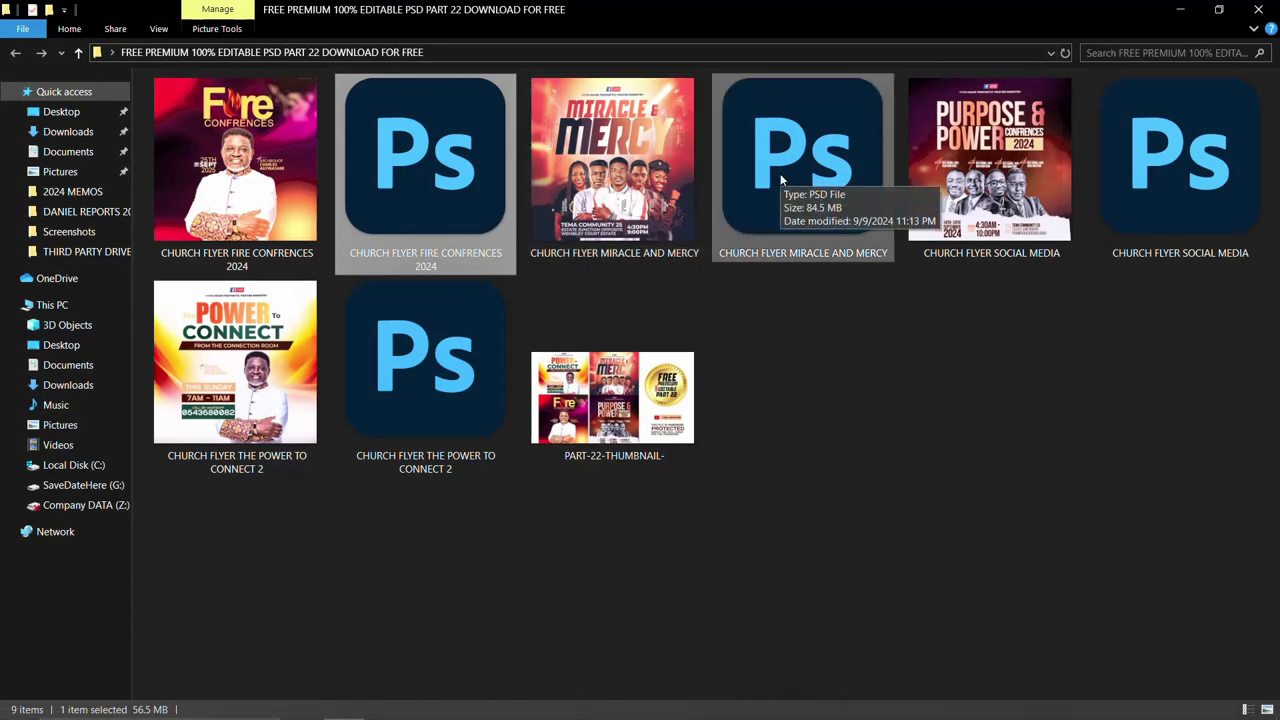
double_click(782, 176)
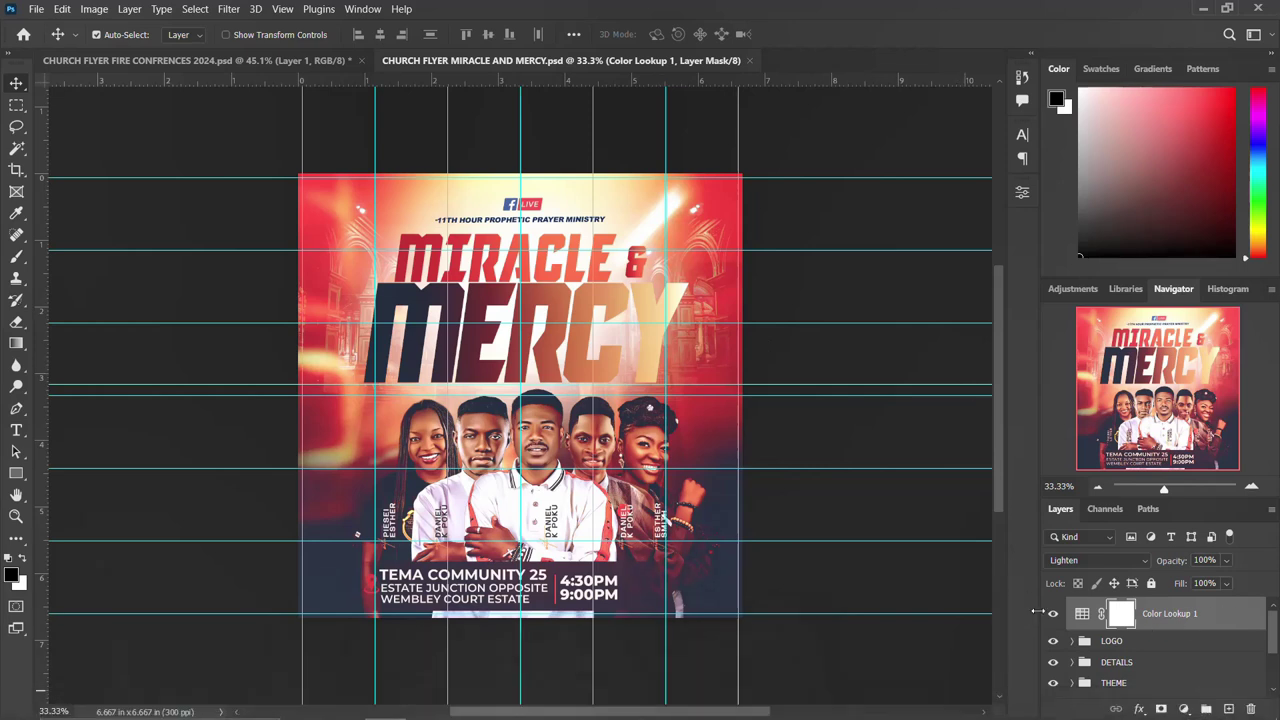
Hide the Color Lookup 1 grade and toggle the LOGO group off and on
left_click(1052, 614)
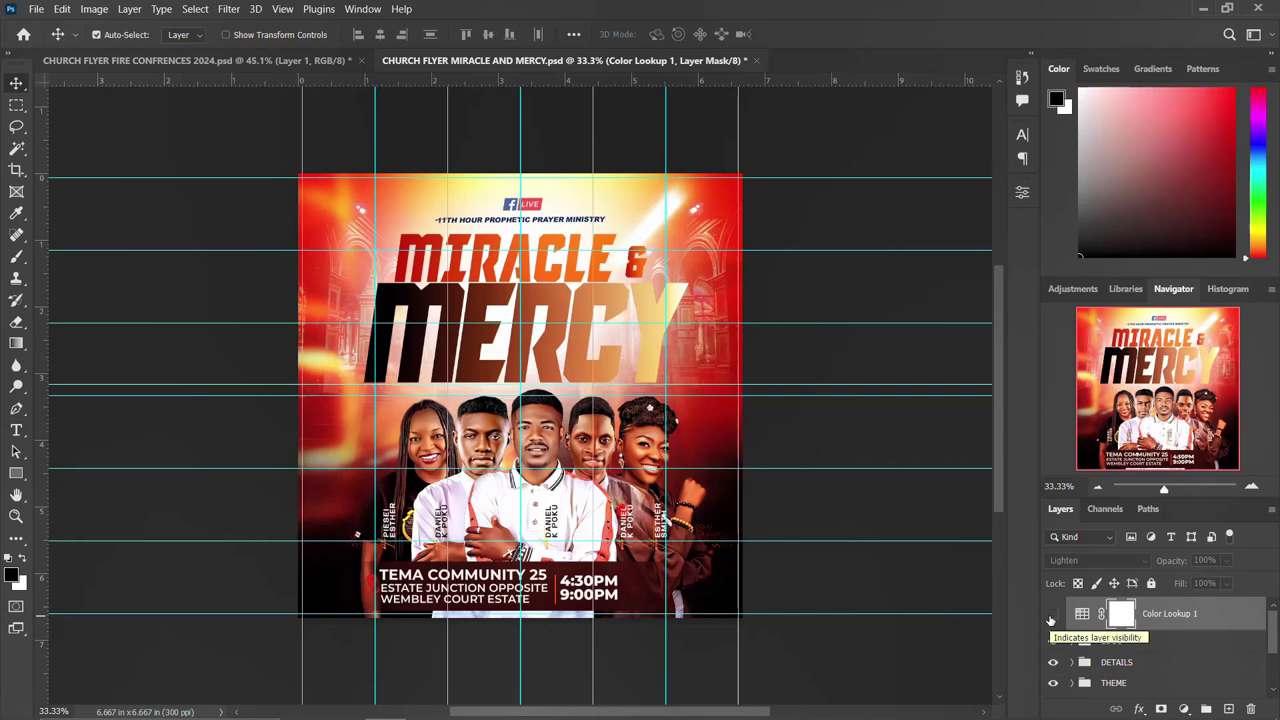
left_click(1052, 614)
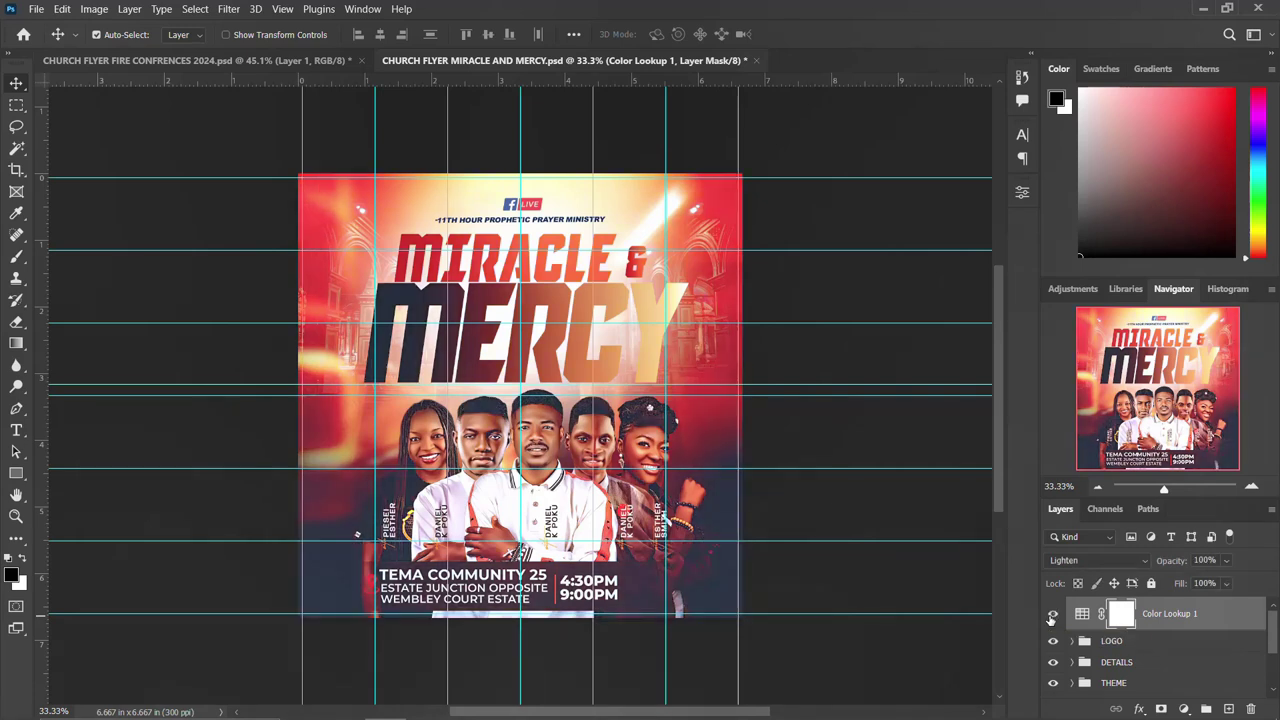
left_click(1052, 614)
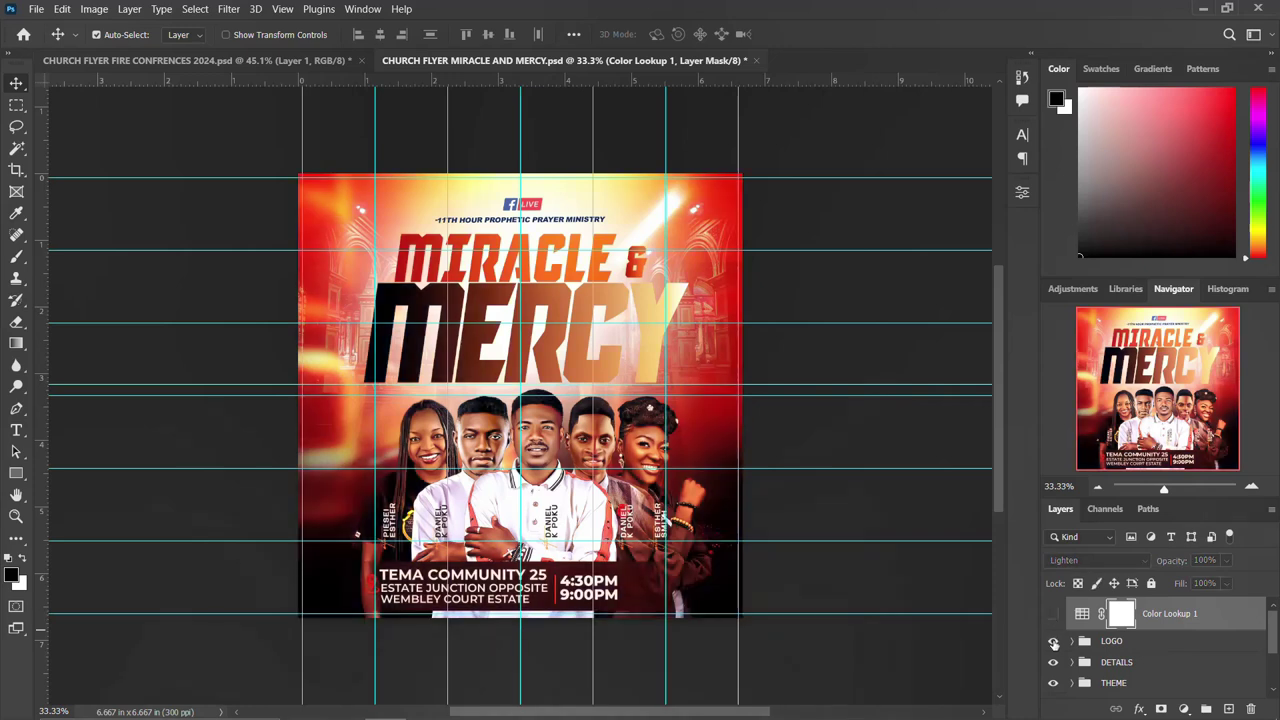
left_click(1053, 643)
left_click(1053, 643)
left_click(1053, 643)
Inspect the LOGO group's masked image layer, then collapse and hide the LOGO group
left_click(1071, 642)
scroll(1074, 646, "down", 2)
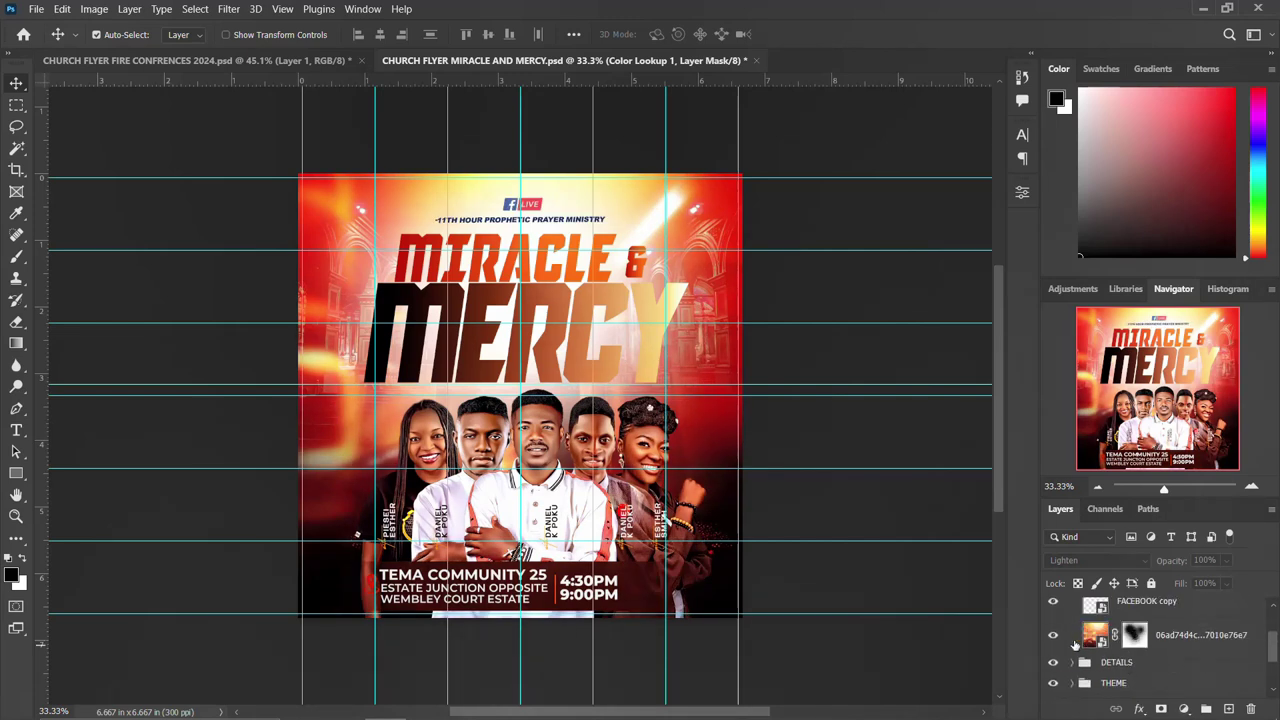
left_click(1052, 635)
scroll(1069, 622, "up", 2)
left_click(1072, 641)
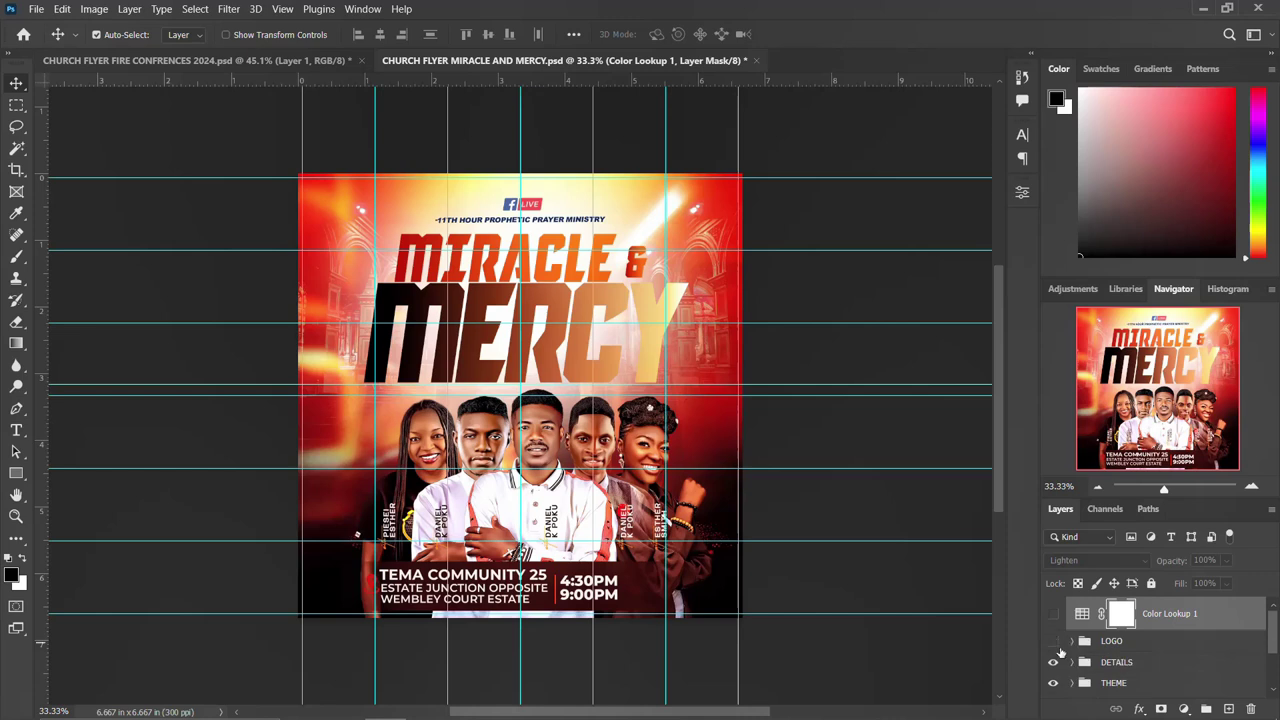
left_click(1052, 641)
Inspect the DETAILS group's text layers, hide DETAILS, and toggle the MIRACLE & MERCY title
left_click(1053, 662)
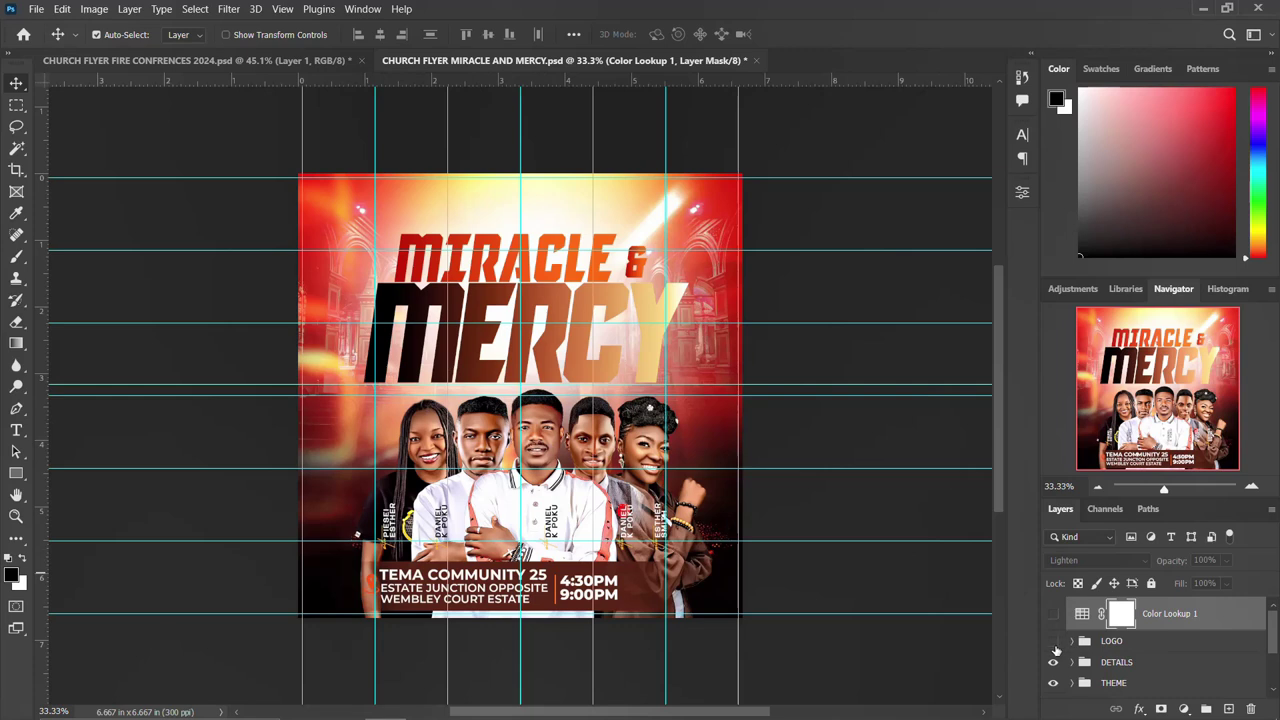
left_click(1053, 663)
left_click(1072, 664)
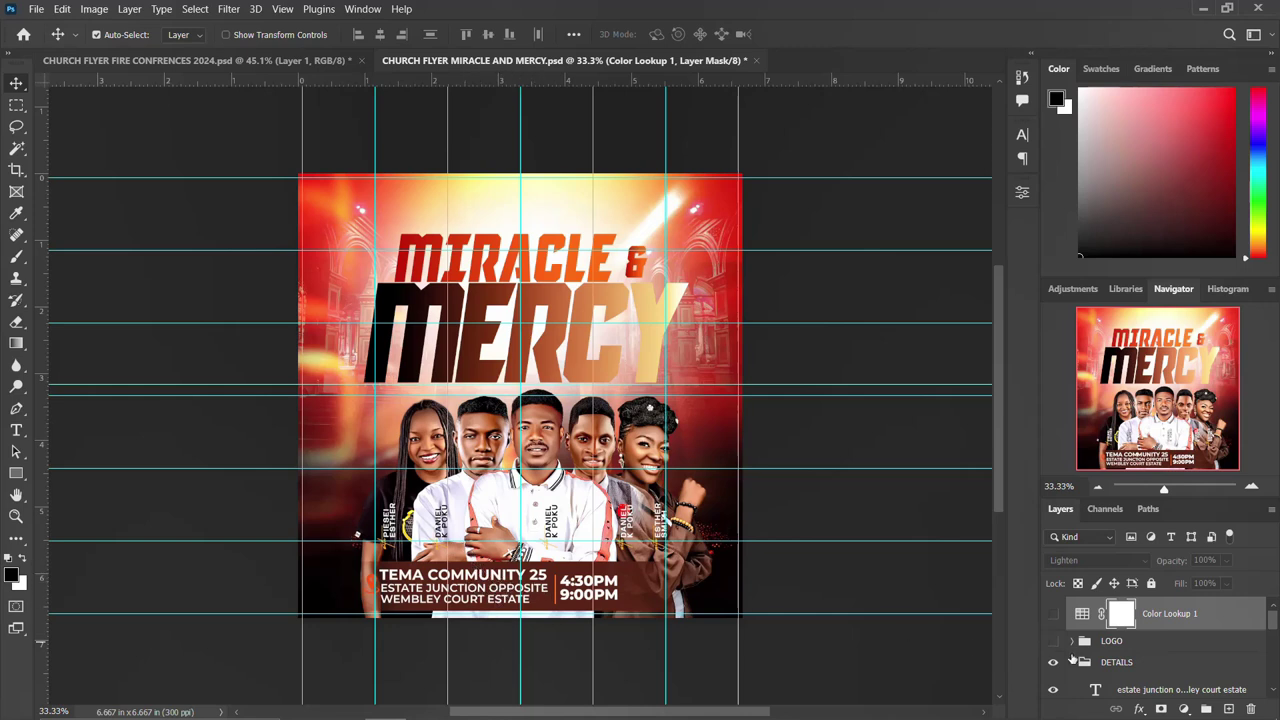
left_click(1072, 664)
left_click(1052, 664)
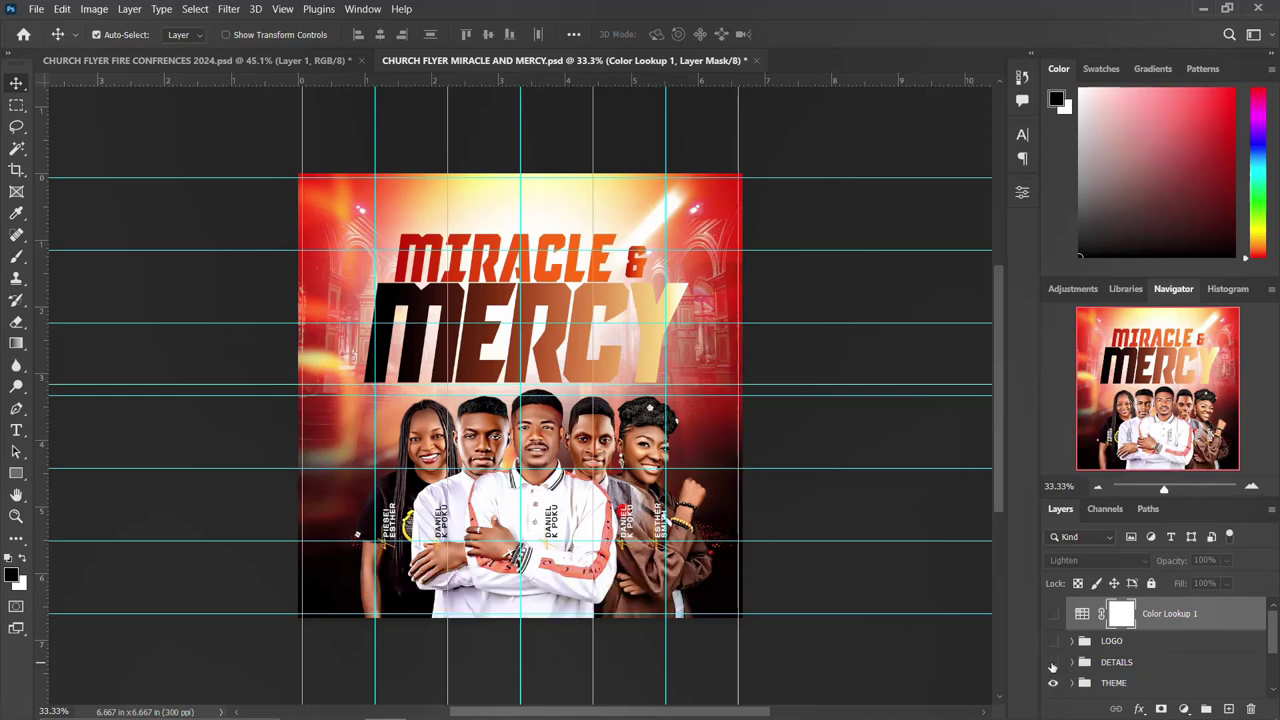
left_click(1053, 683)
left_click(1053, 683)
Open the mercy layer's Gradient Overlay and set the left stop colour to 262121
left_click(1074, 684)
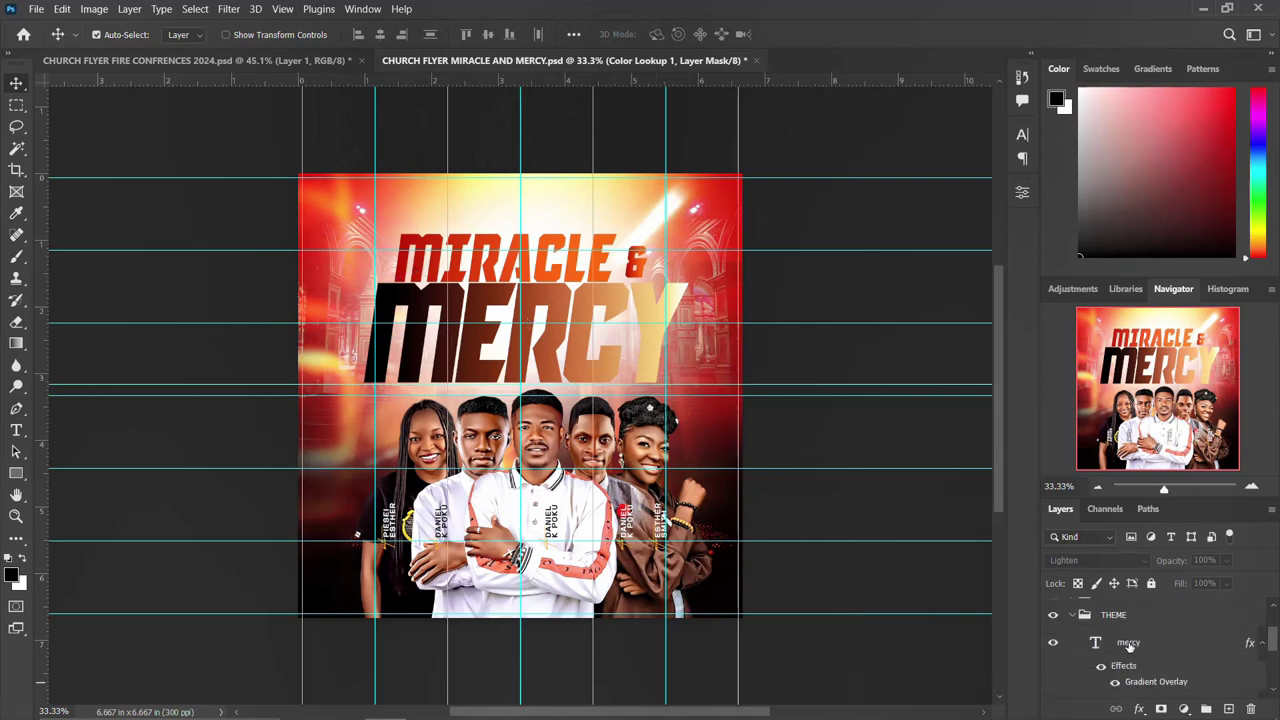
left_click(1140, 681)
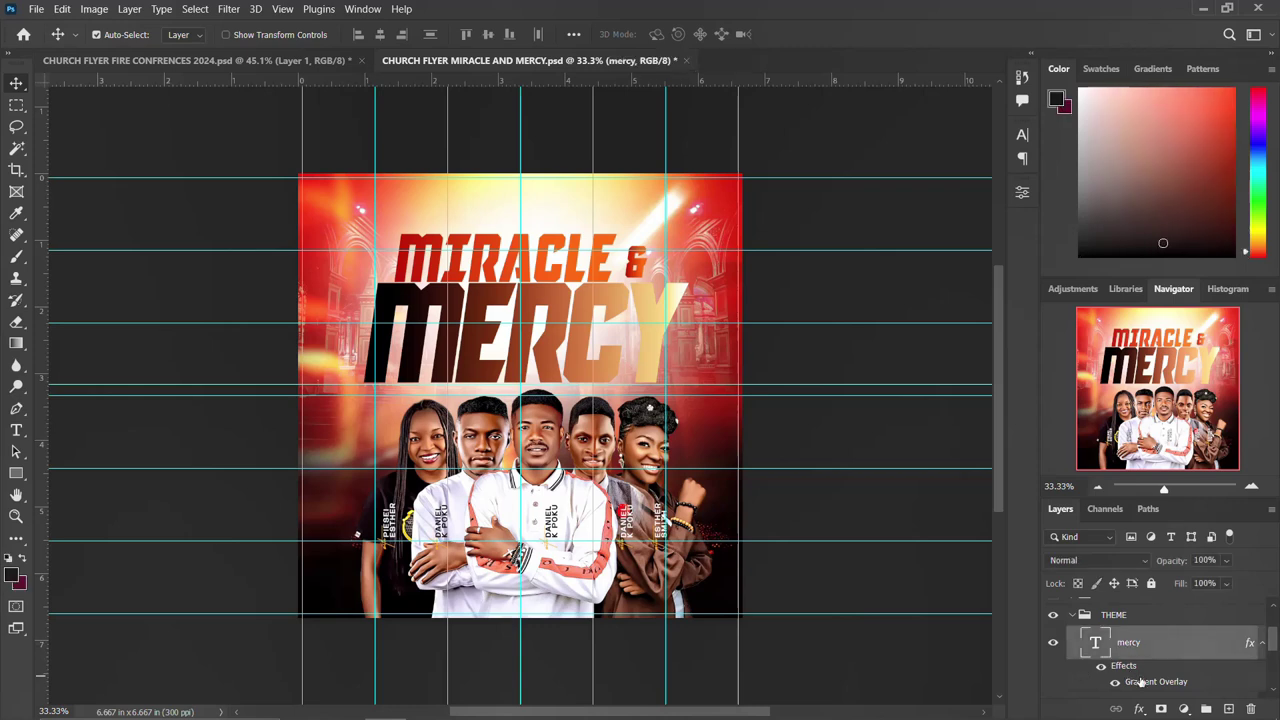
double_click(1145, 681)
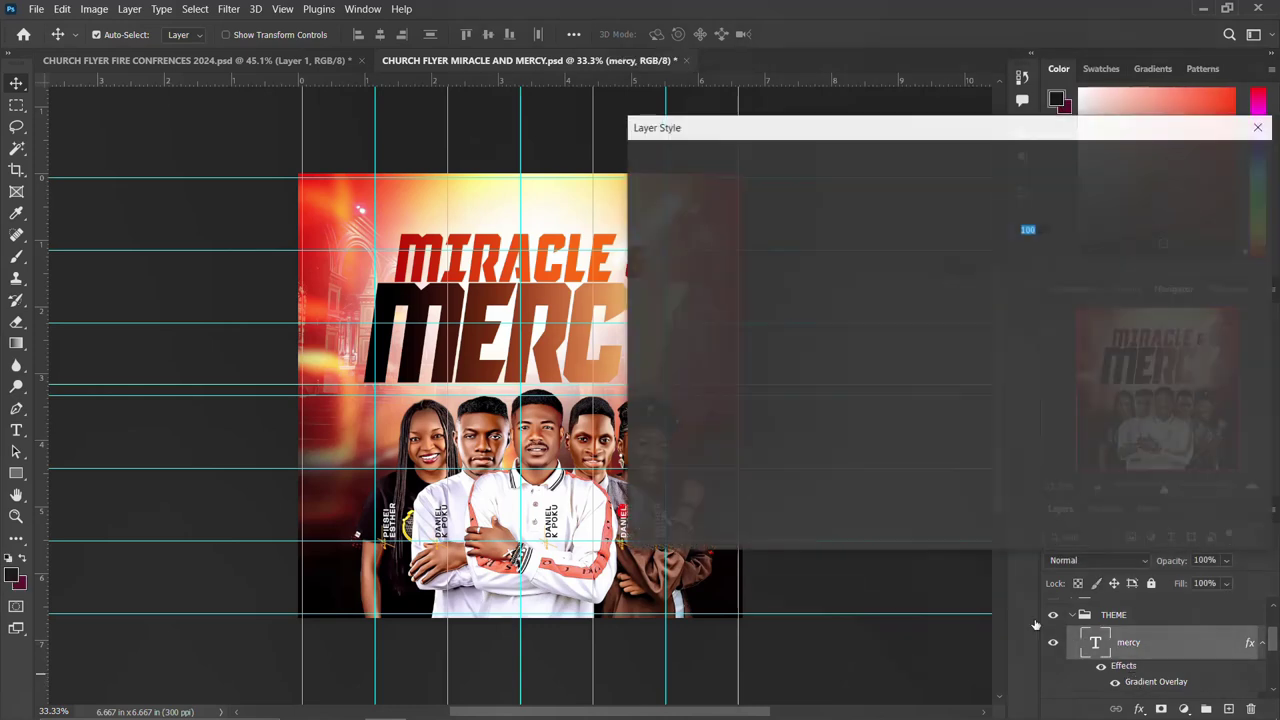
left_click(947, 259)
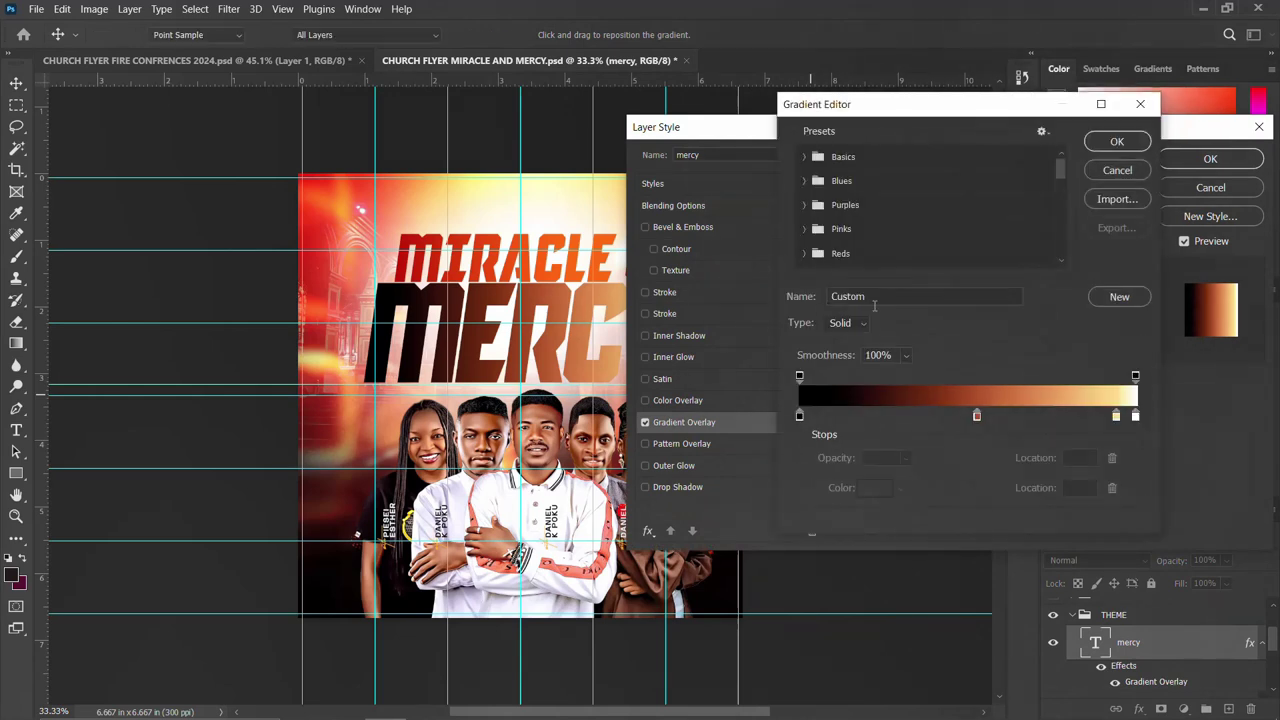
left_click(799, 416)
double_click(799, 416)
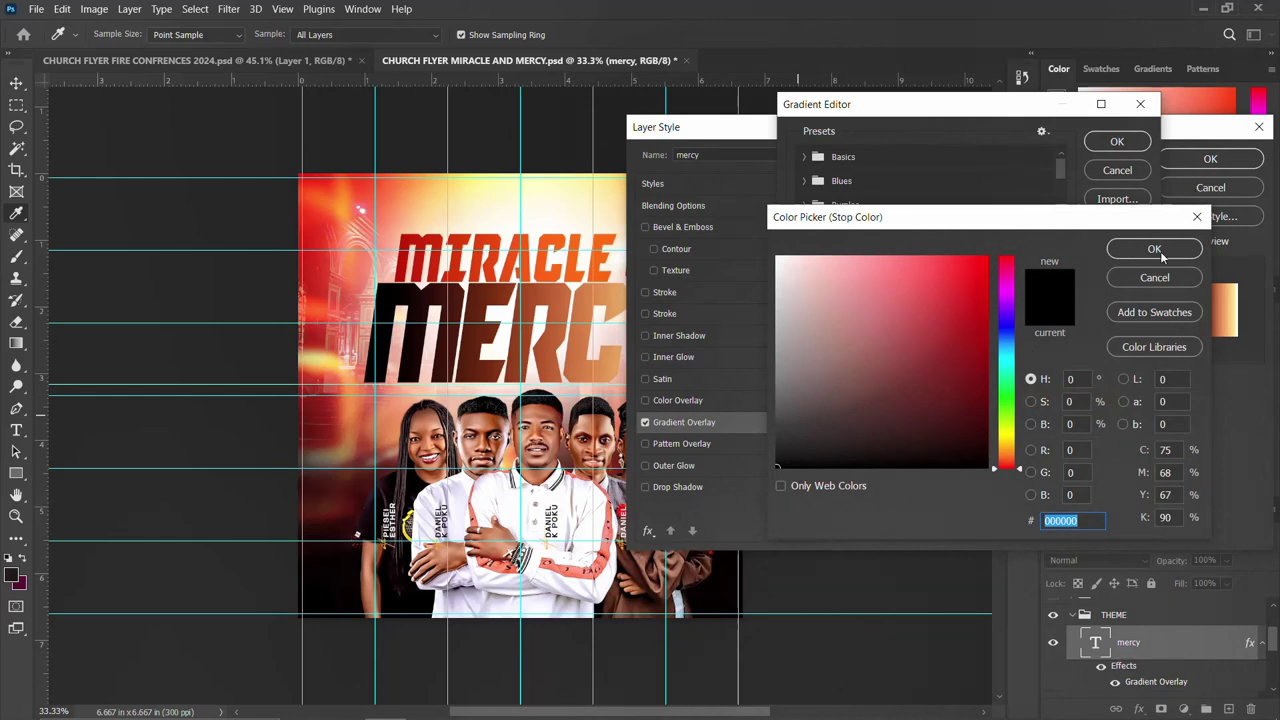
type("262121")
left_click(1155, 249)
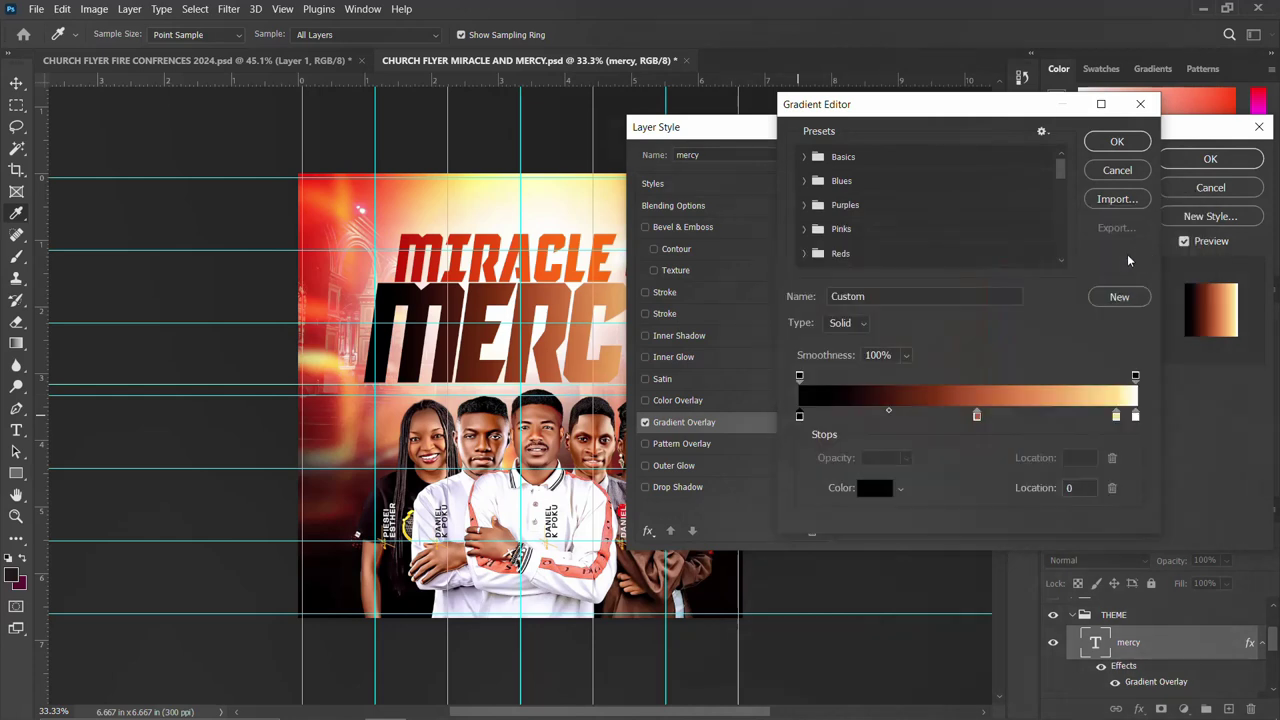
Check the orange stop at 53 and the pale yellow stop, leaving both unchanged
left_click(977, 416)
double_click(977, 416)
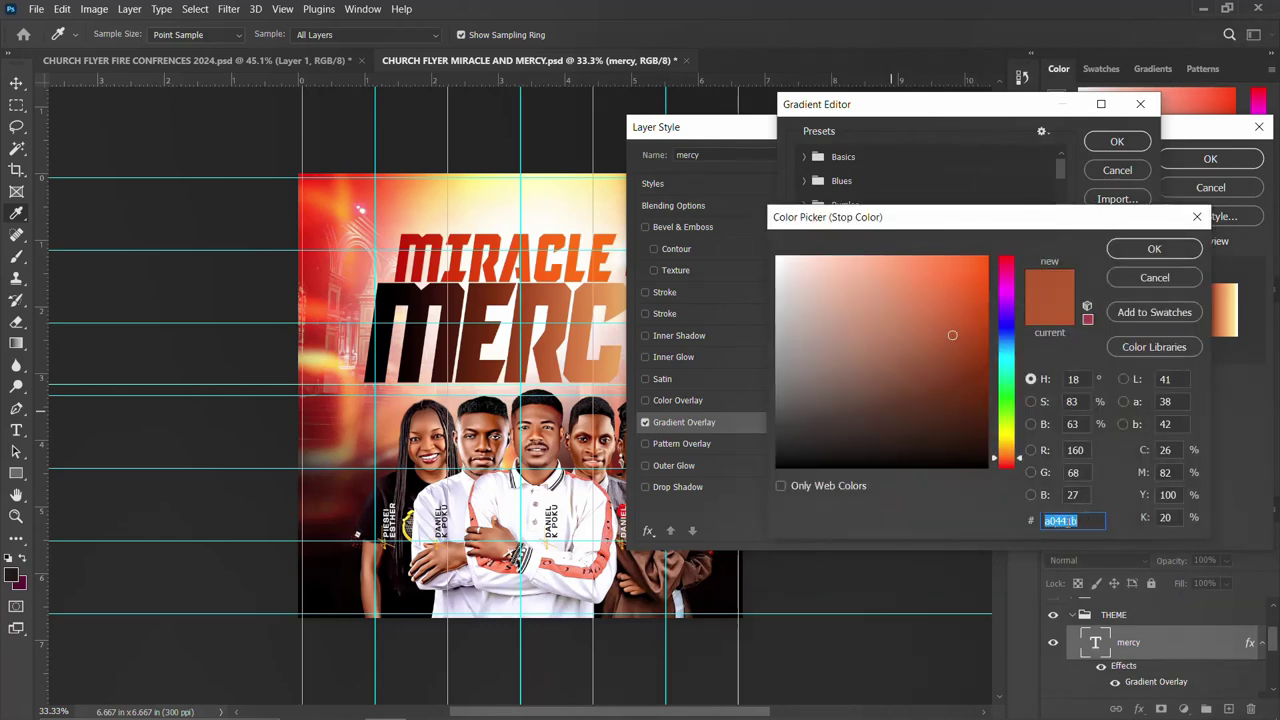
left_click(1149, 280)
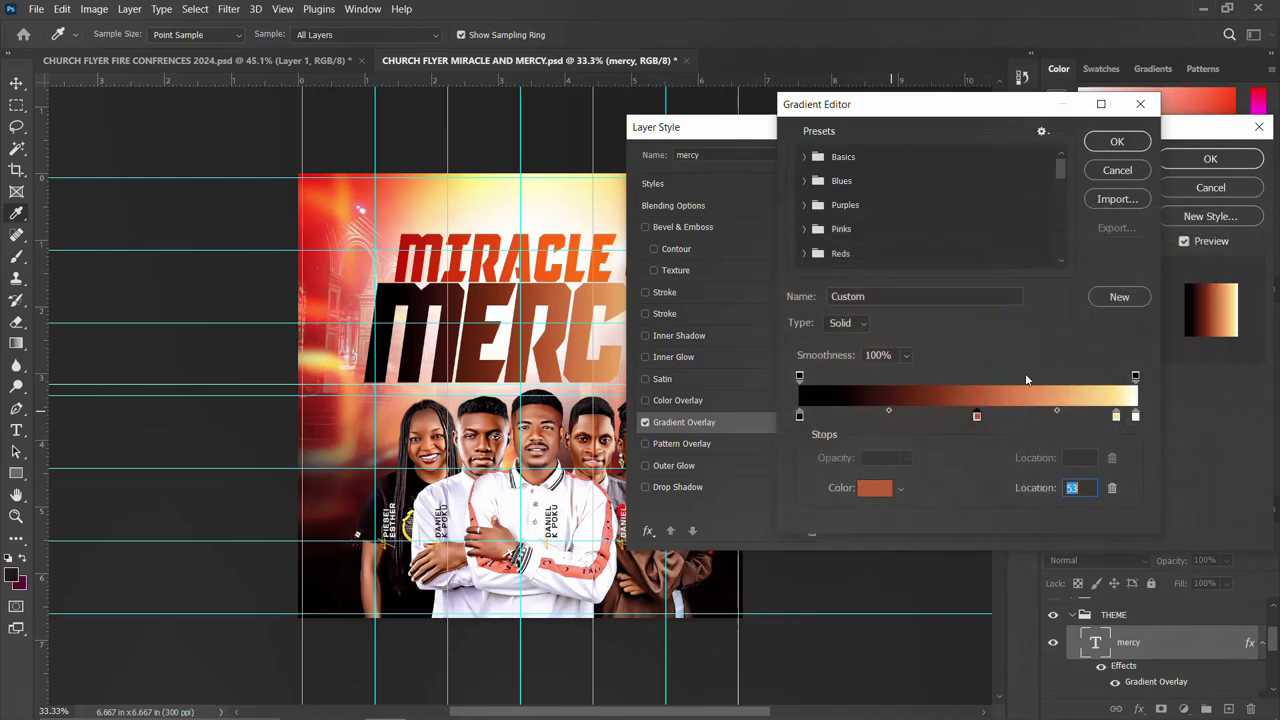
left_click(1117, 416)
double_click(1116, 415)
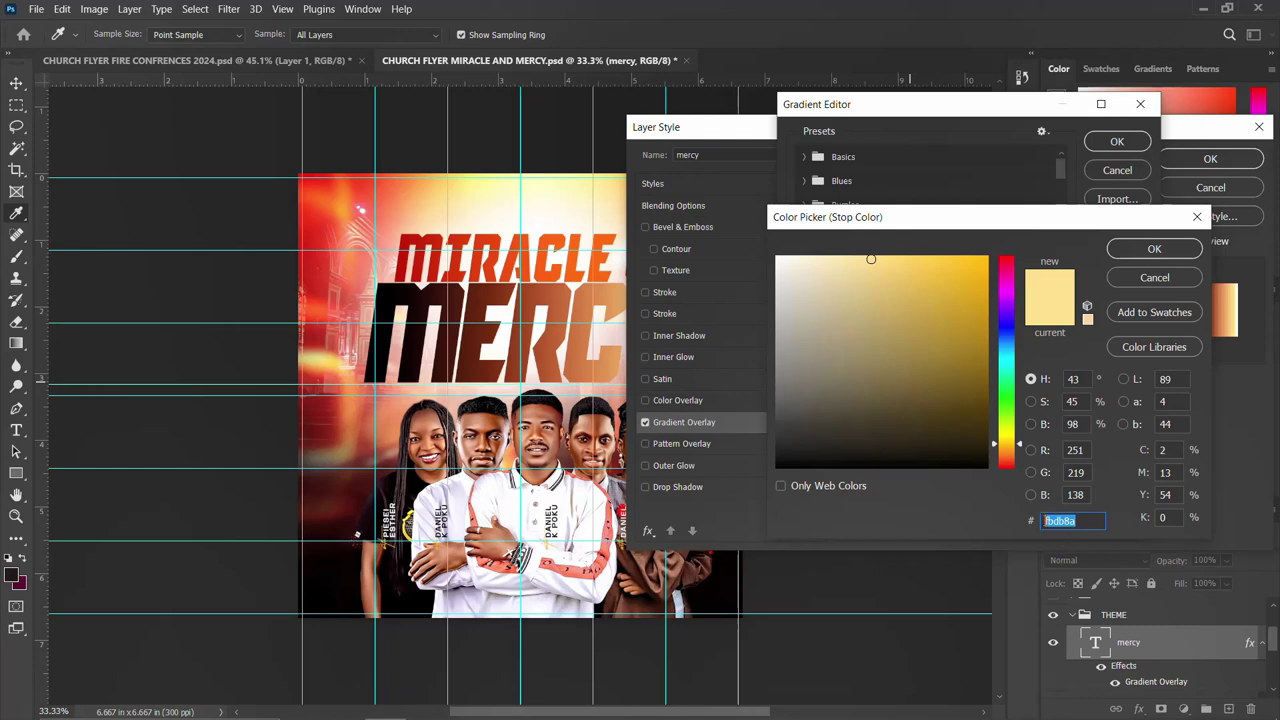
left_click(1155, 277)
Keep the white end stop and apply the gradient overlay to the mercy text
left_click(1136, 417)
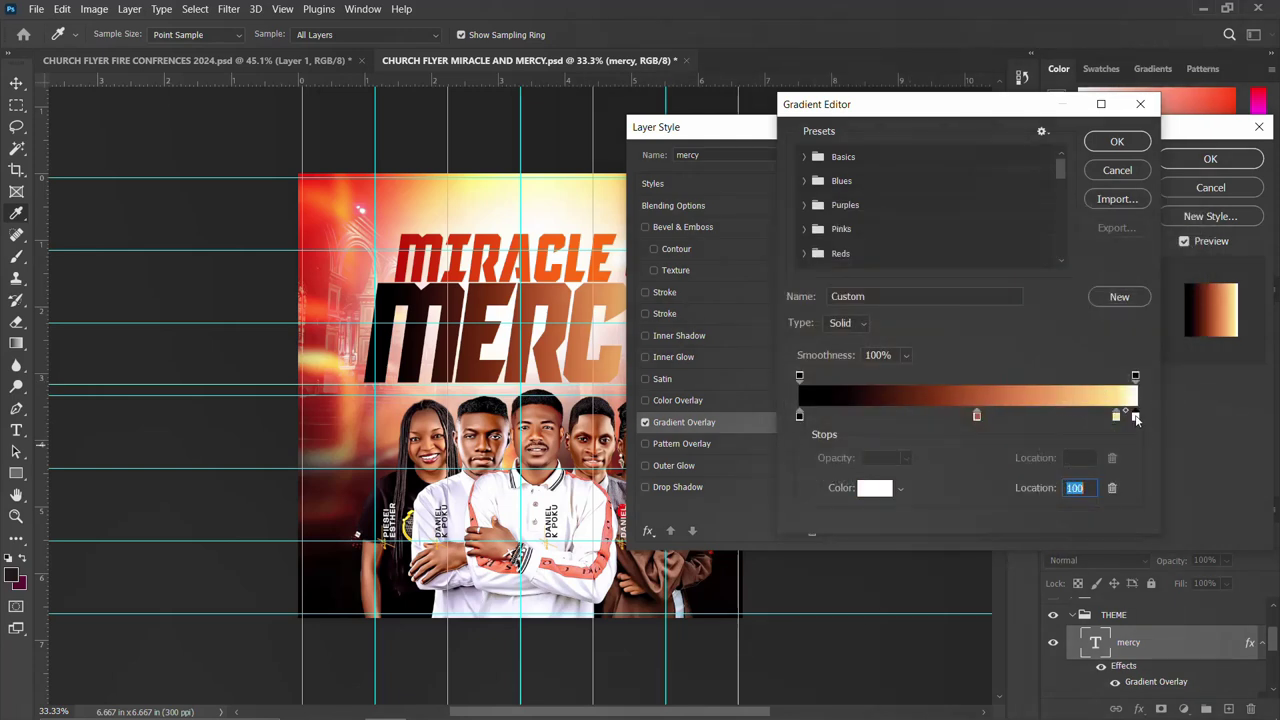
double_click(1136, 417)
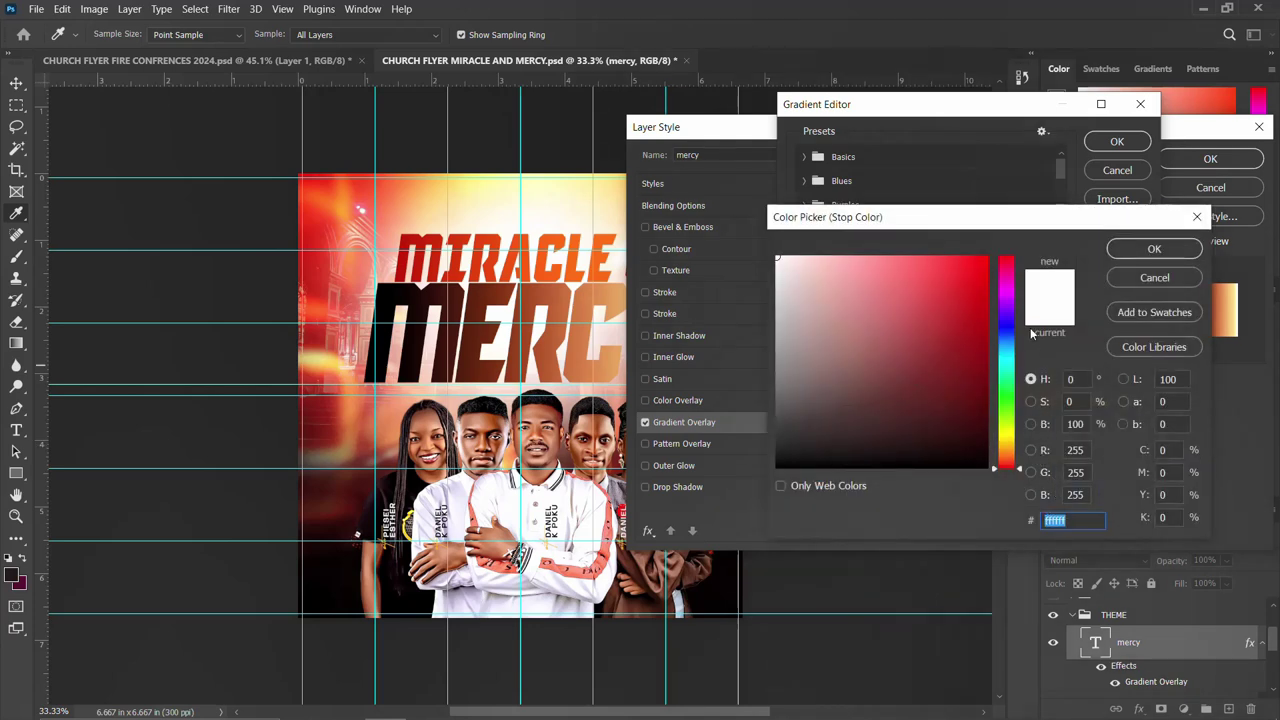
left_click(1154, 250)
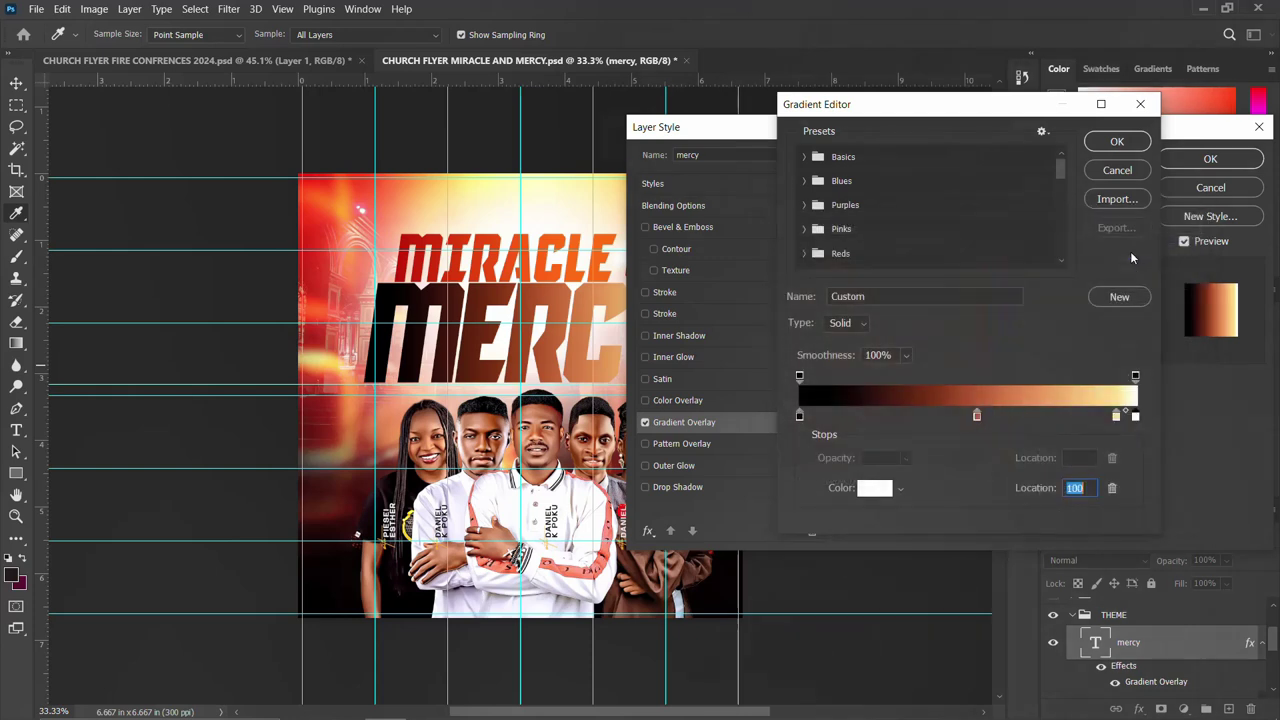
left_click(1118, 142)
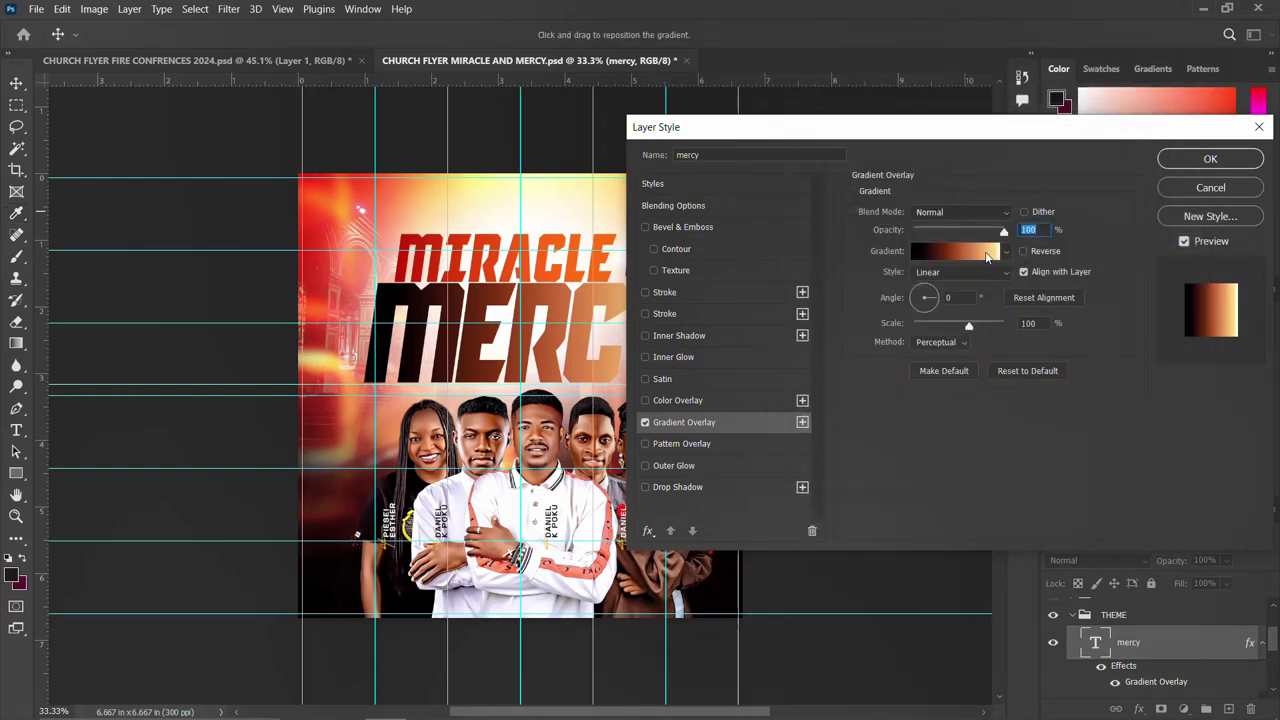
left_click(1207, 161)
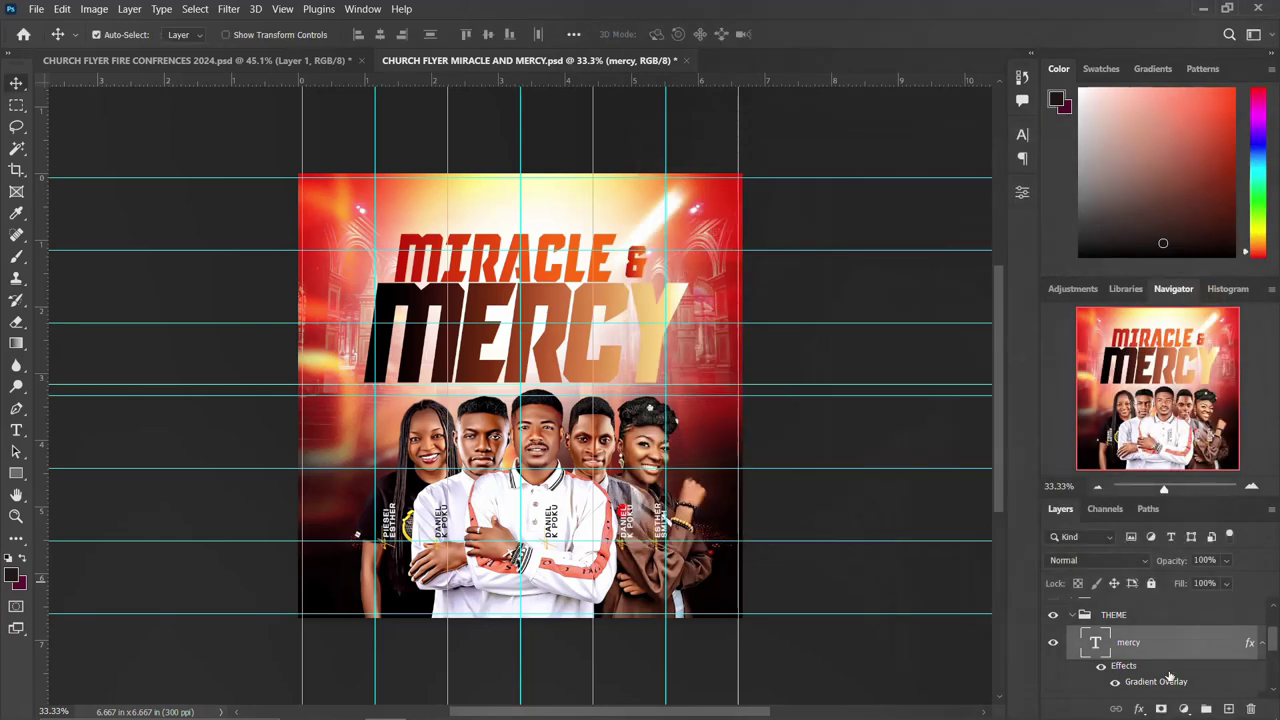
Select the & text layer and collapse the THEME group
scroll(1170, 678, "down", 2)
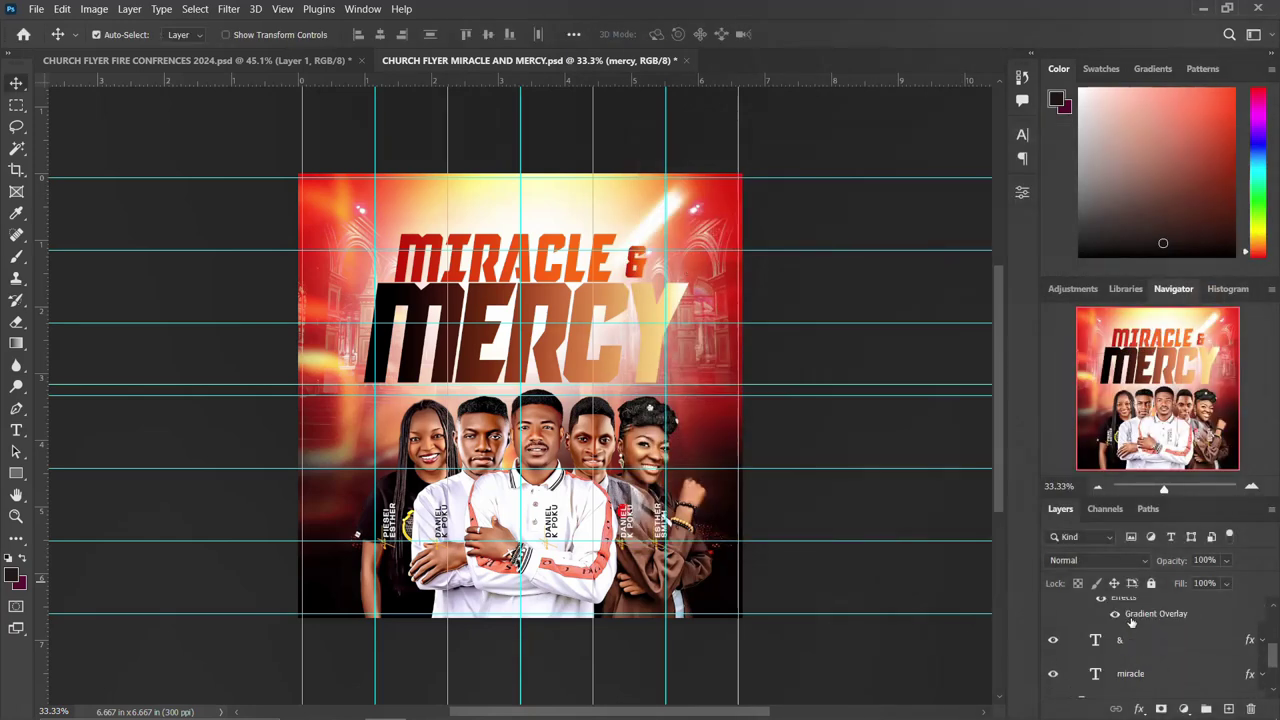
scroll(1143, 640, "up", 2)
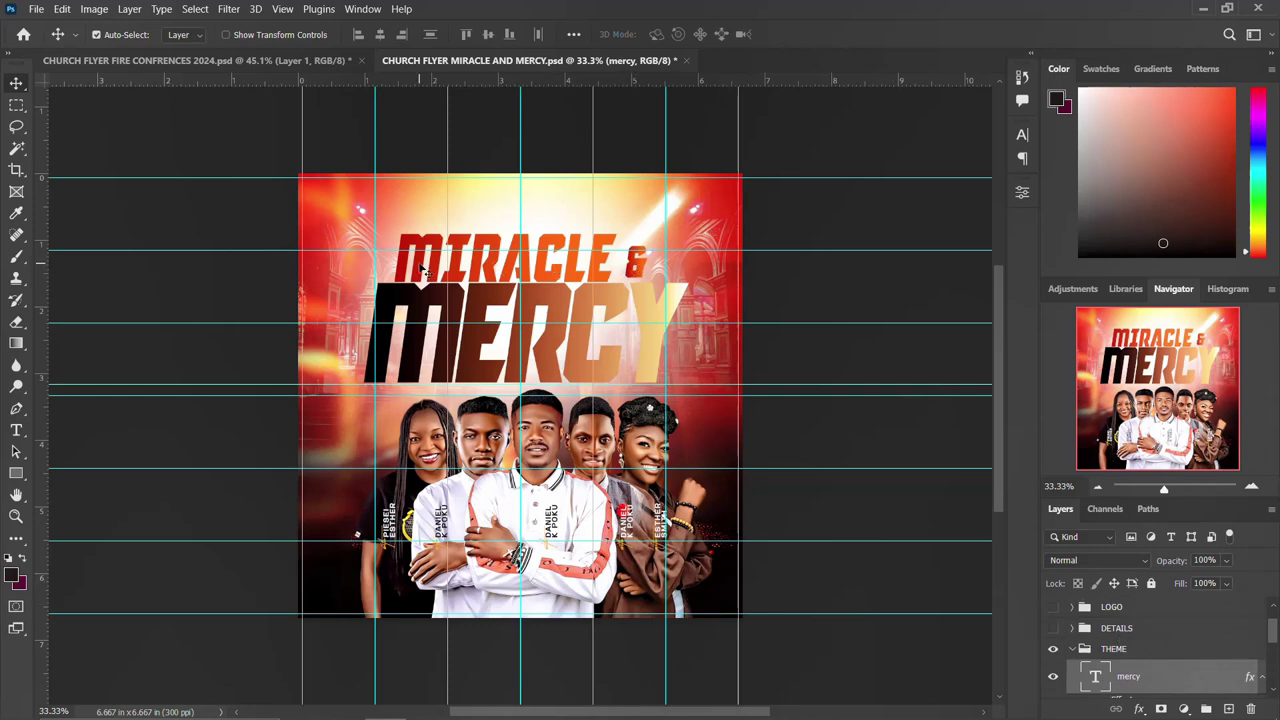
left_click(637, 268)
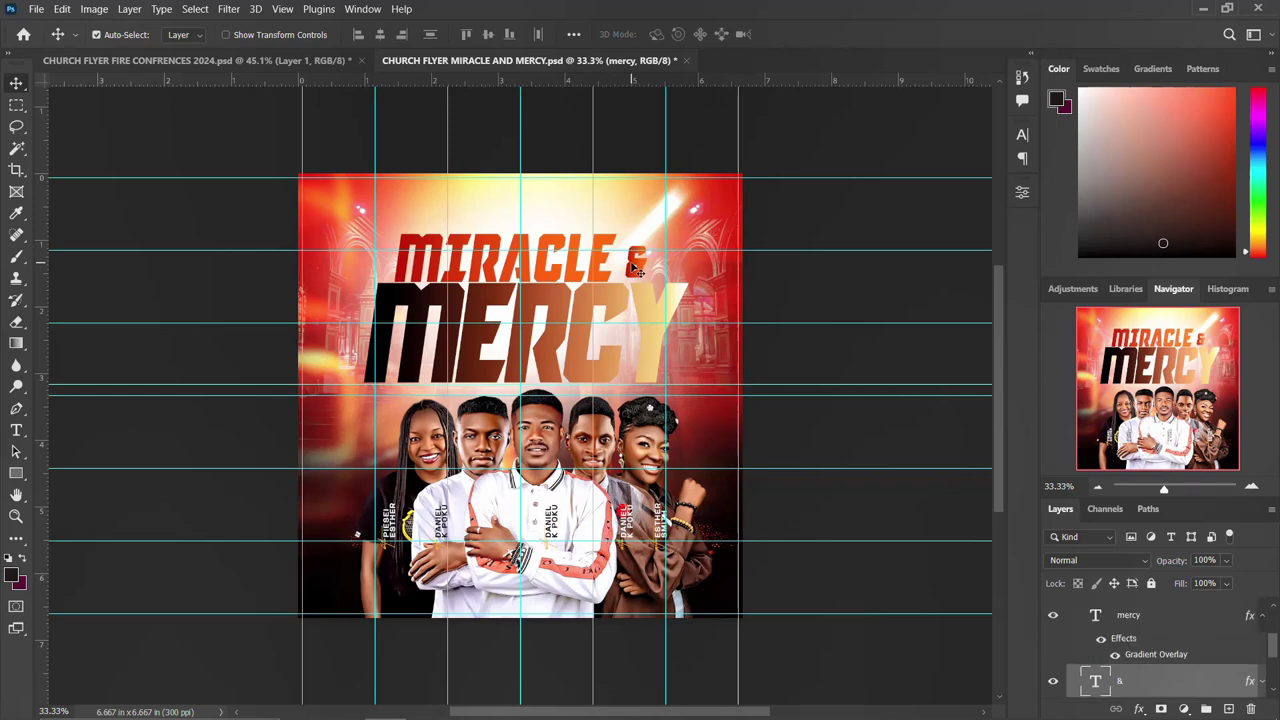
scroll(1222, 678, "up", 2)
scroll(1139, 689, "down", 1)
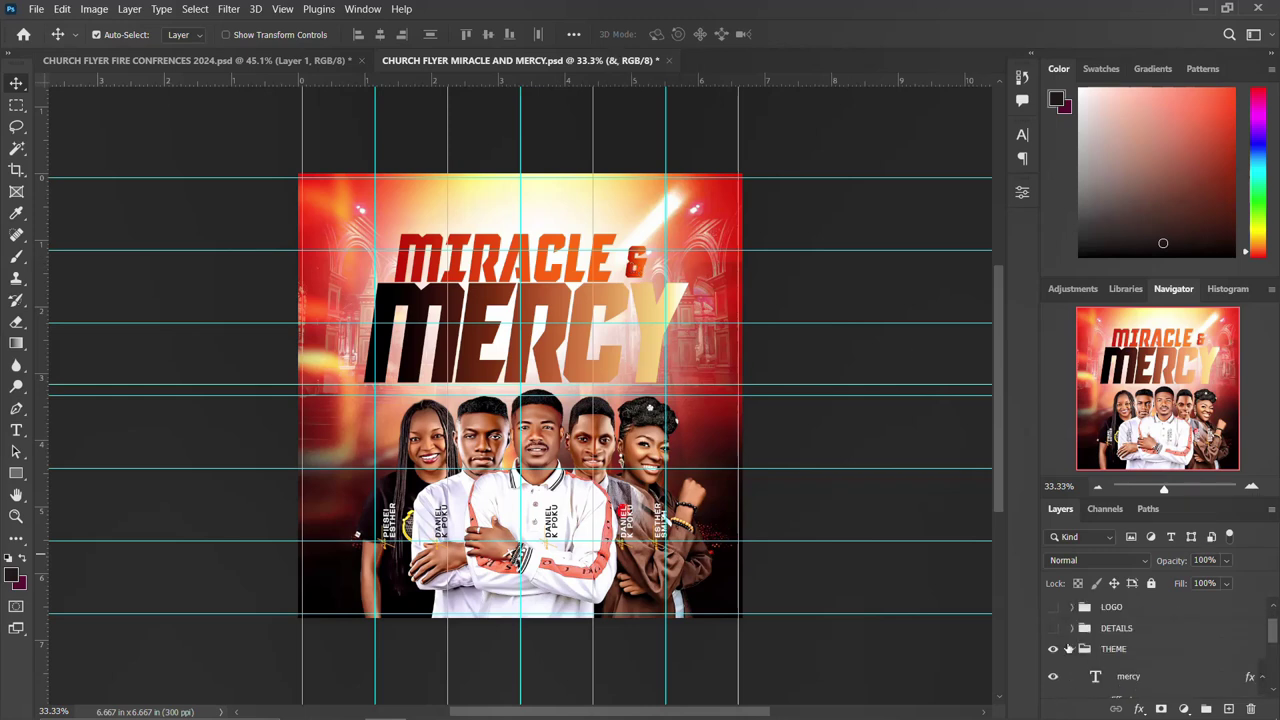
left_click(1074, 650)
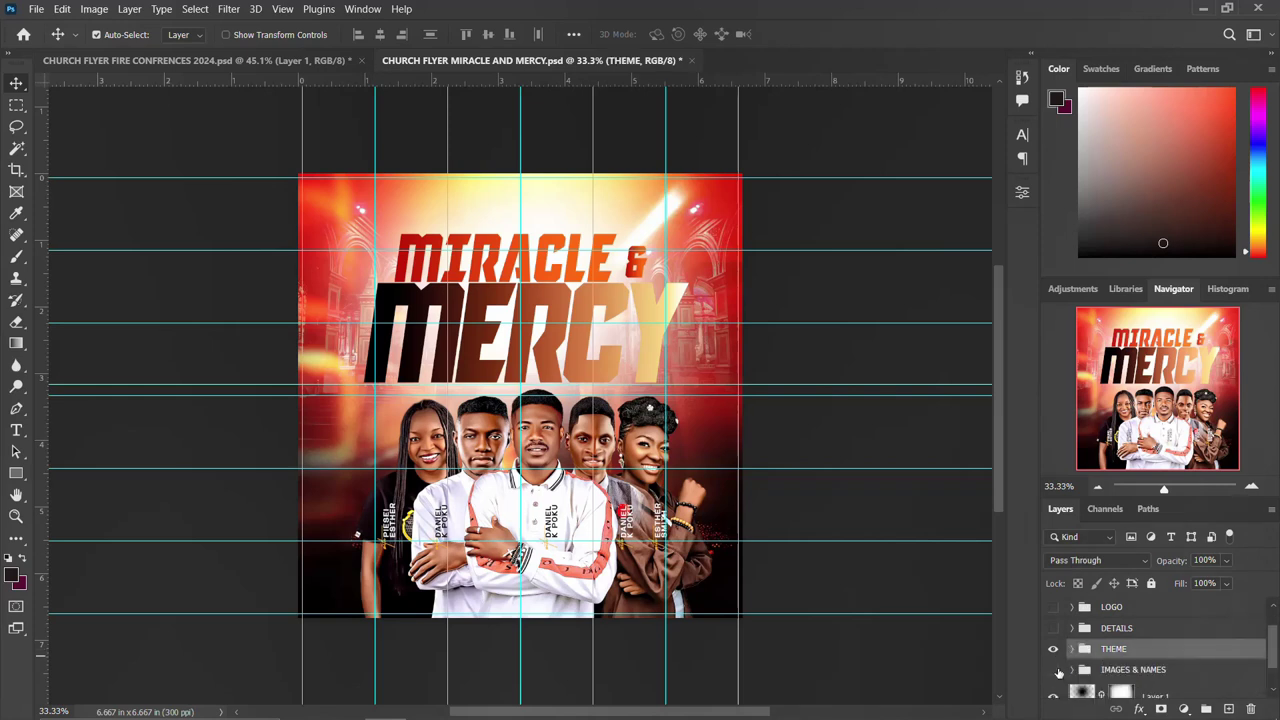
Toggle the people photos group to compare, then hide the MIRACLE & MERCY title
left_click(1053, 670)
left_click(1053, 670)
left_click(1053, 670)
left_click(1053, 670)
left_click(1053, 649)
Toggle the photos and white glow layers, and briefly show the title before hiding it
scroll(1086, 681, "down", 2)
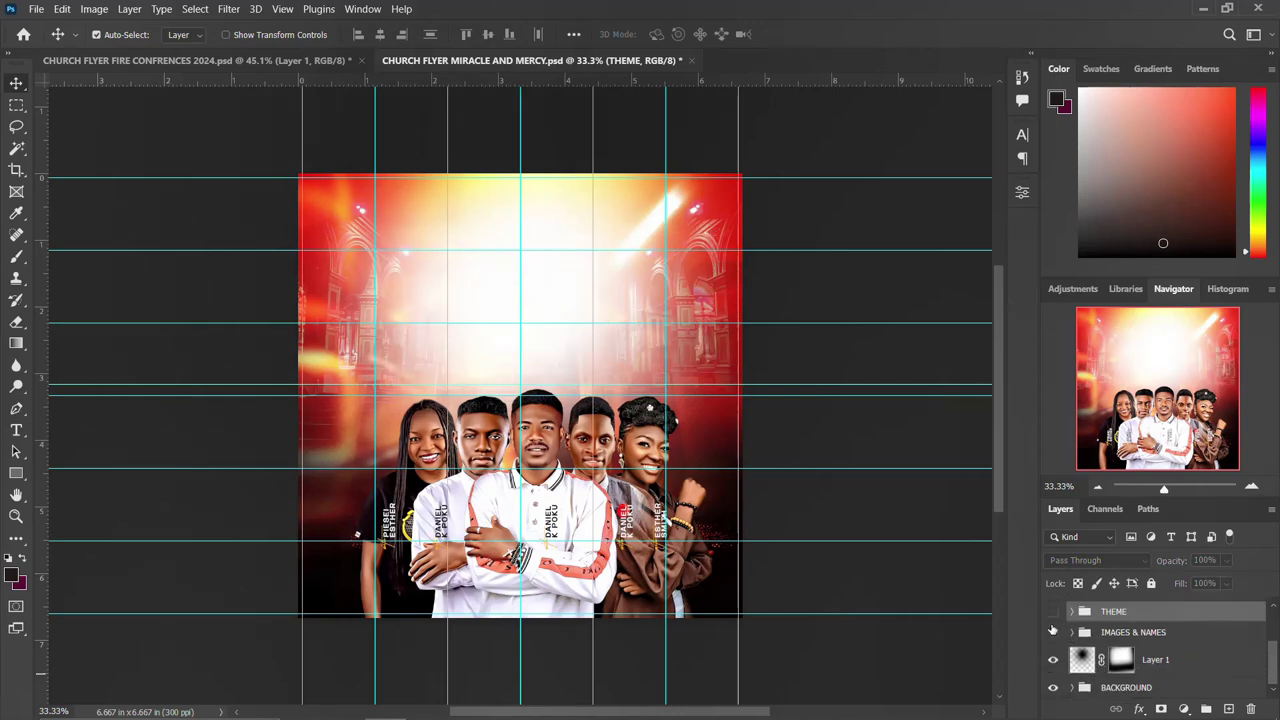
left_click(1052, 632)
left_click(1052, 632)
left_click(1051, 661)
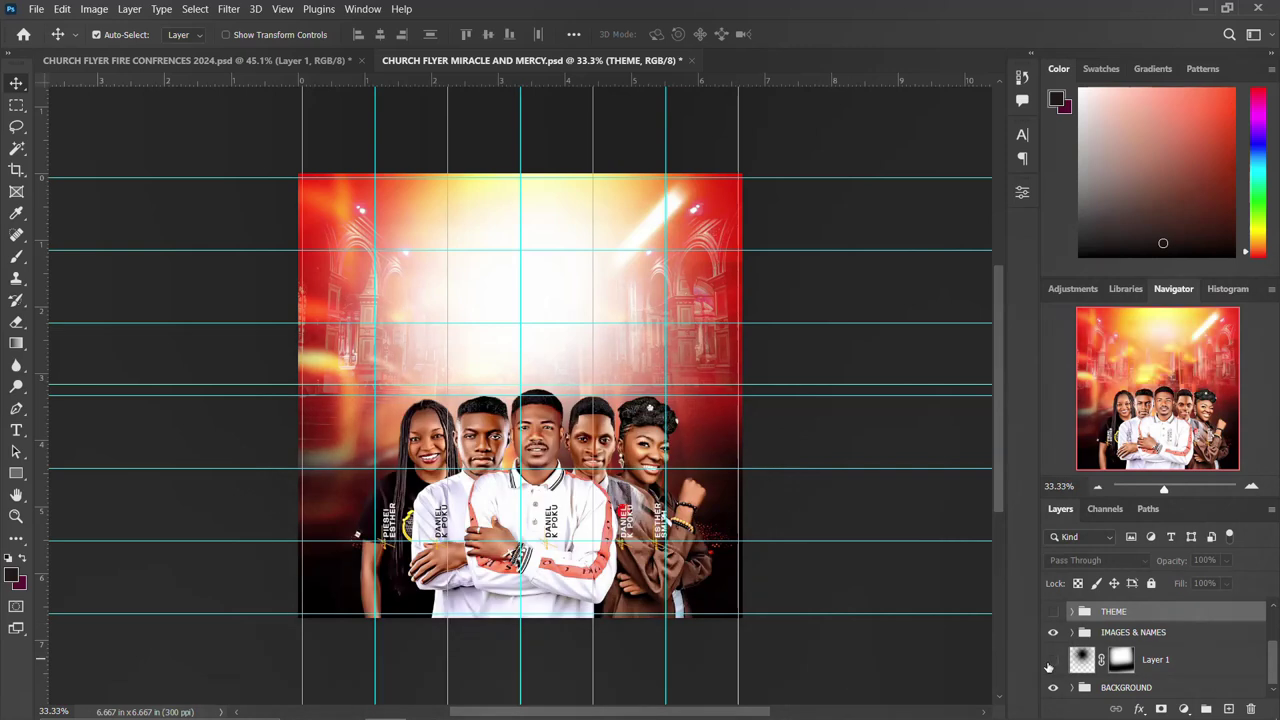
left_click(1052, 661)
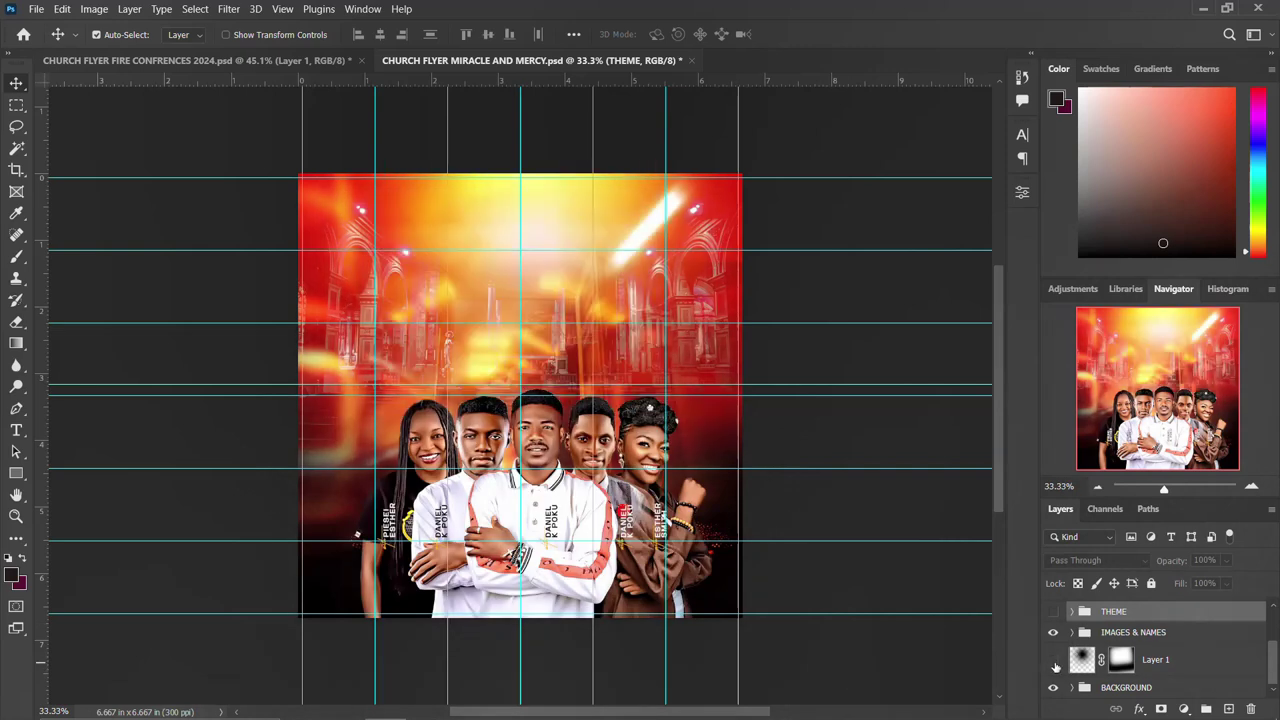
left_click(1052, 661)
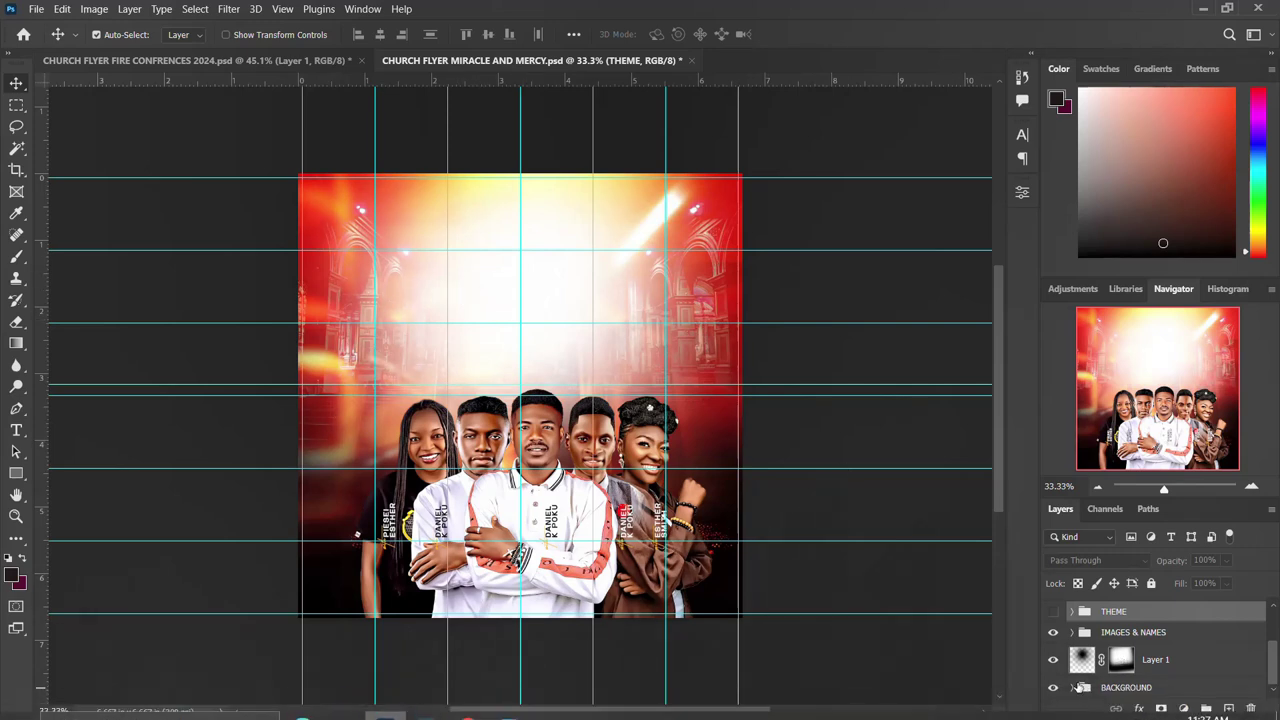
left_click(1052, 611)
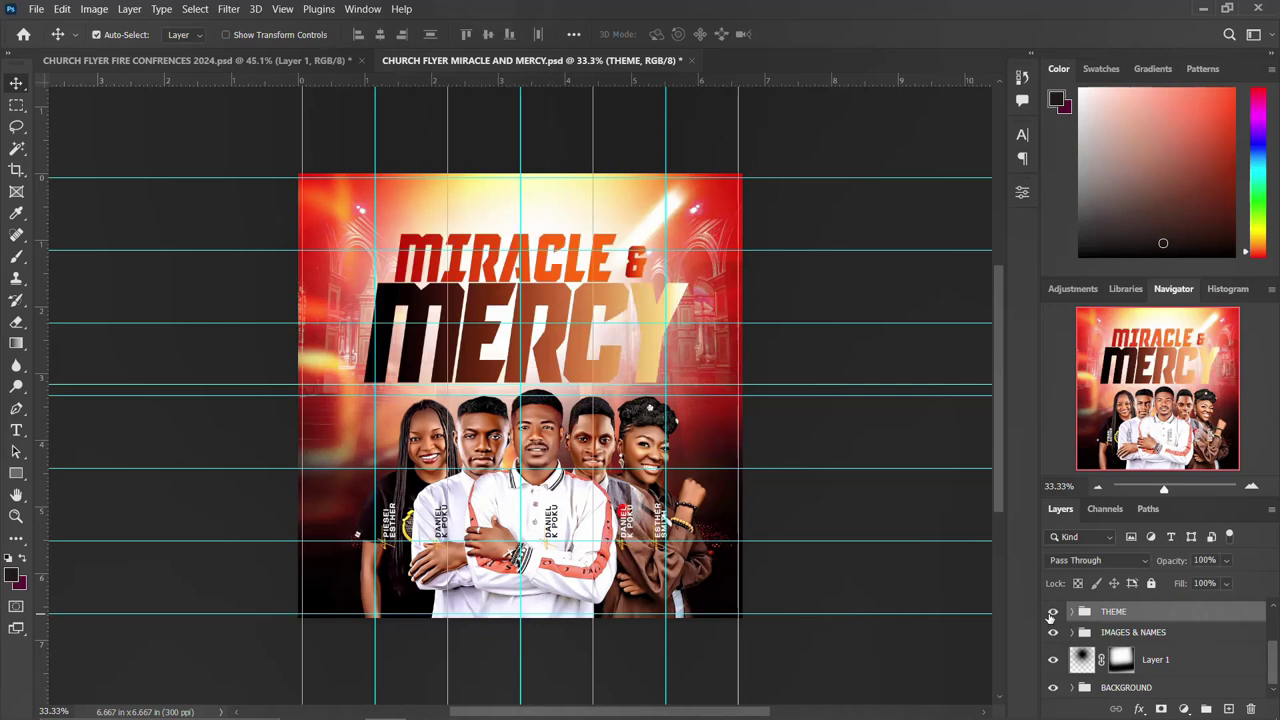
left_click(1052, 611)
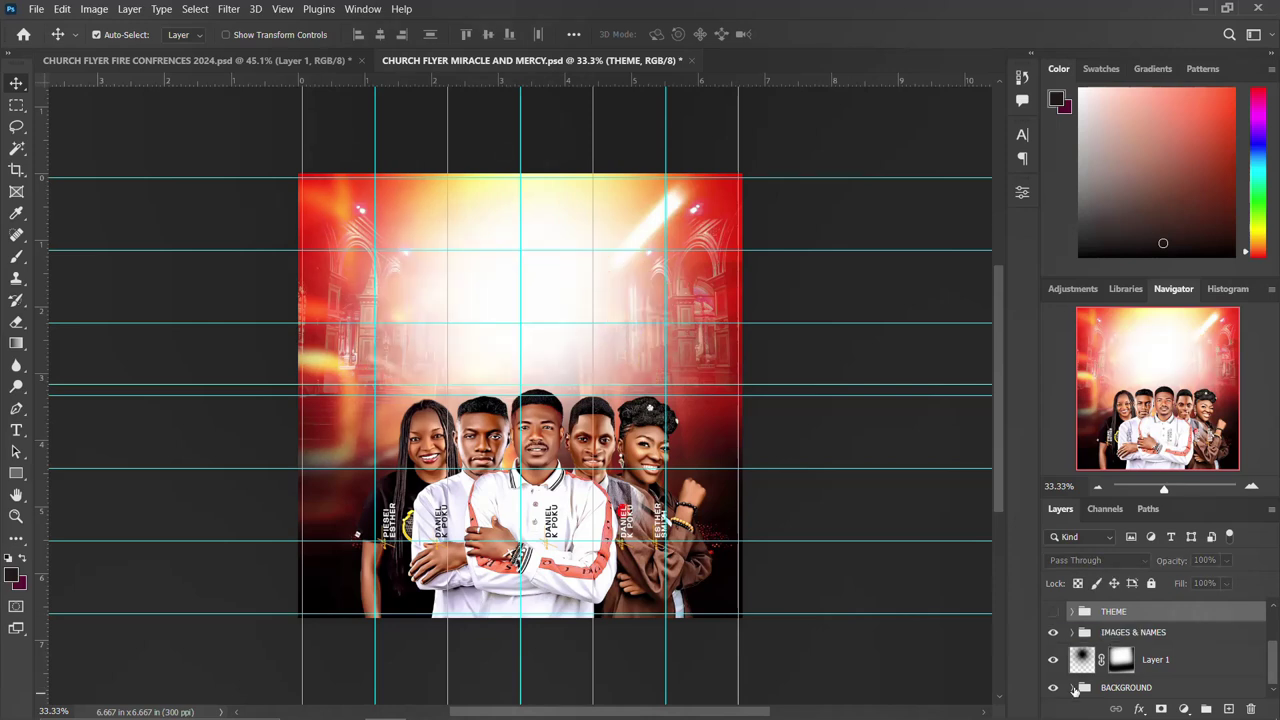
Inspect the BACKGROUND group, then show the title, details, logo and Color Lookup 1
left_click(1074, 688)
scroll(1132, 670, "down", 3)
scroll(1133, 668, "up", 1)
scroll(1133, 668, "up", 1)
scroll(1133, 668, "up", 2)
scroll(1133, 668, "up", 1)
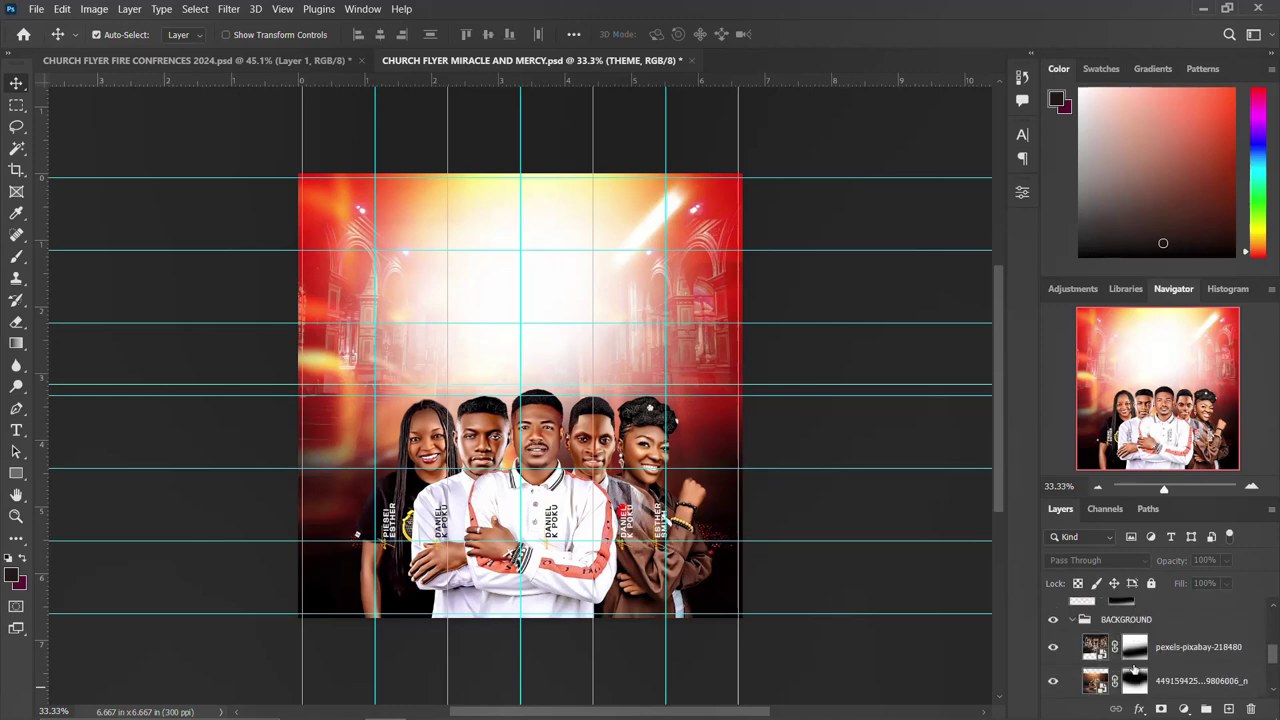
left_click(1073, 621)
left_click(1073, 632)
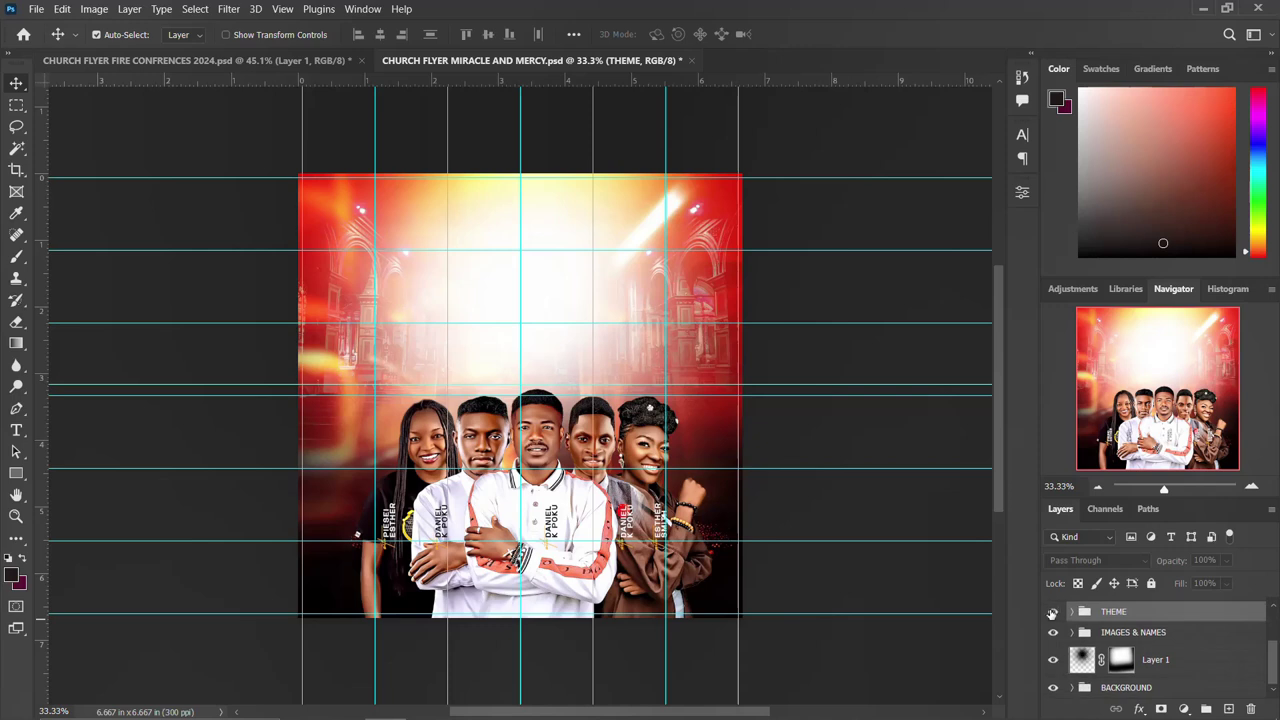
left_click(1052, 611)
scroll(1076, 628, "up", 2)
left_click_drag(1052, 662, 1052, 613)
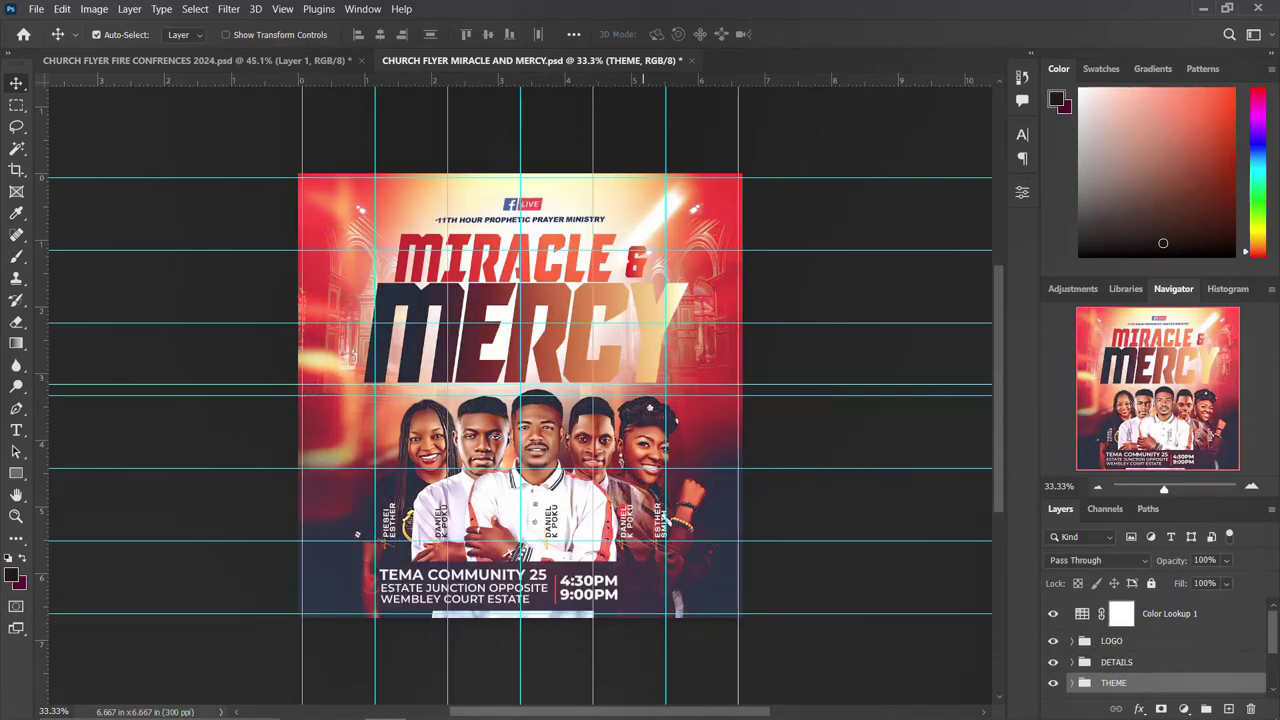
Open CHURCH FLYER SOCIAL MEDIA.psd from the flyer folder in File Explorer
left_click(343, 704)
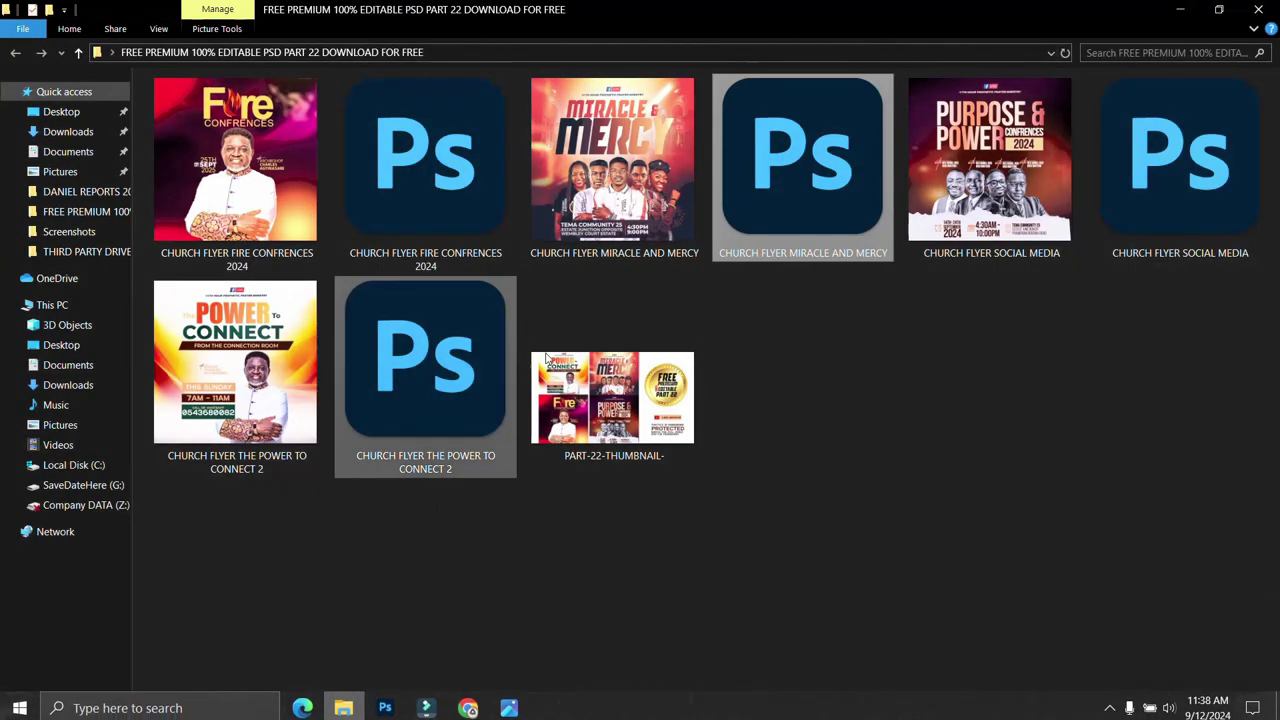
double_click(1175, 186)
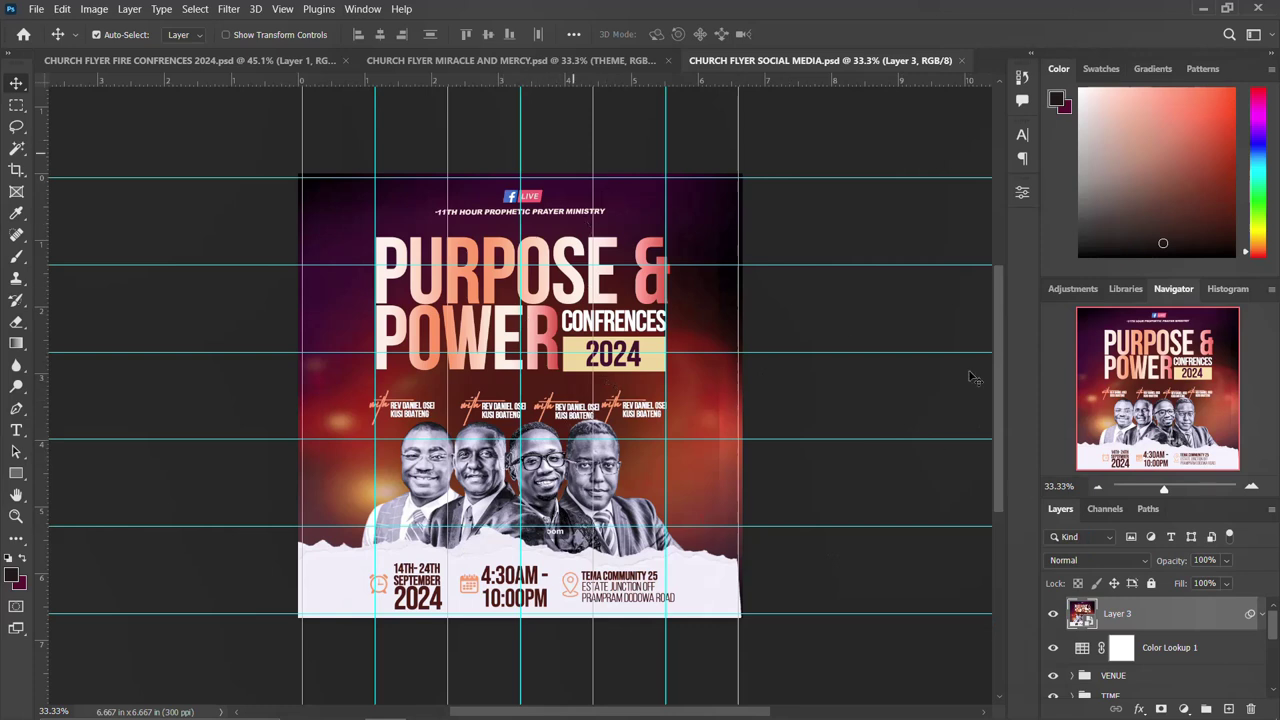
Hide Layer 3, show VENUE, and toggle the TIME and DATE details off
left_click(1052, 614)
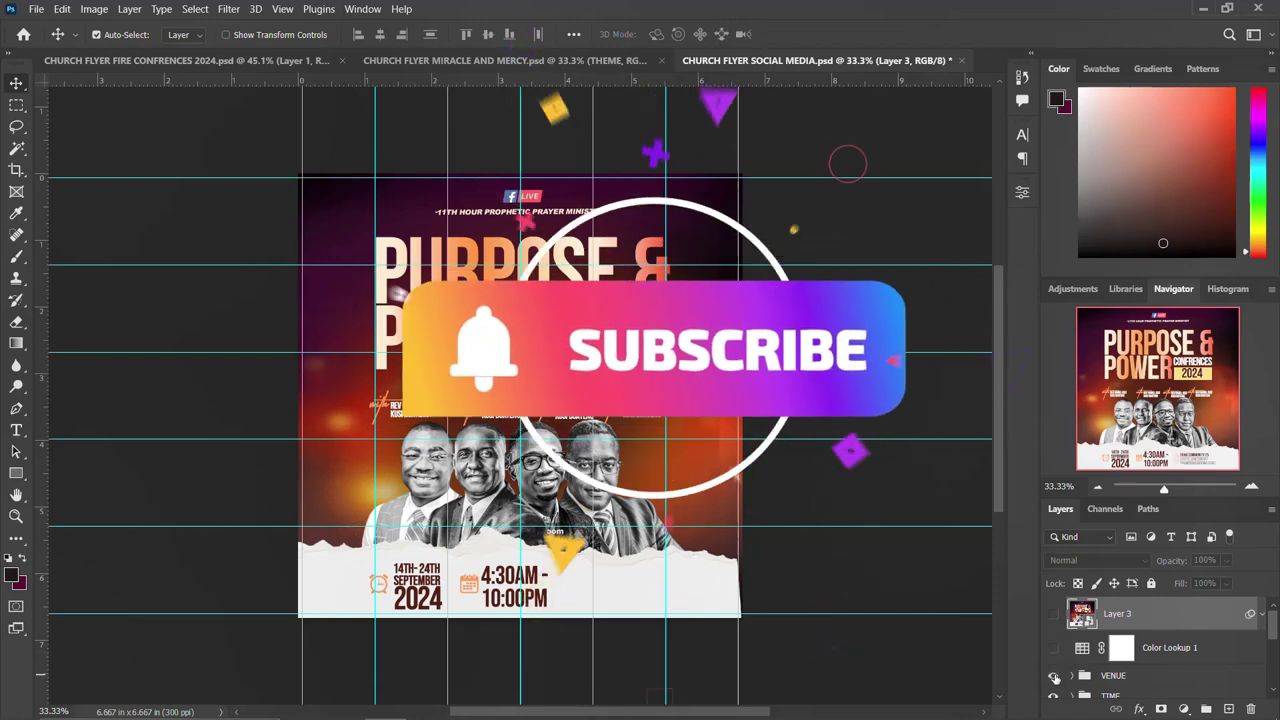
left_click(1053, 676)
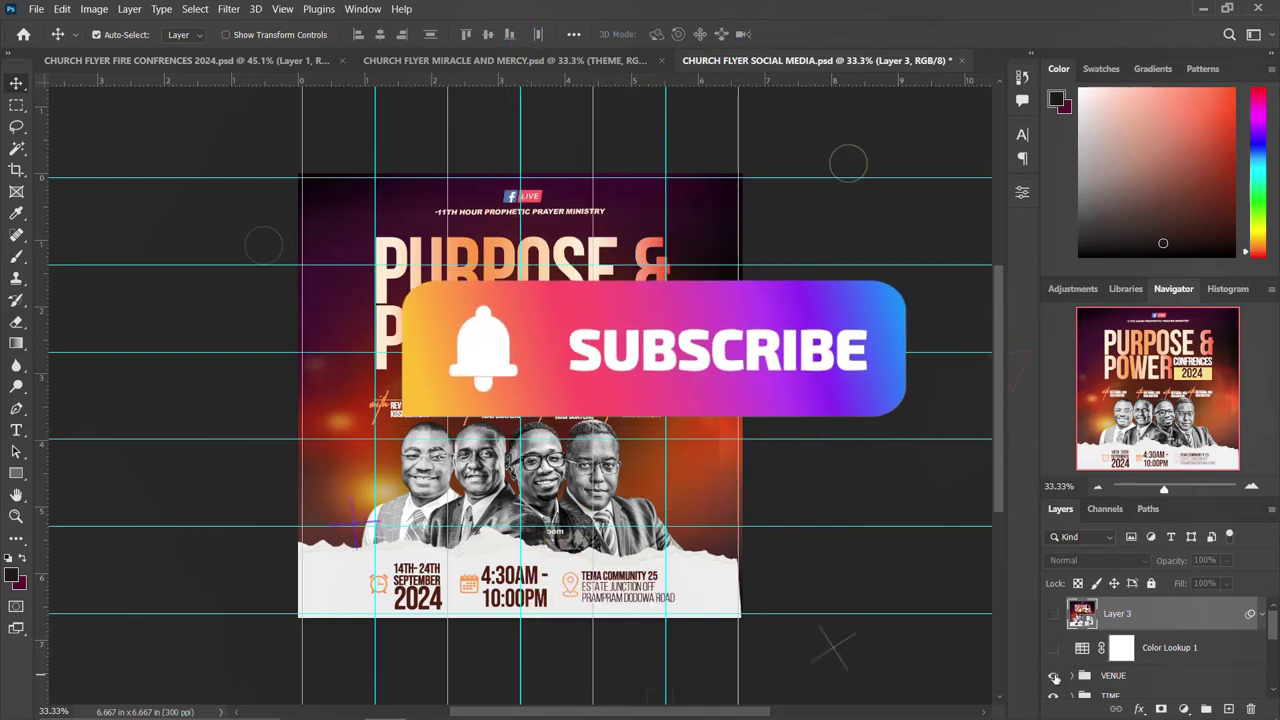
scroll(1053, 670, "down", 1)
left_click(1053, 662)
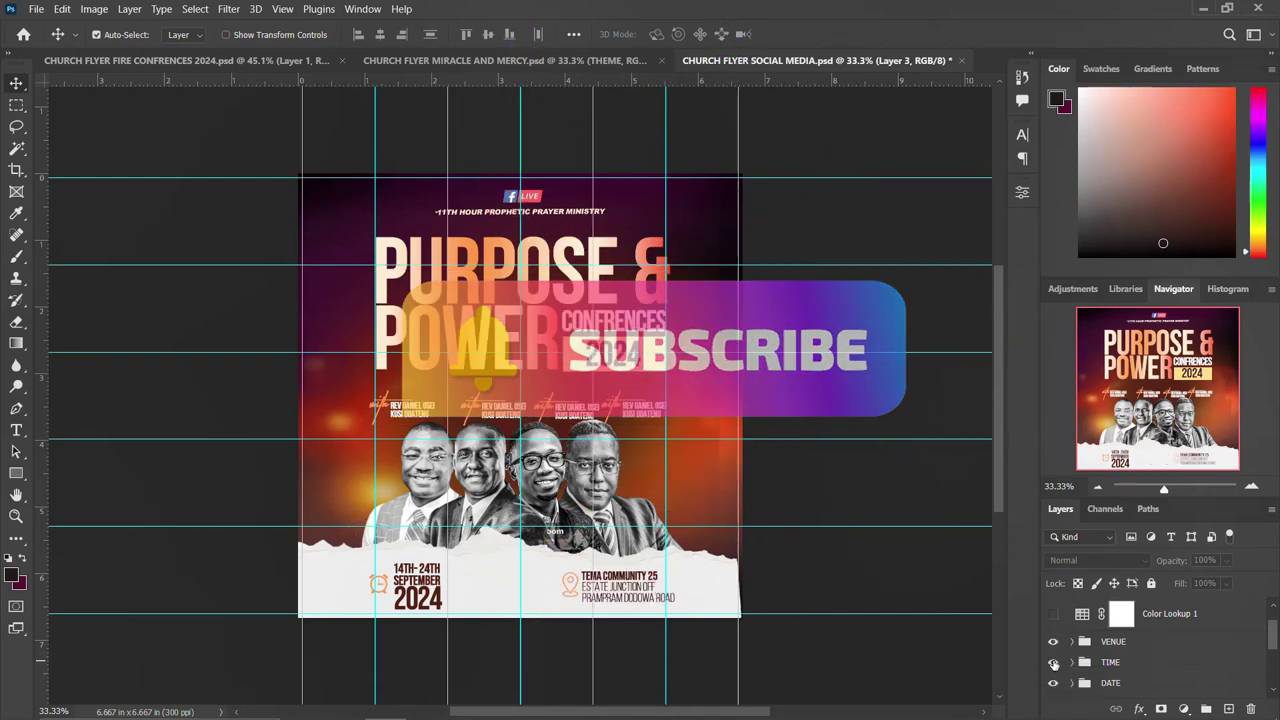
left_click(1053, 662)
left_click(1053, 682)
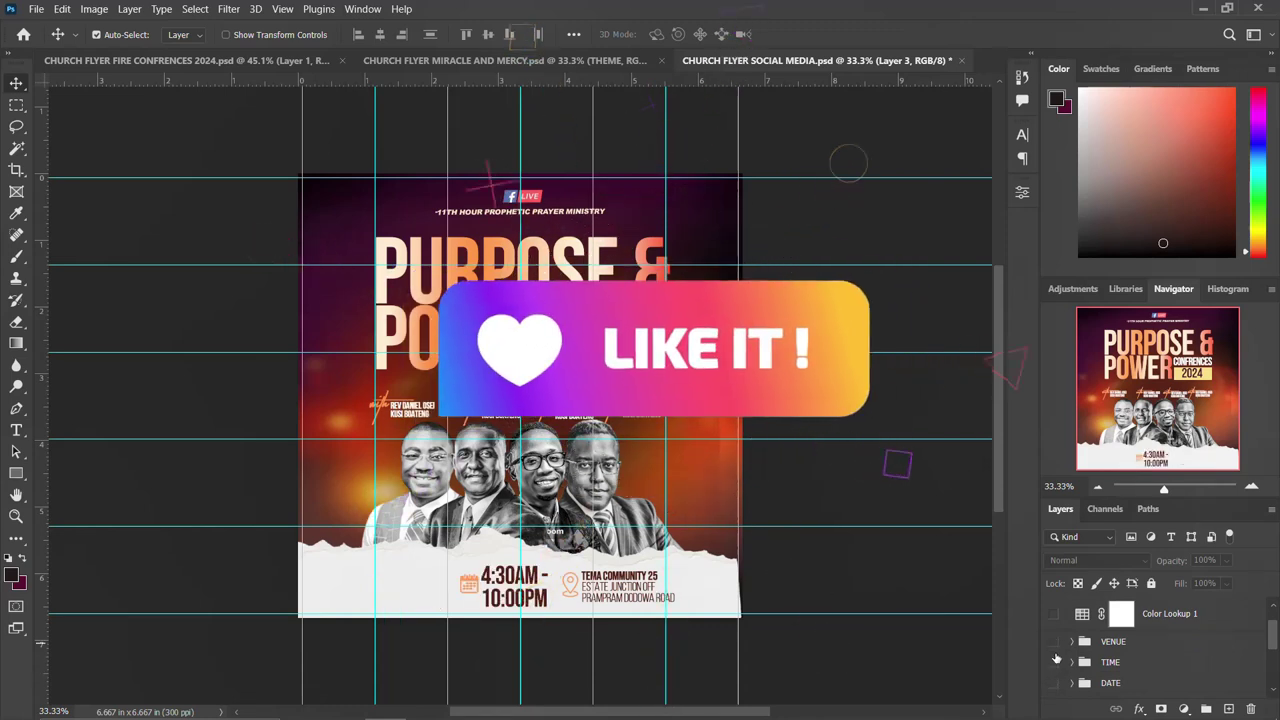
left_click(1053, 662)
scroll(1055, 655, "down", 3)
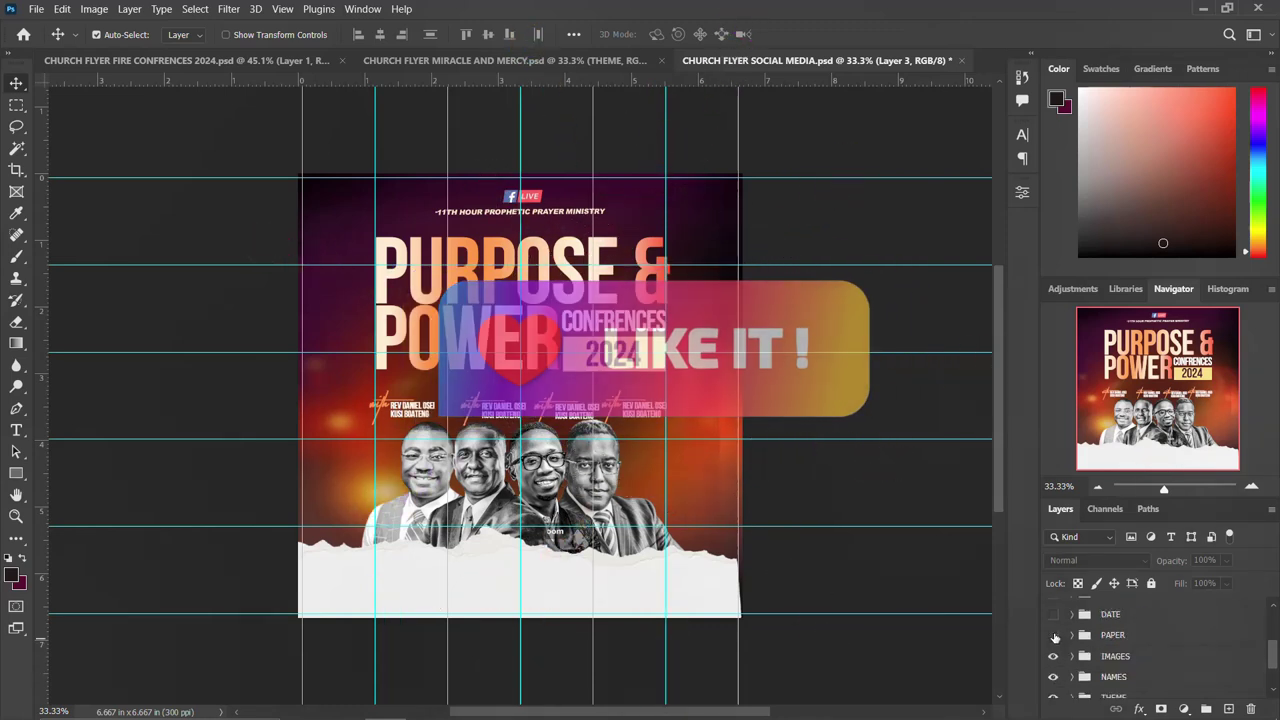
Toggle the torn paper strip to compare, leaving it hidden to reveal the portraits
left_click(1053, 635)
left_click(1053, 635)
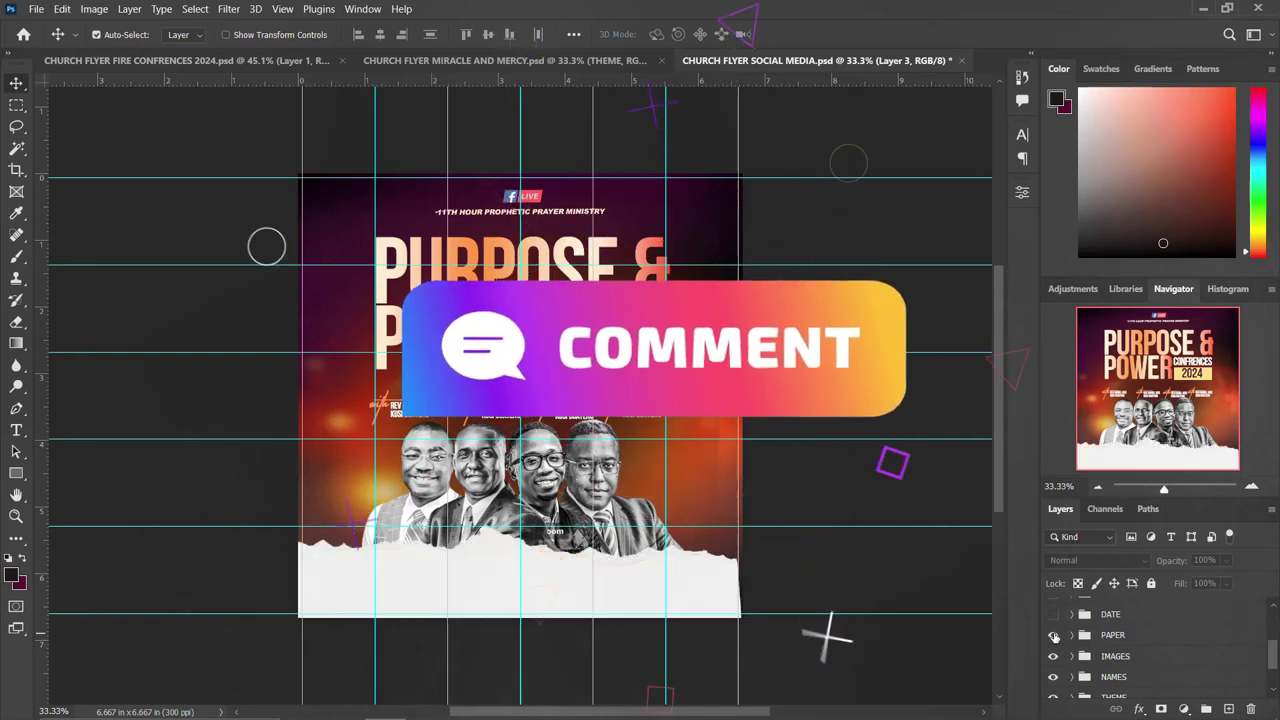
left_click(1053, 635)
left_click(1053, 635)
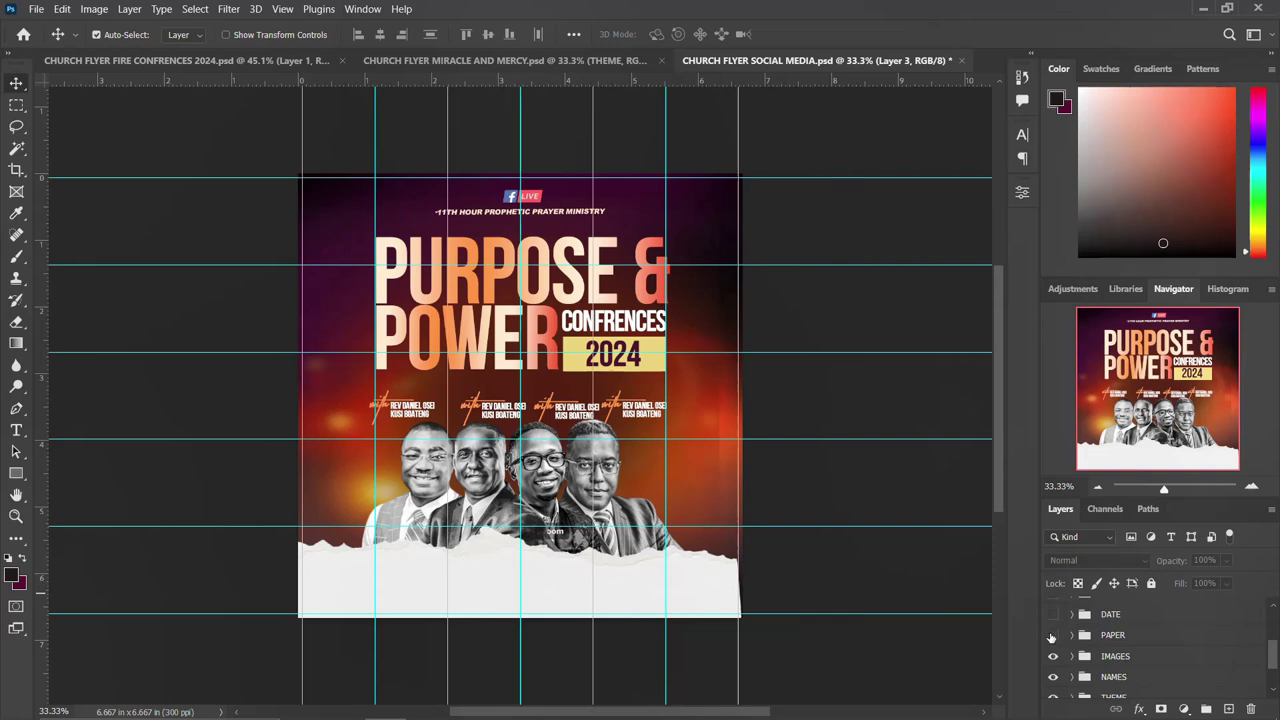
left_click(1052, 636)
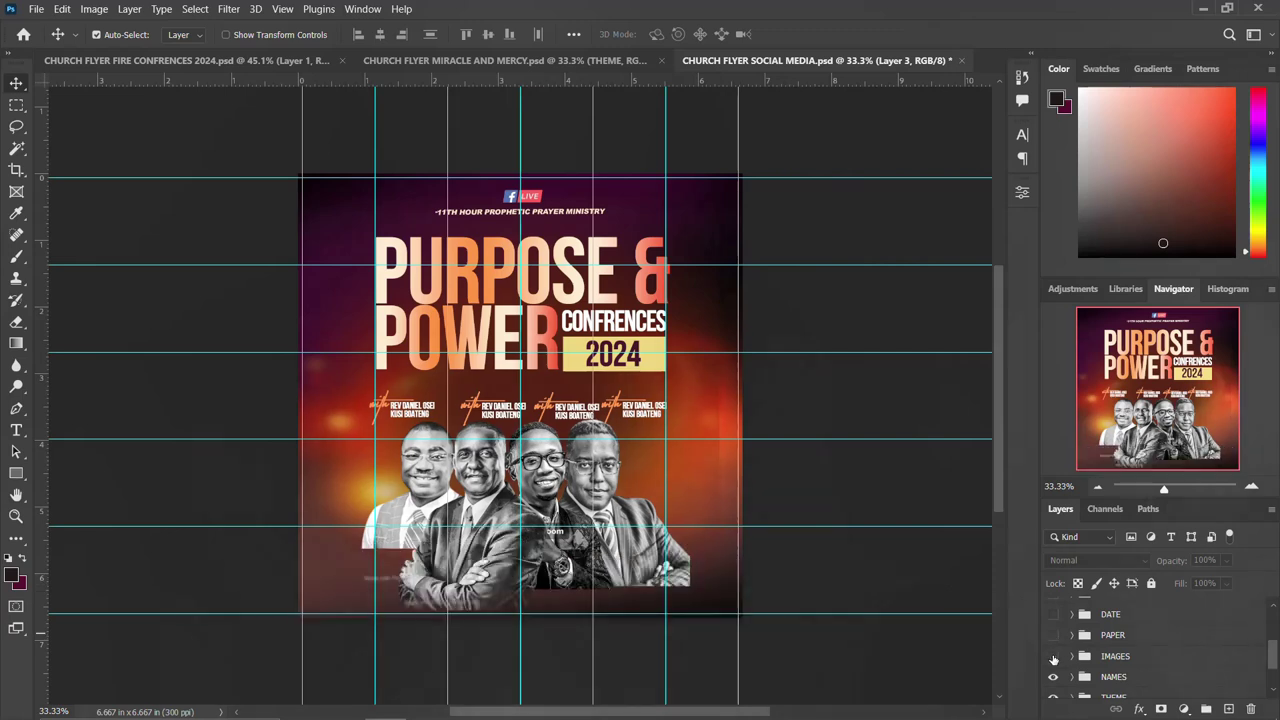
Toggle the speaker portraits and name texts, then hide both
left_click(1052, 657)
left_click(1052, 657)
left_click(1052, 657)
left_click(1053, 677)
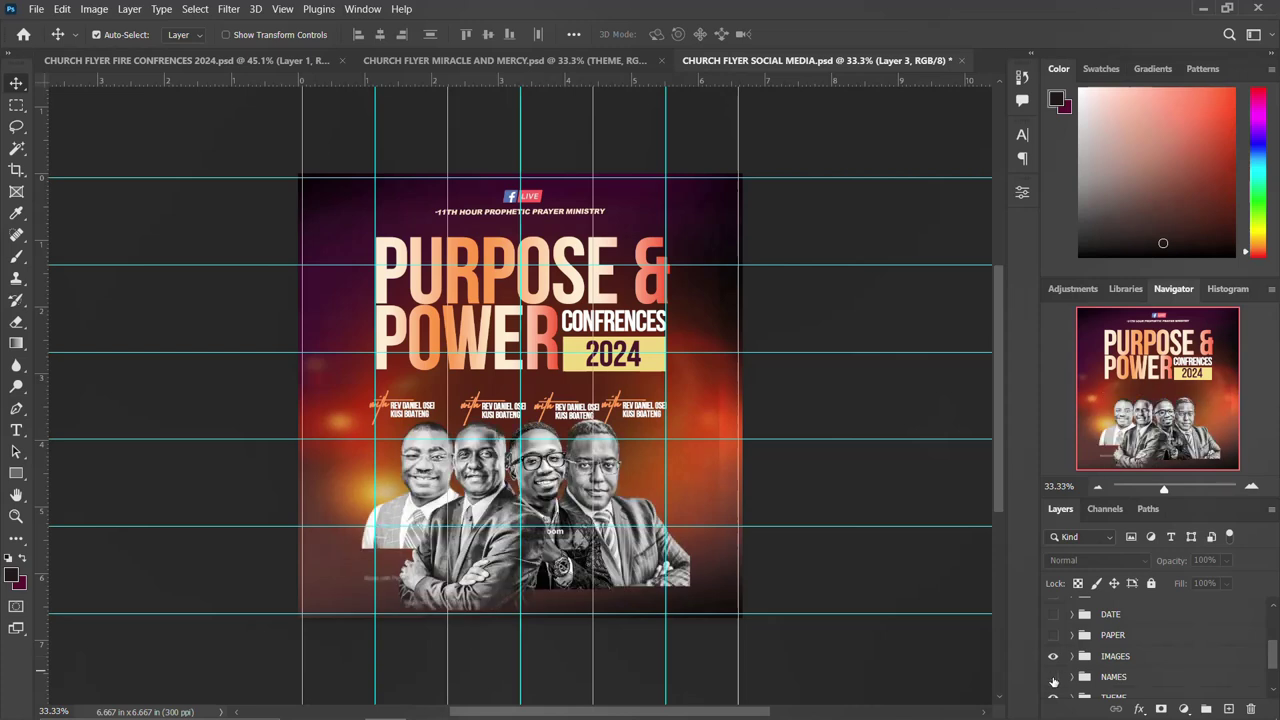
left_click(1053, 677)
scroll(1053, 640, "down", 1)
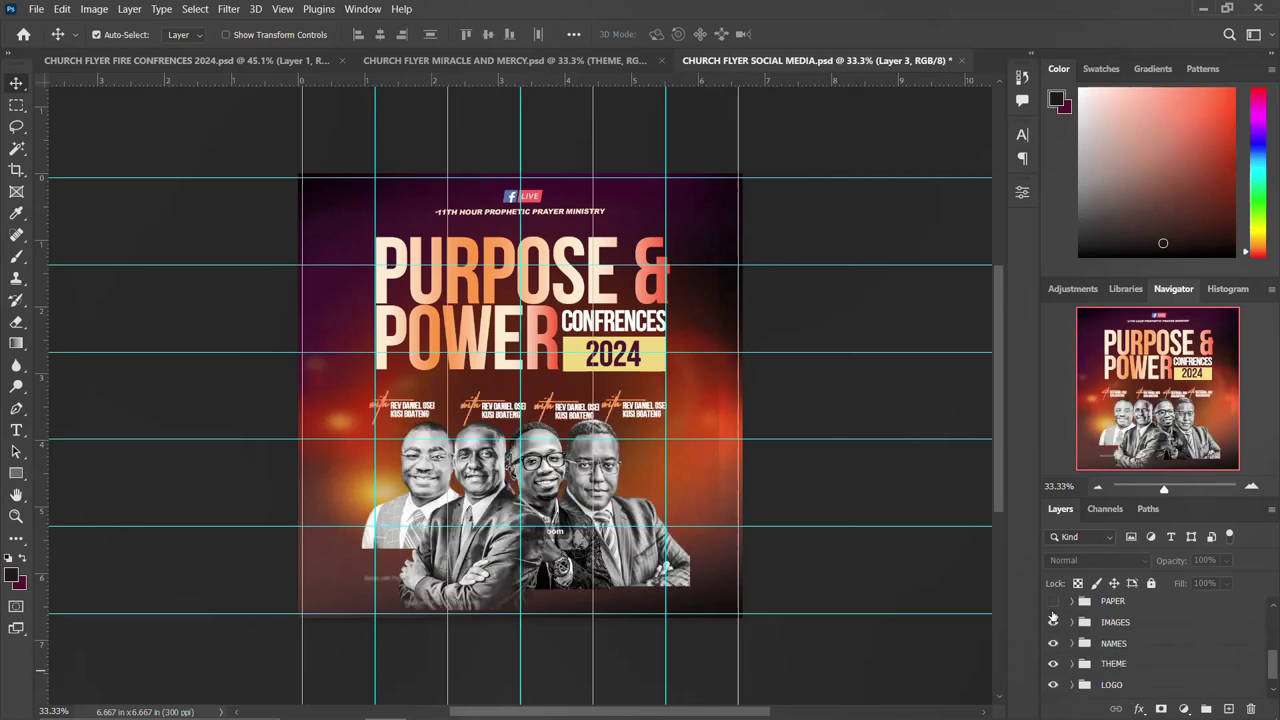
left_click(1053, 622)
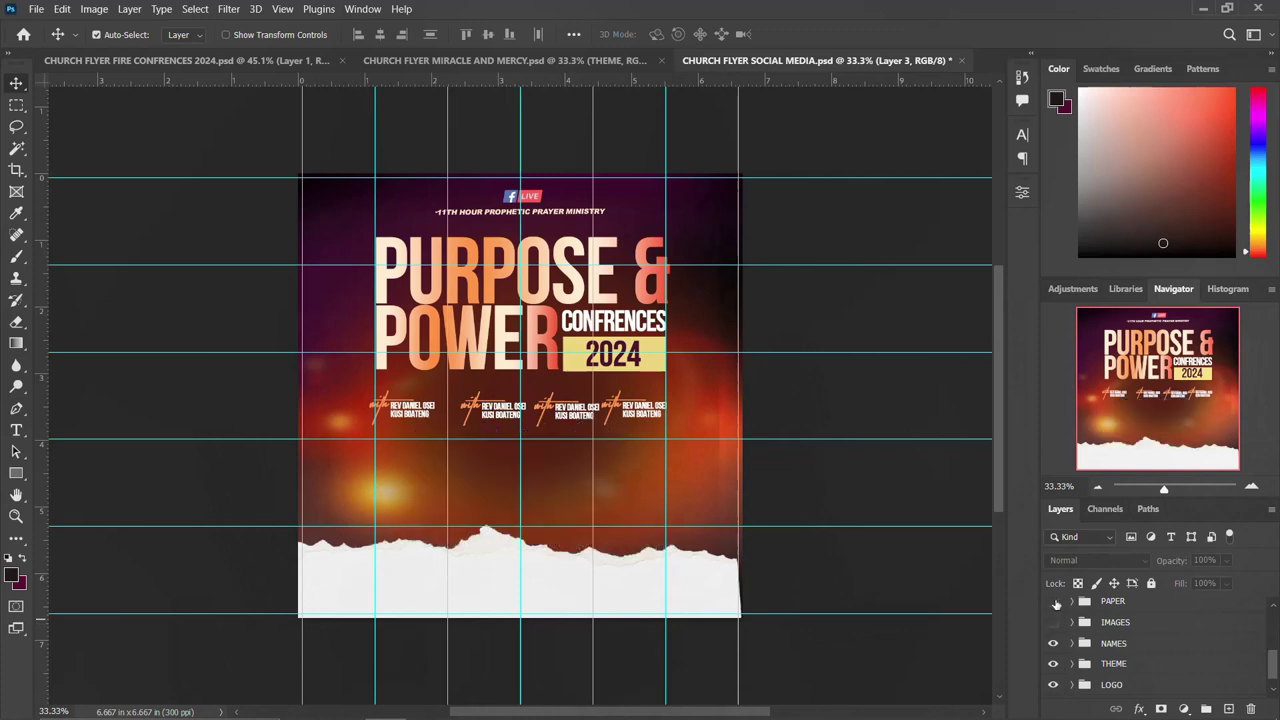
left_click(1053, 643)
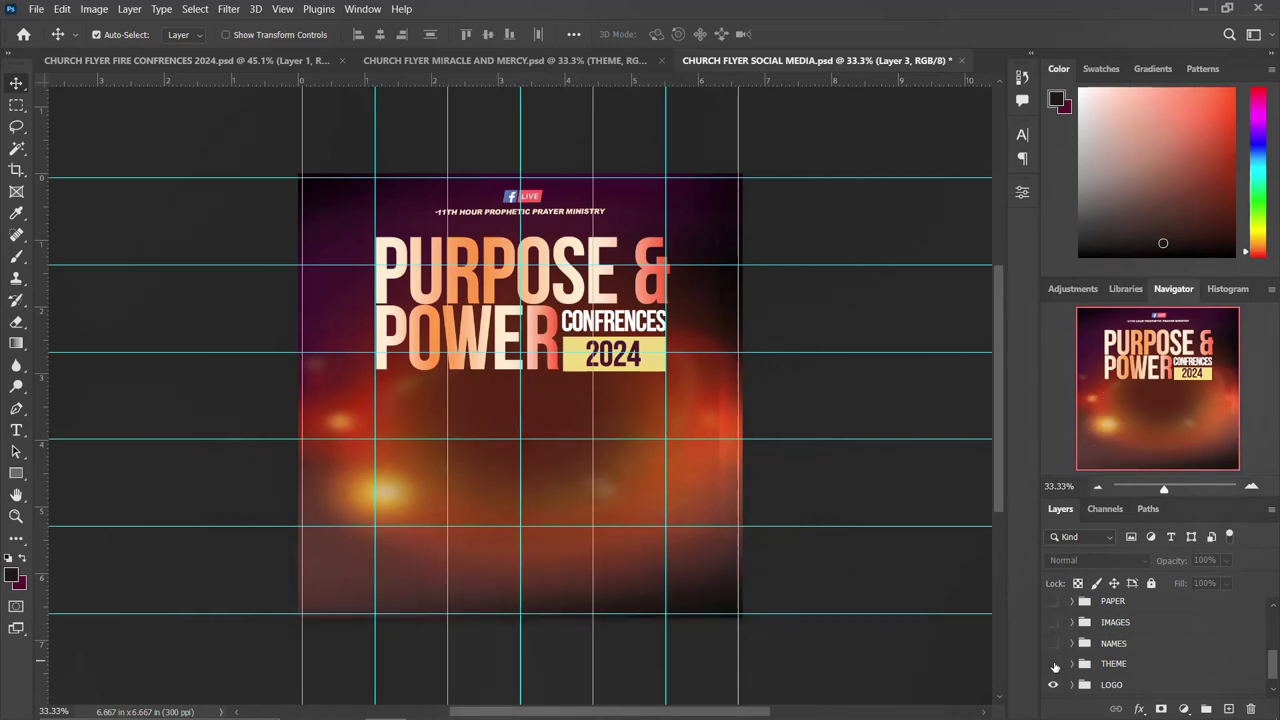
Toggle the title, logo and background, then restore the title, names and portraits
left_click(1053, 664)
scroll(1054, 665, "down", 1)
left_click(1053, 645)
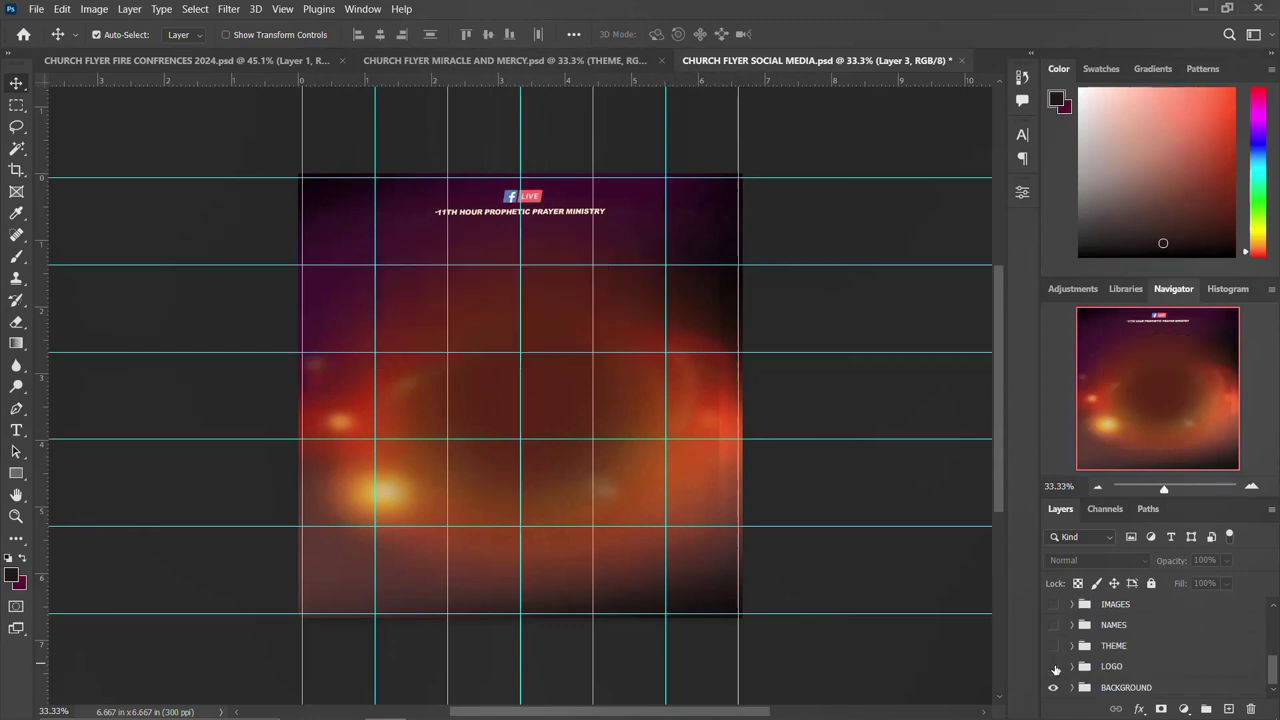
left_click(1053, 666)
left_click(1053, 687)
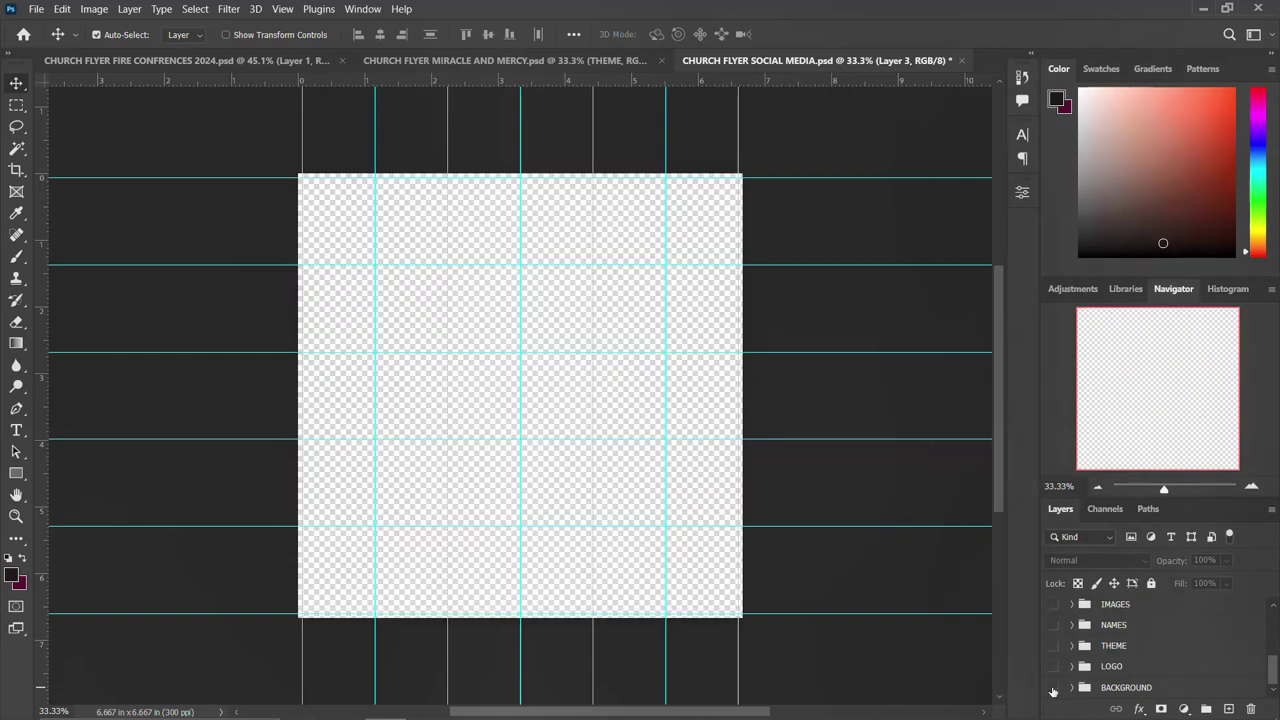
left_click(1053, 687)
left_click(1053, 645)
left_click(1053, 604)
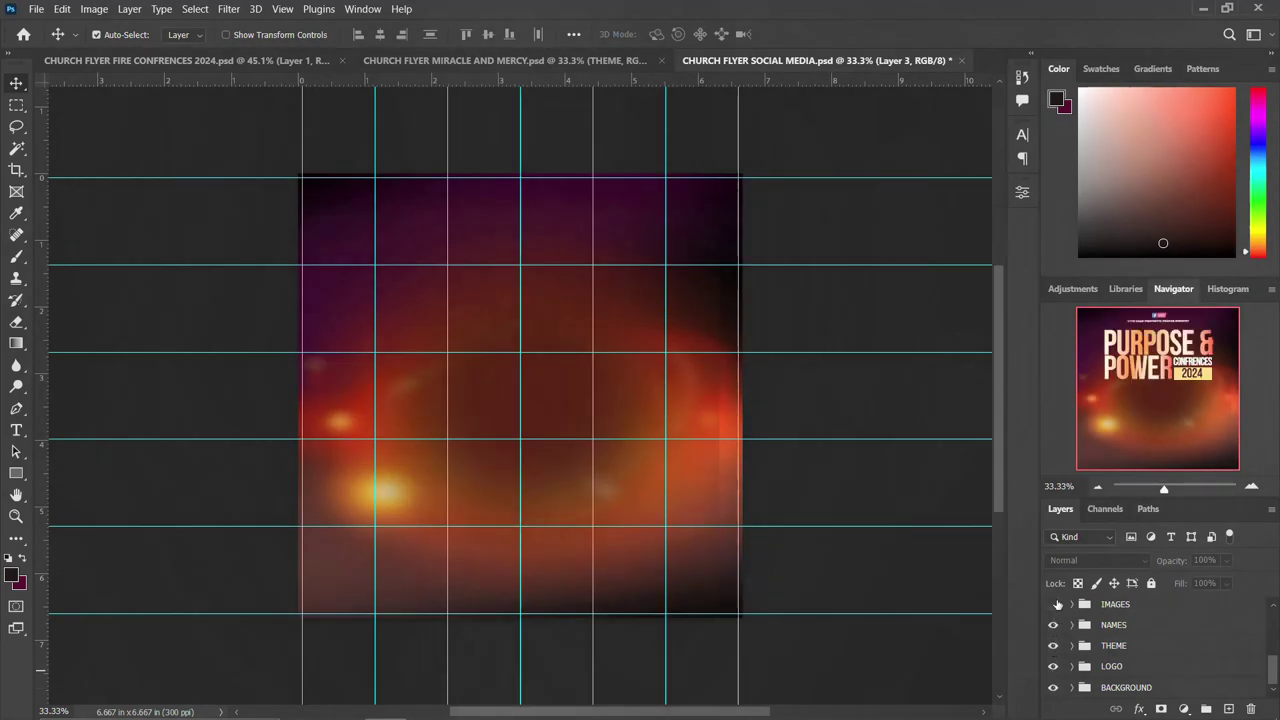
Turn on the torn paper, date, time, venue, Color Lookup and Layer 3 tint
scroll(1063, 637, "up", 2)
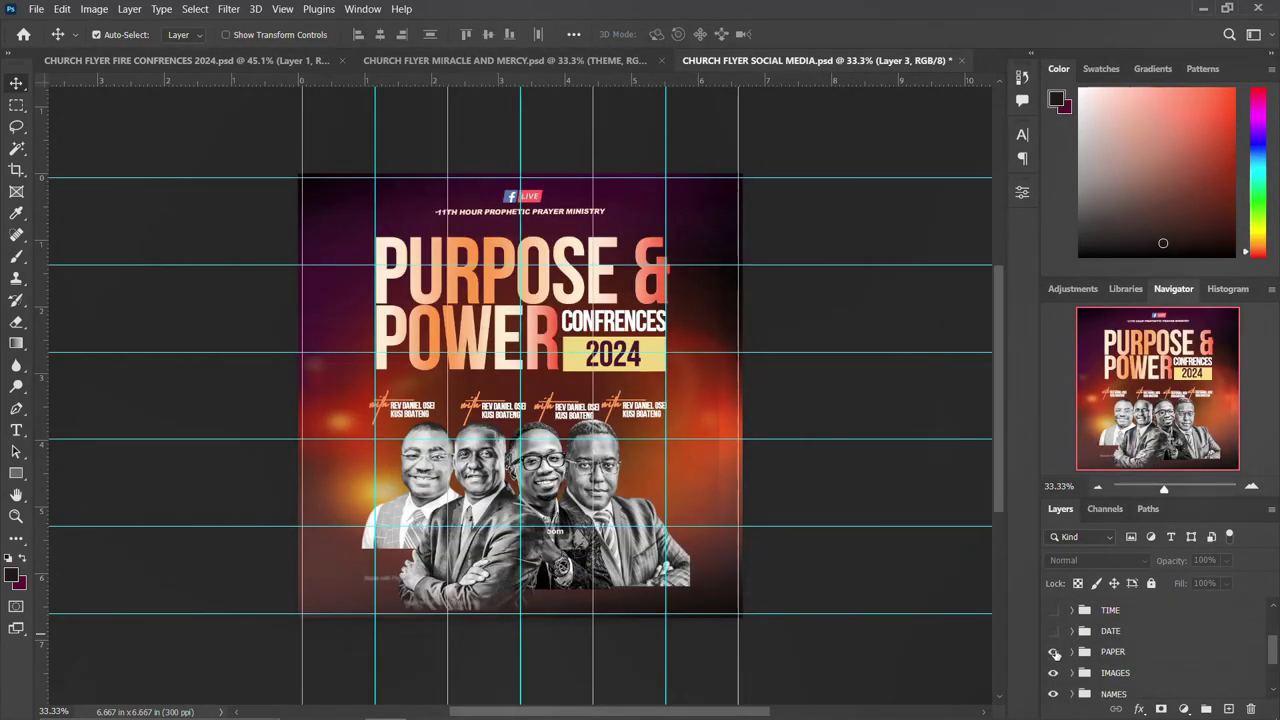
left_click(1053, 651)
left_click(1053, 610)
scroll(1078, 640, "up", 3)
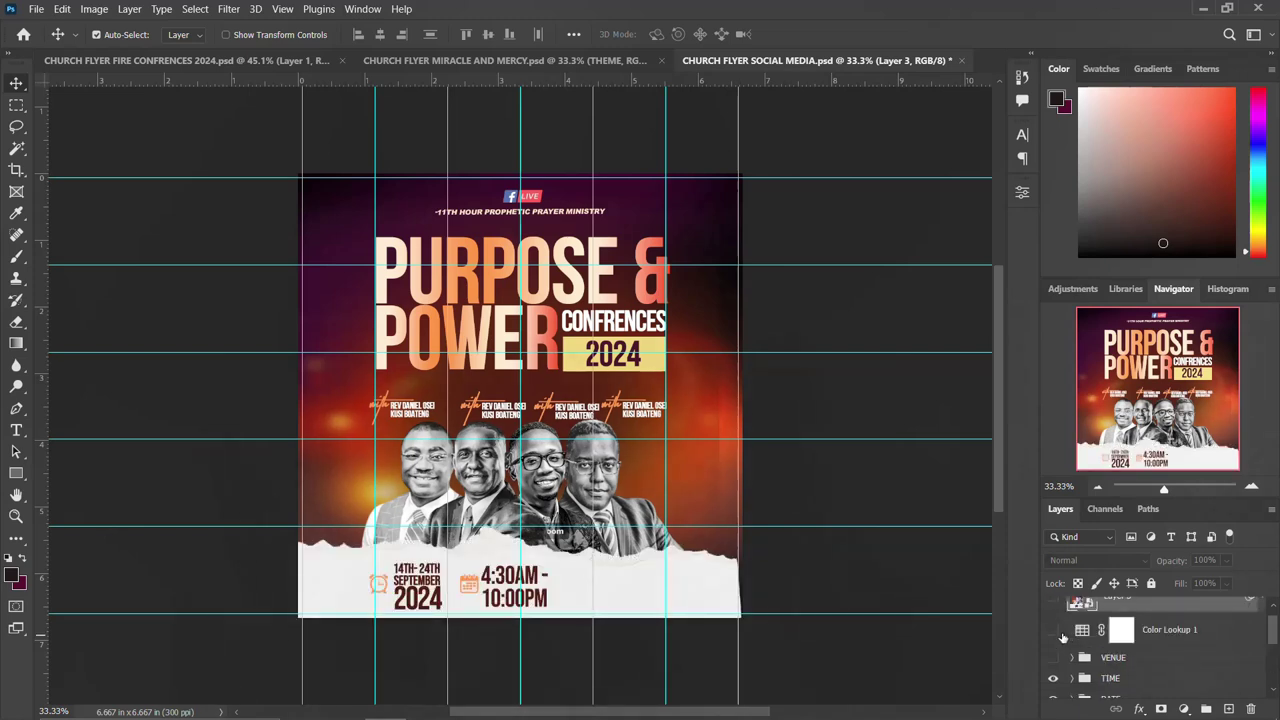
left_click(1053, 658)
left_click(1053, 630)
scroll(1055, 630, "up", 1)
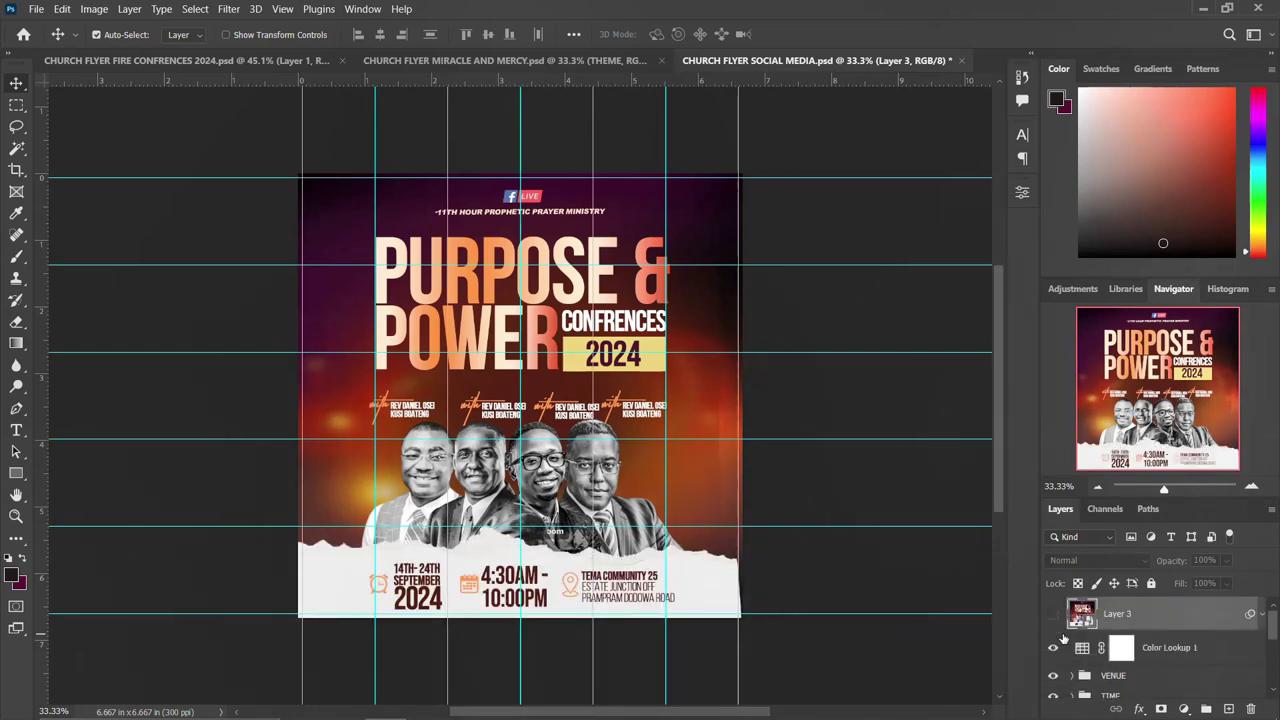
left_click(1053, 613)
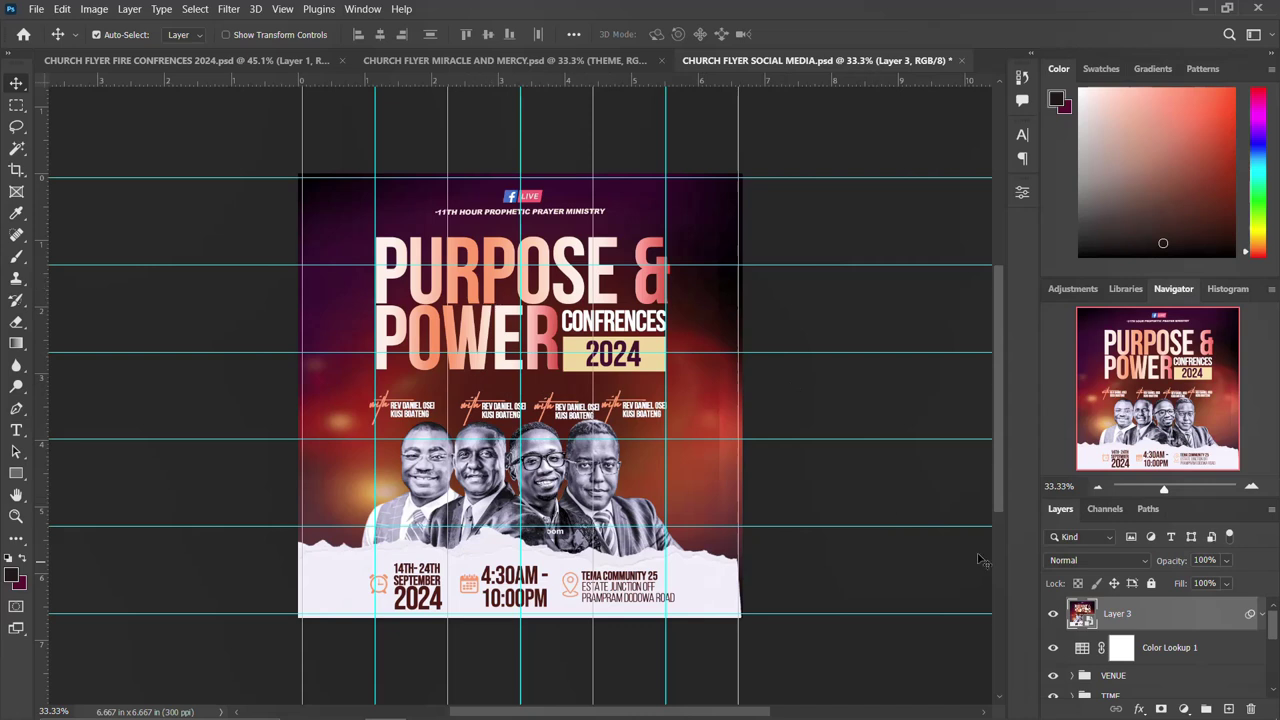
left_click(505, 284)
double_click(505, 284)
left_click_drag(617, 268, 378, 265)
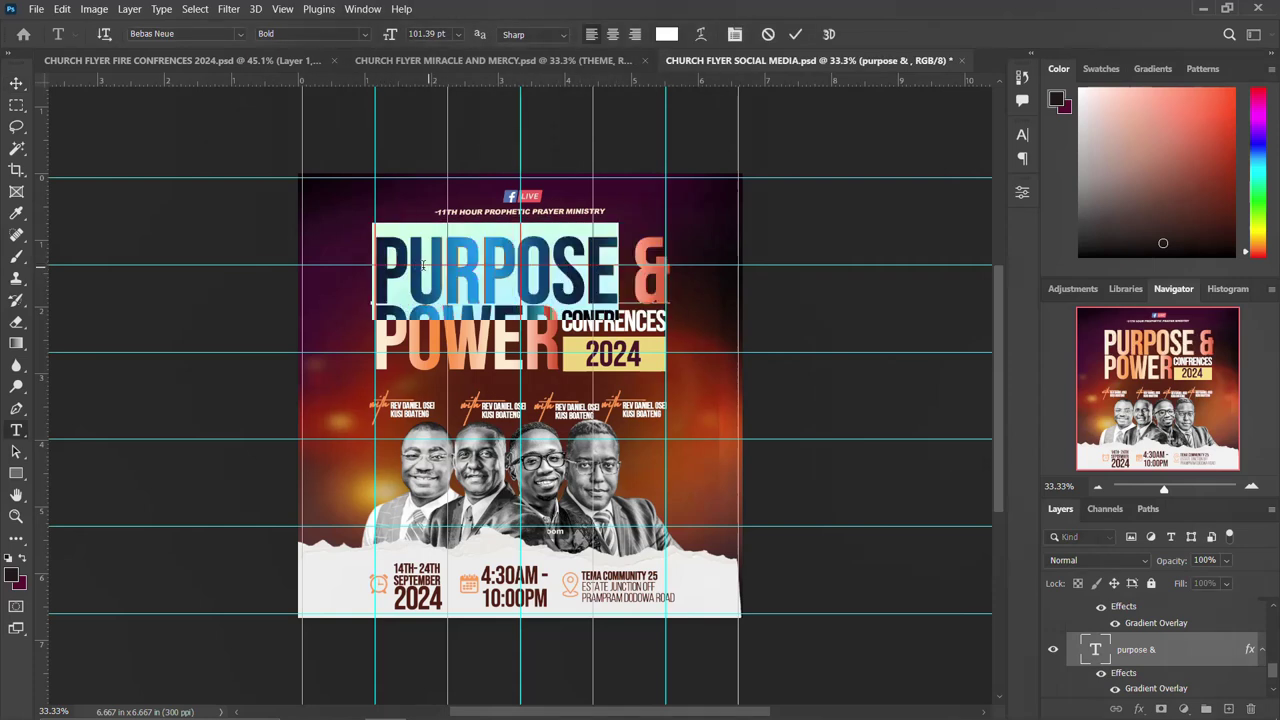
left_click_drag(616, 270, 384, 248)
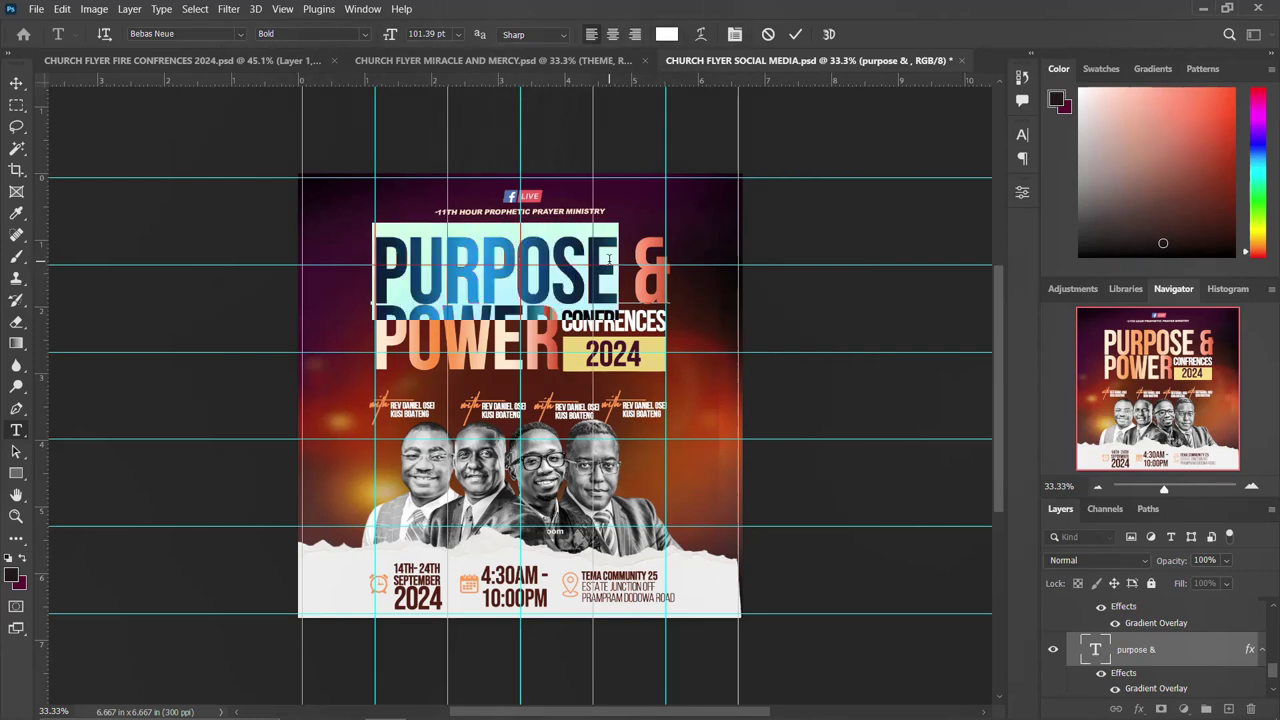
left_click_drag(608, 258, 369, 262)
key("ctrl+Return")
key("v")
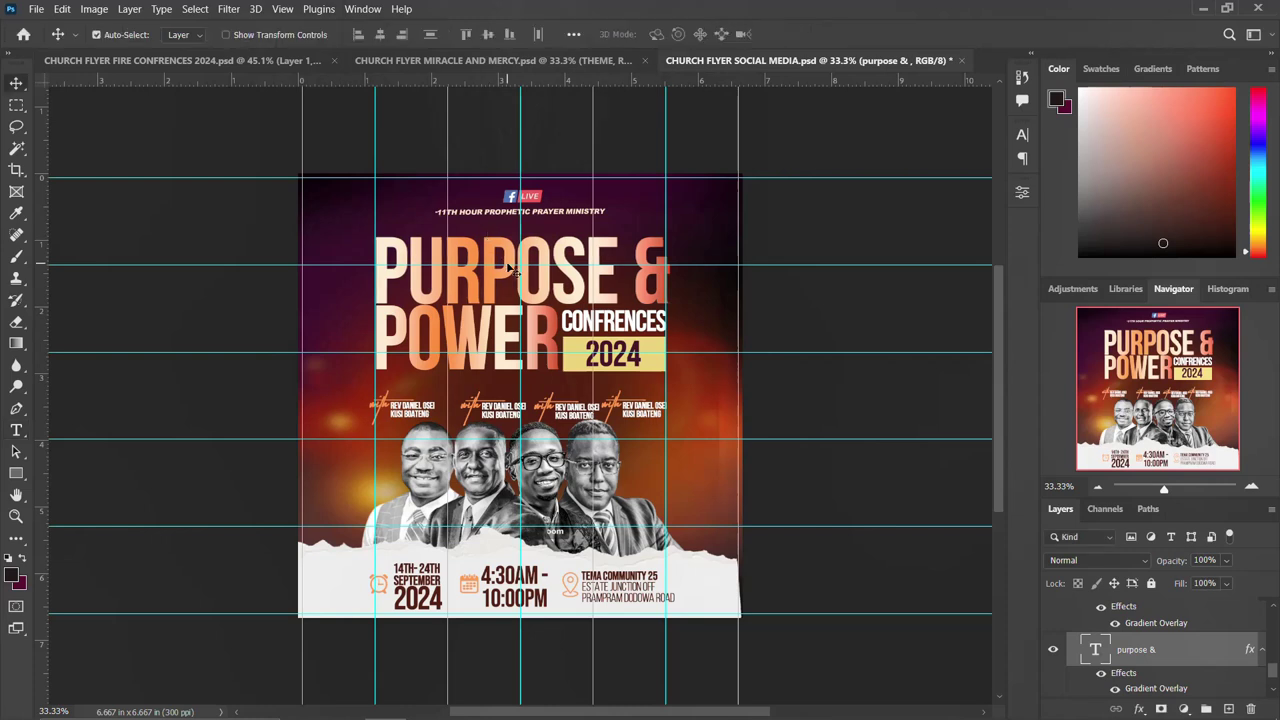
Open CHURCH FLYER THE POWER TO CONNECT 2.psd from the File Explorer flyer folder
scroll(1254, 652, "up", 2)
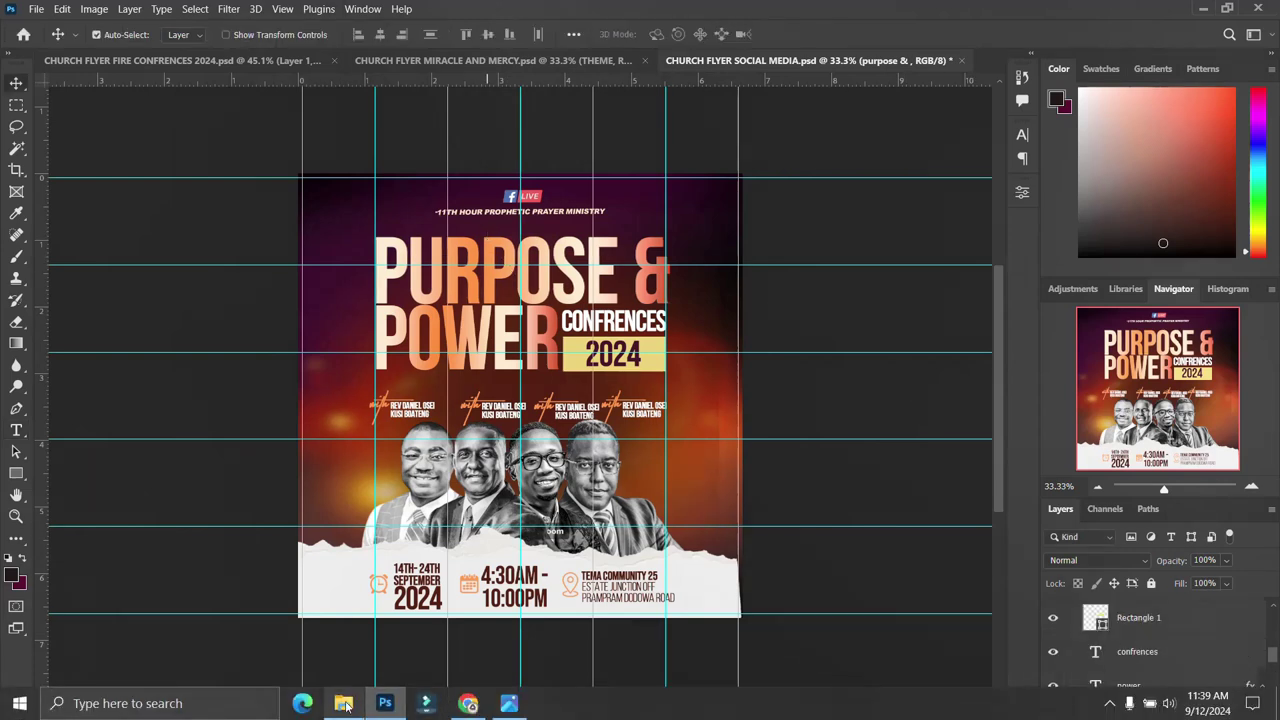
left_click(343, 705)
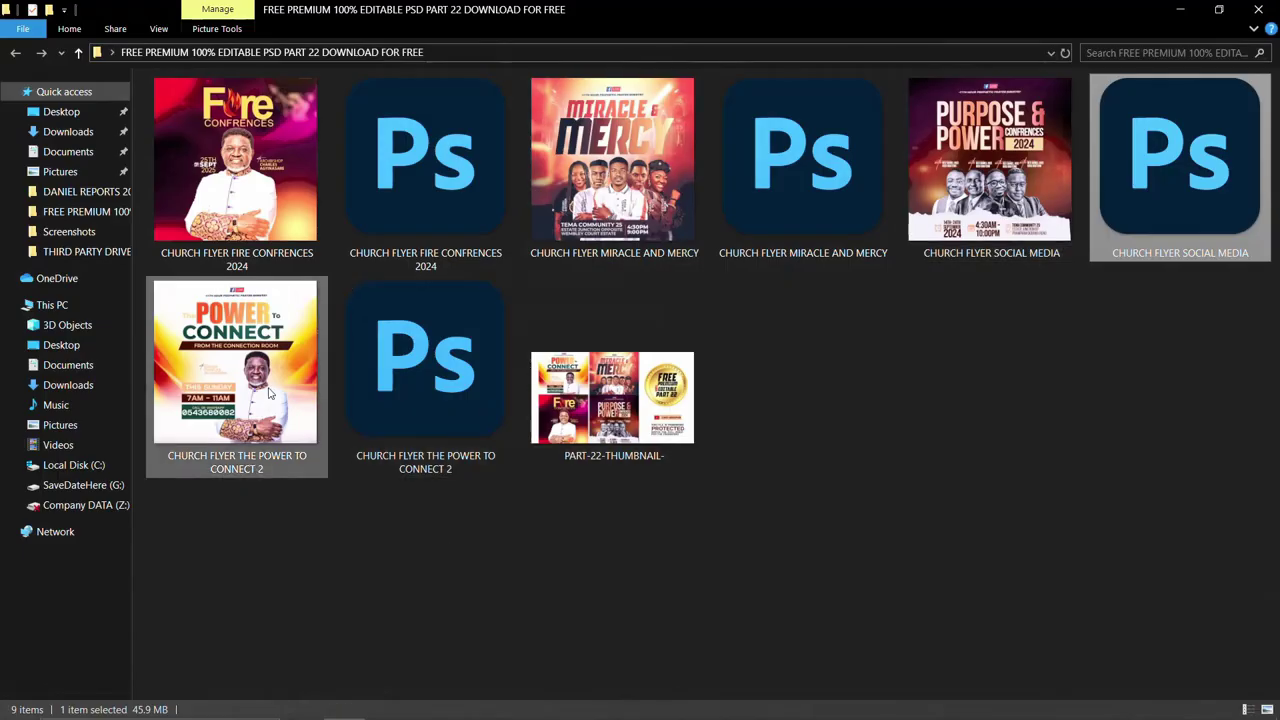
double_click(411, 366)
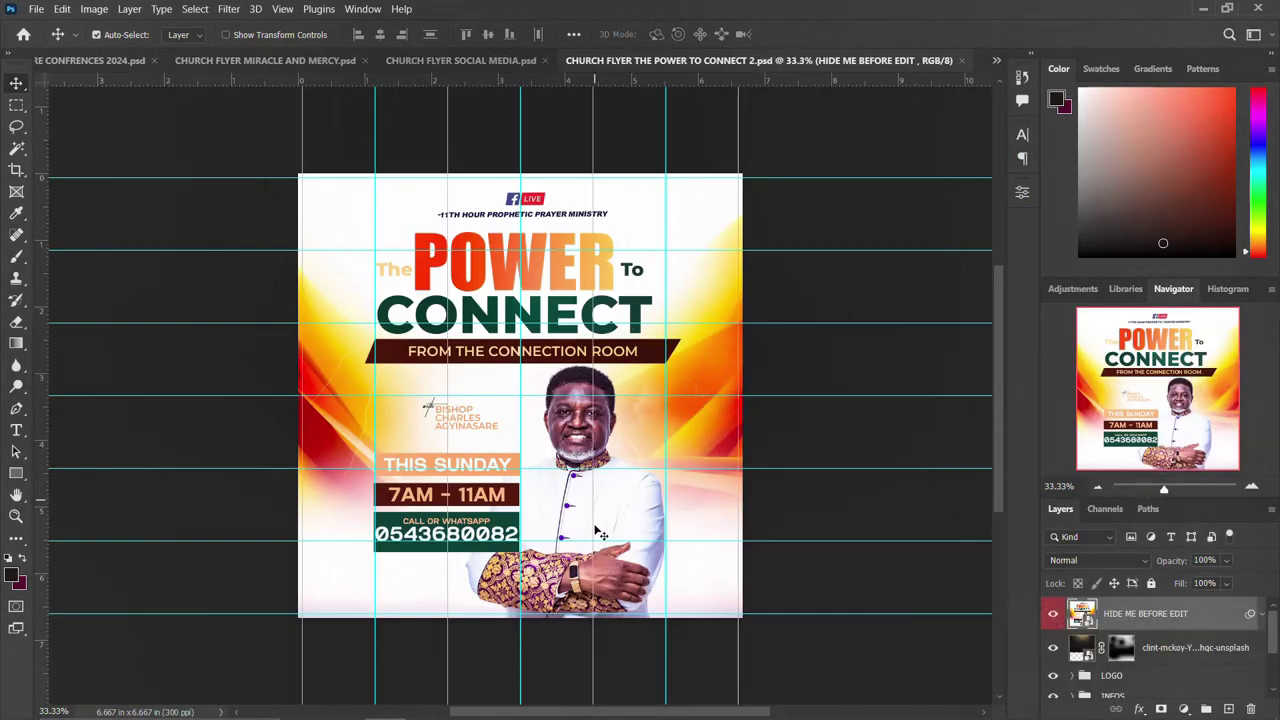
Open a church flyer tutorial video from the Aki-Graphix YouTube Videos tab
left_click(474, 706)
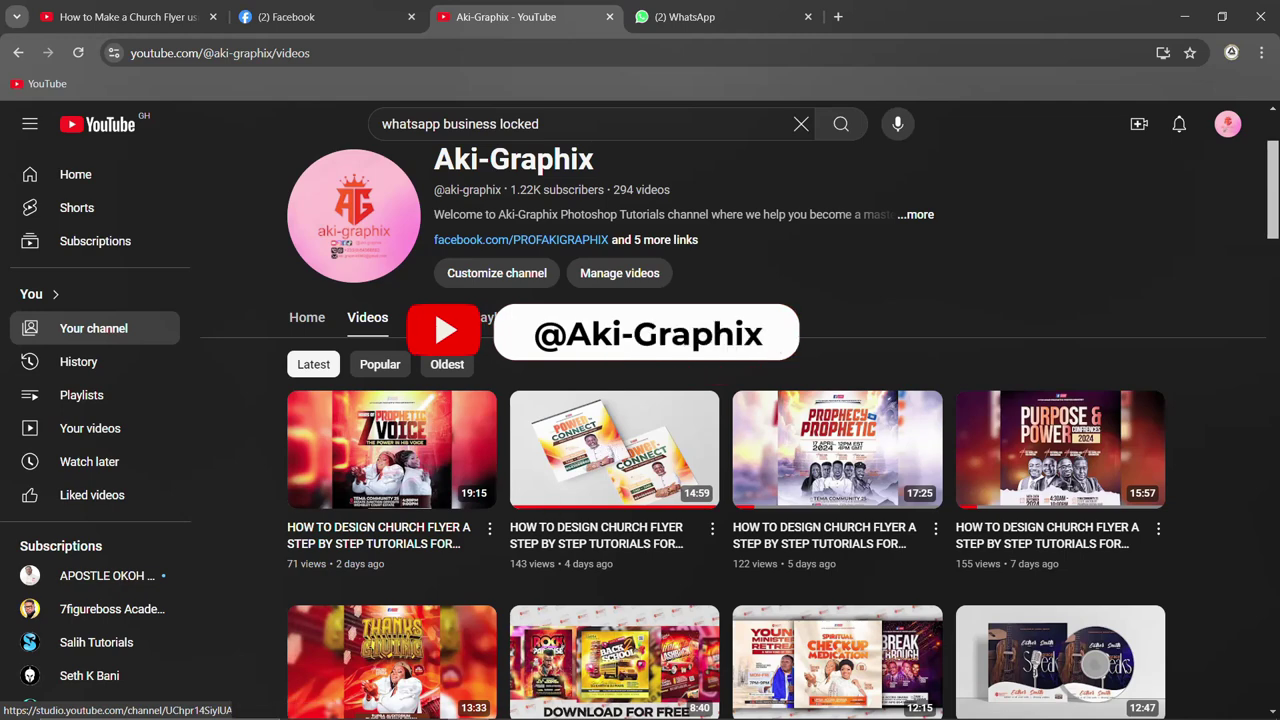
left_click(385, 712)
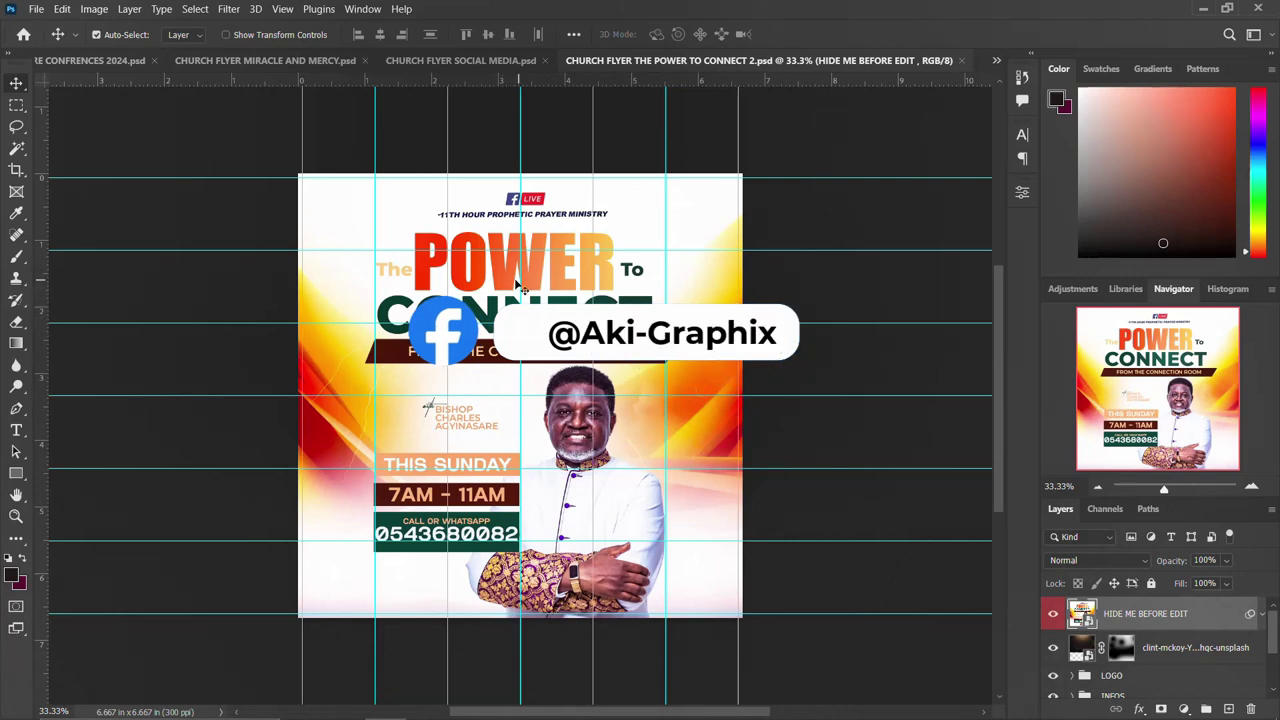
left_click(468, 703)
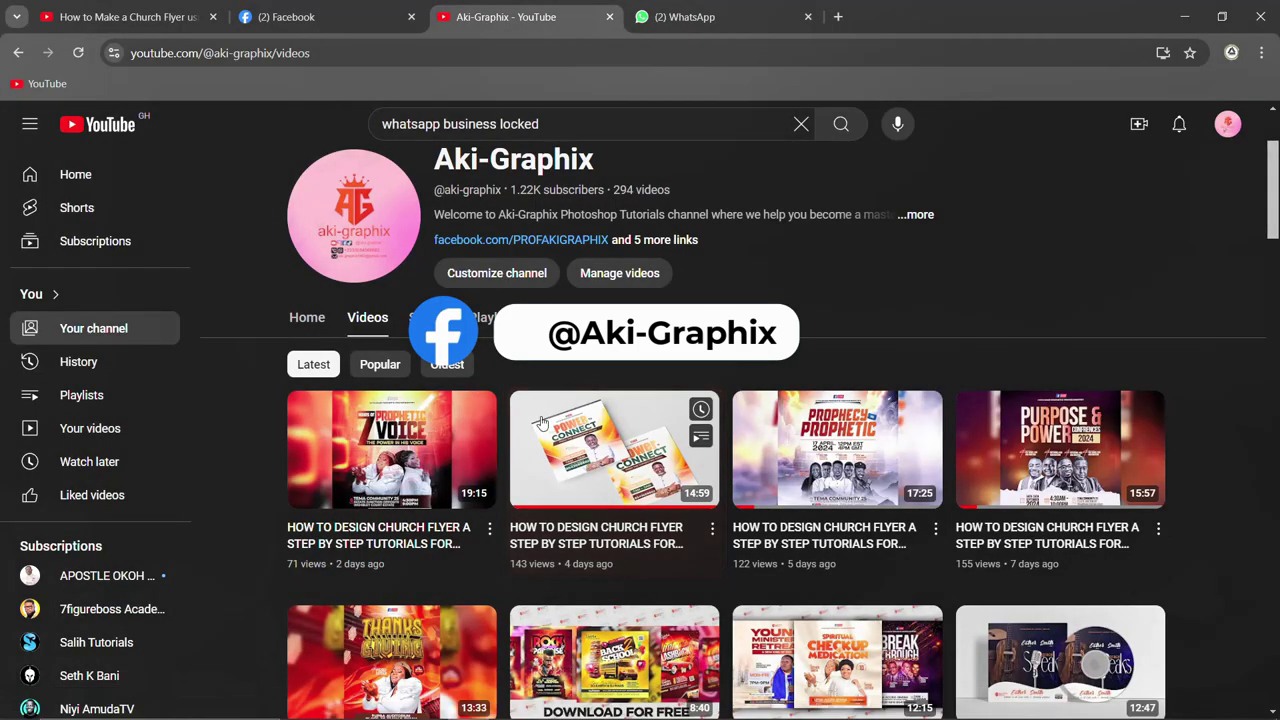
left_click(545, 430)
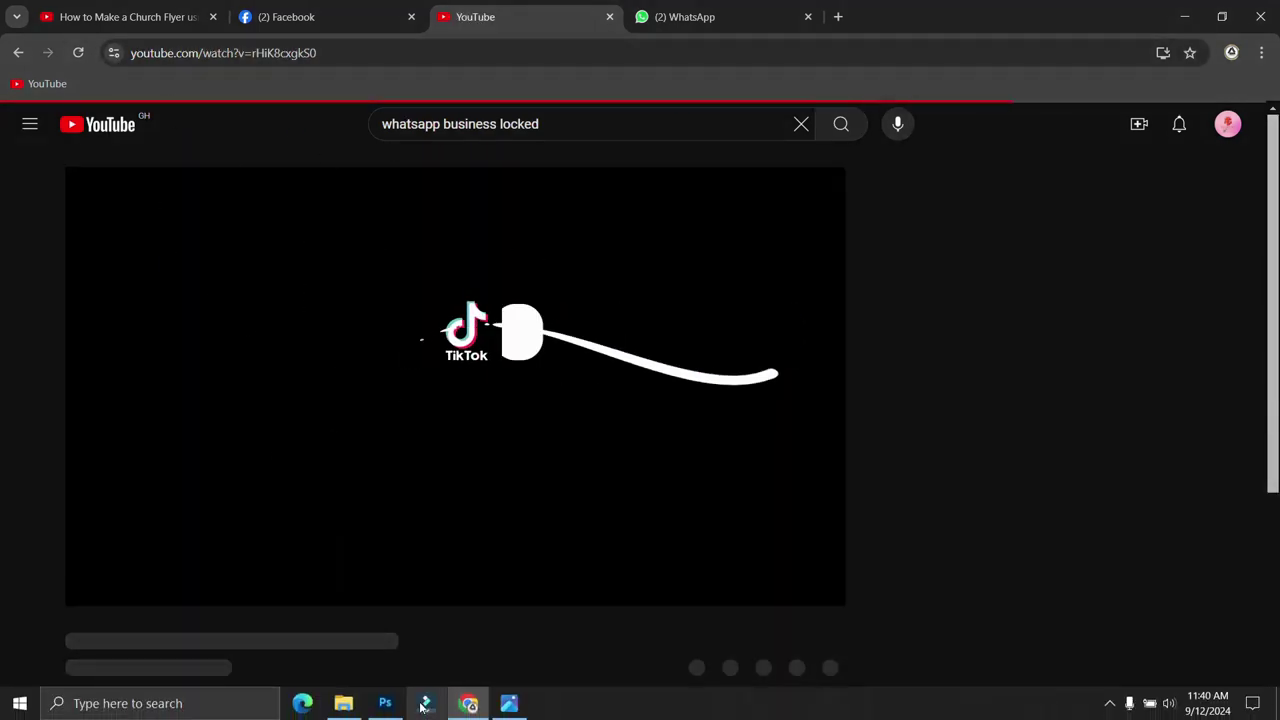
Return to Photoshop with the CHURCH FLYER SOCIAL MEDIA.psd document in front
left_click(386, 703)
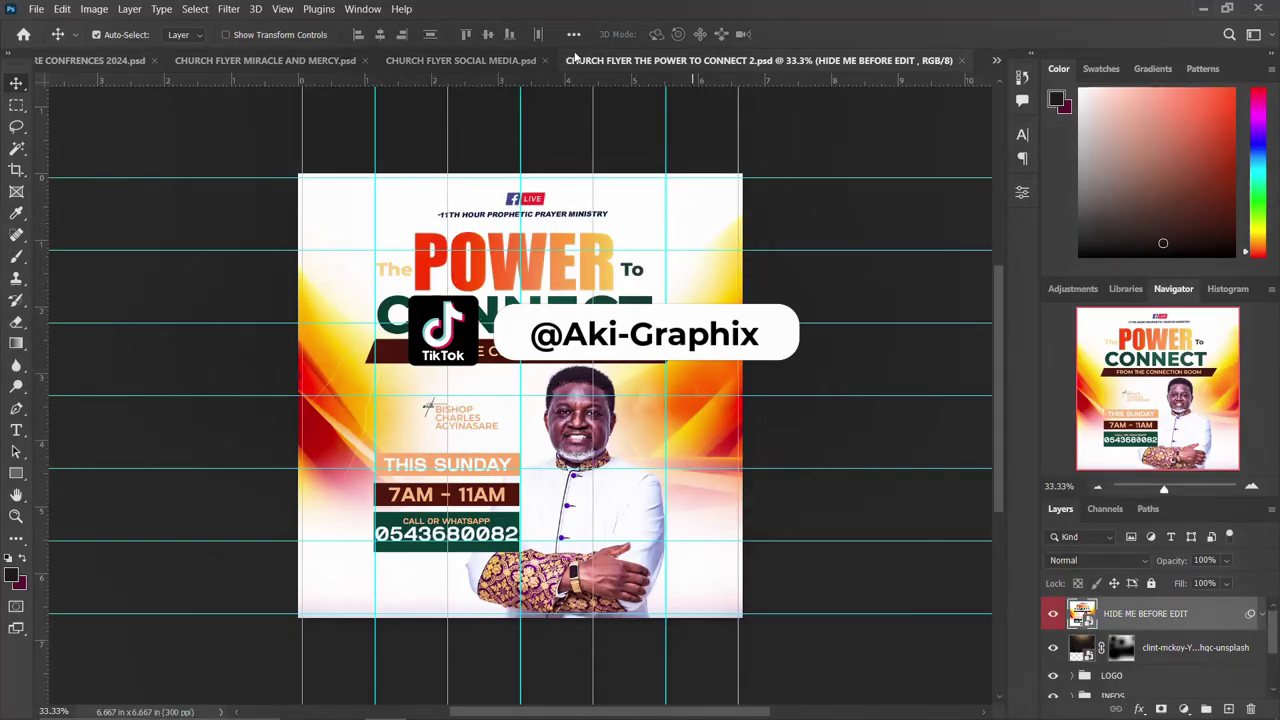
left_click(495, 60)
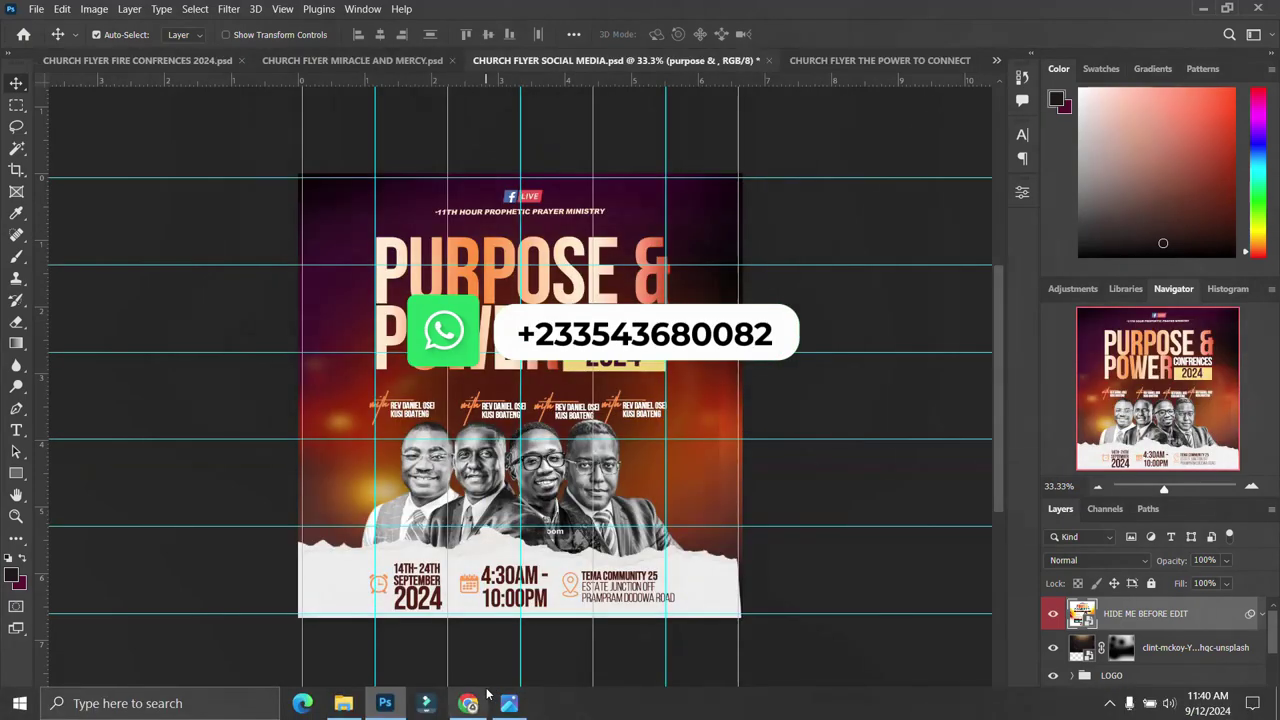
left_click(467, 703)
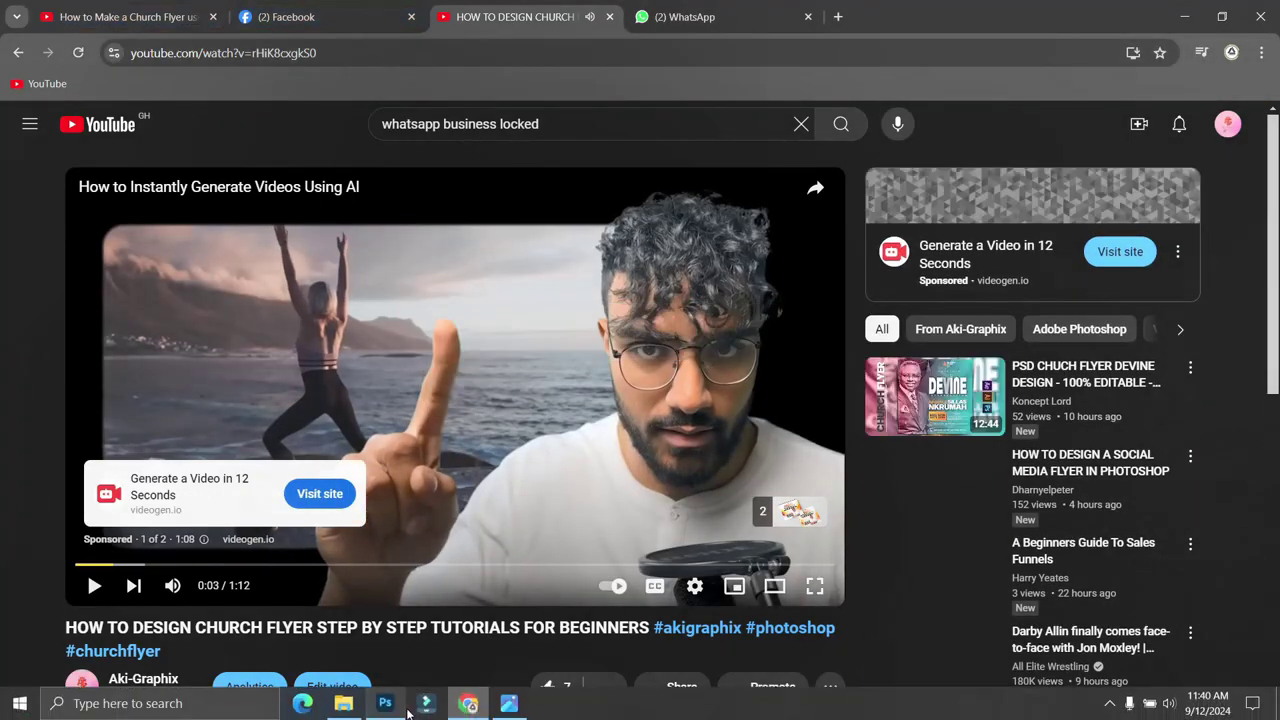
left_click(386, 705)
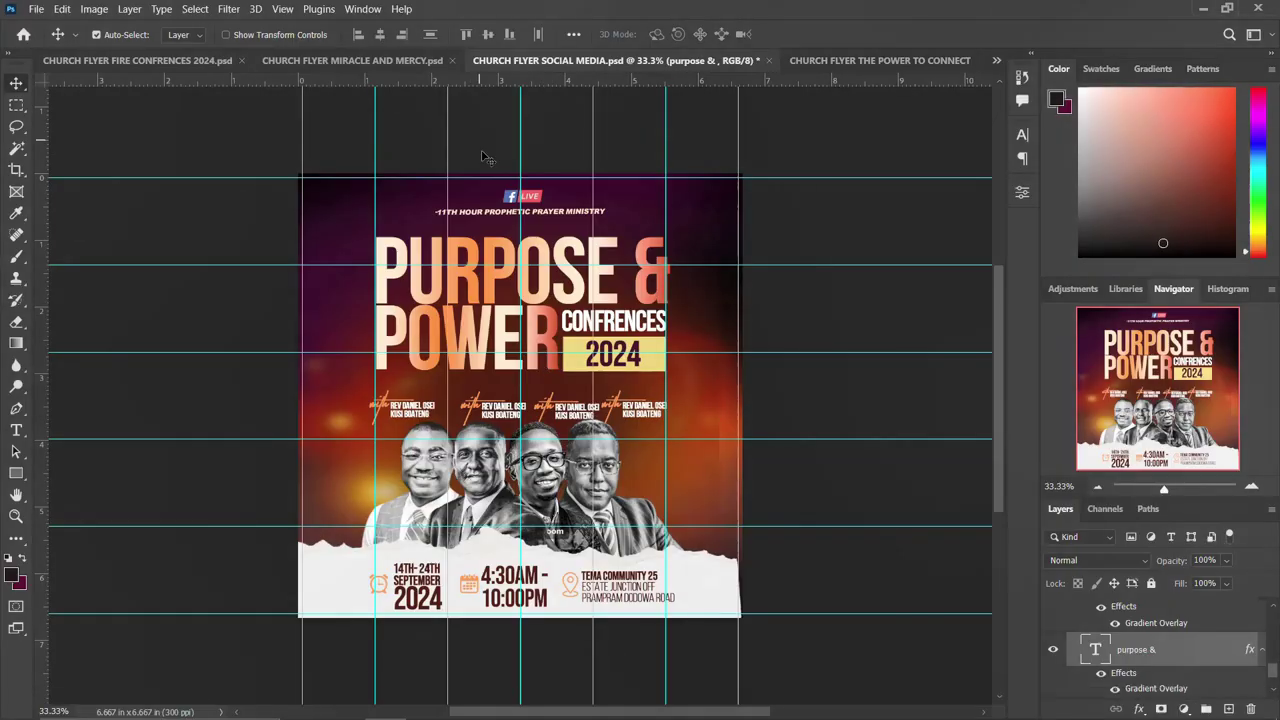
Glance at the Miracle and Mercy document, then bring CHURCH FLYER THE POWER TO CONNECT 2.psd forward
left_click(436, 60)
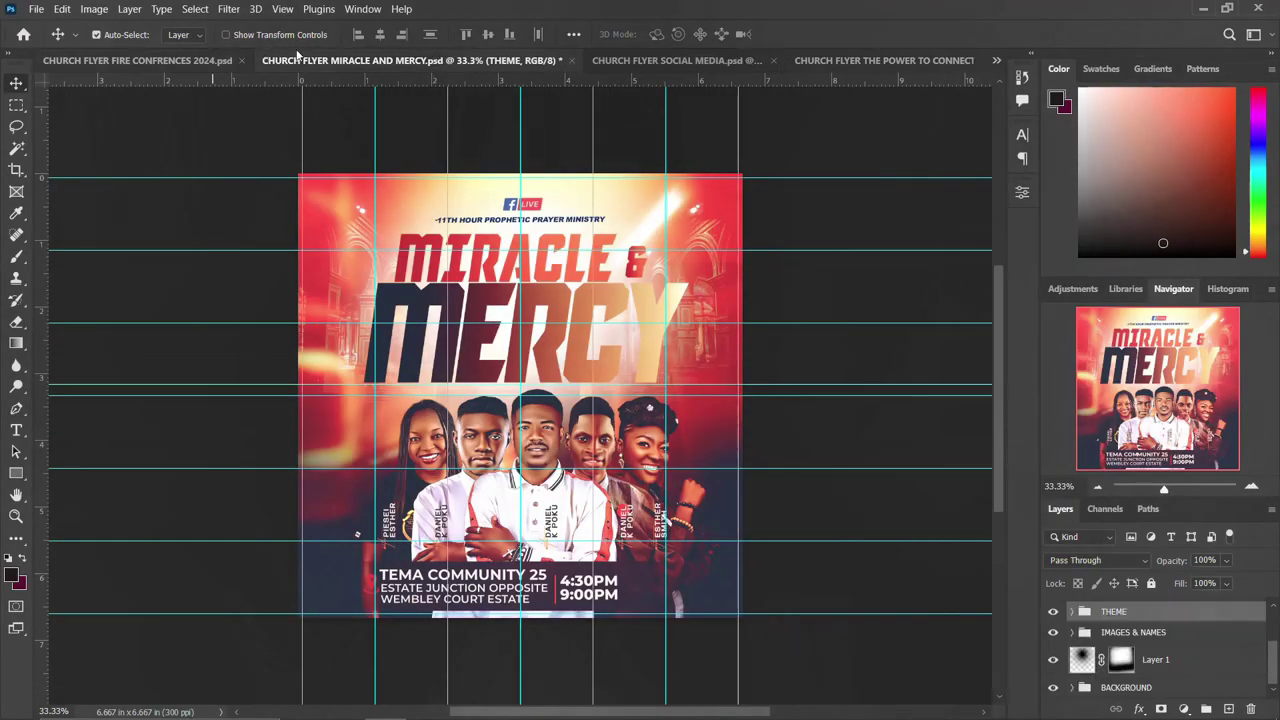
left_click(900, 60)
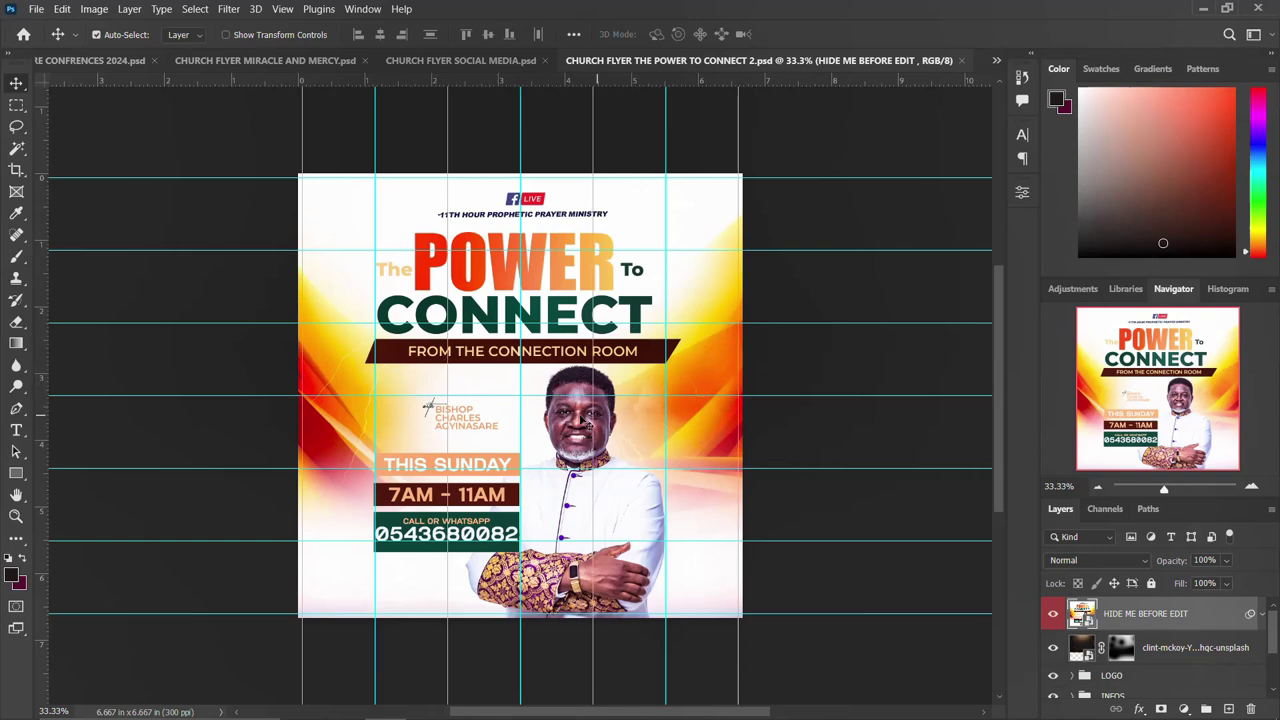
scroll(640, 420, "down", 1)
scroll(640, 420, "up", 2)
scroll(640, 420, "up", 1)
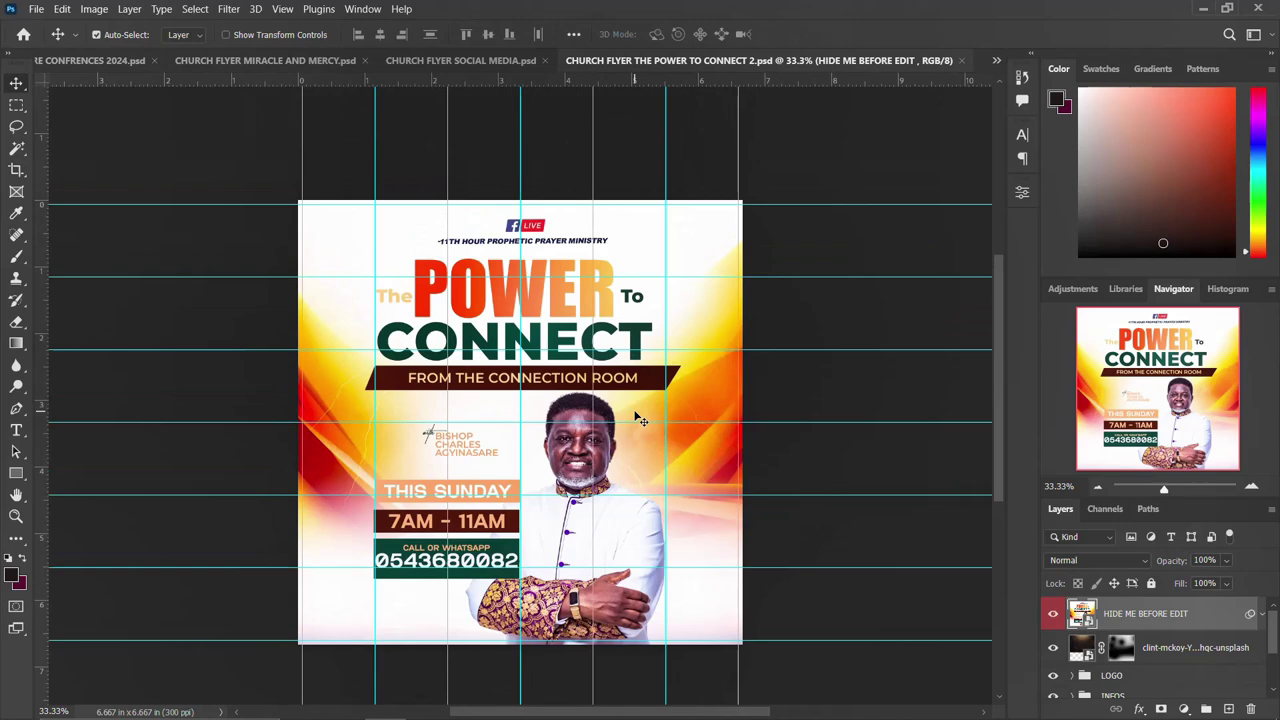